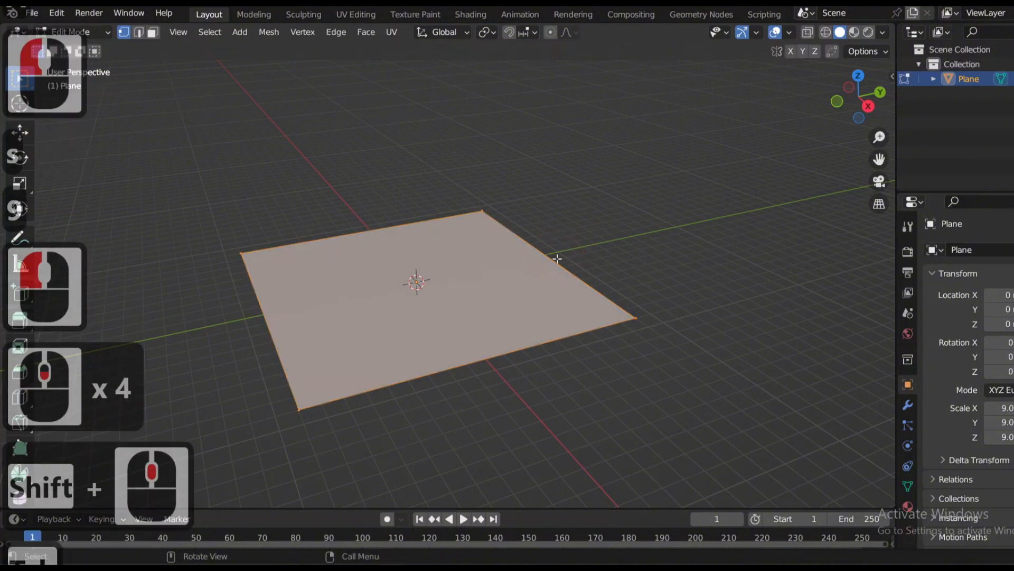
Select the plane's edge on the positive Y side using edge selection
click(553, 260)
key(2)
click(554, 262)
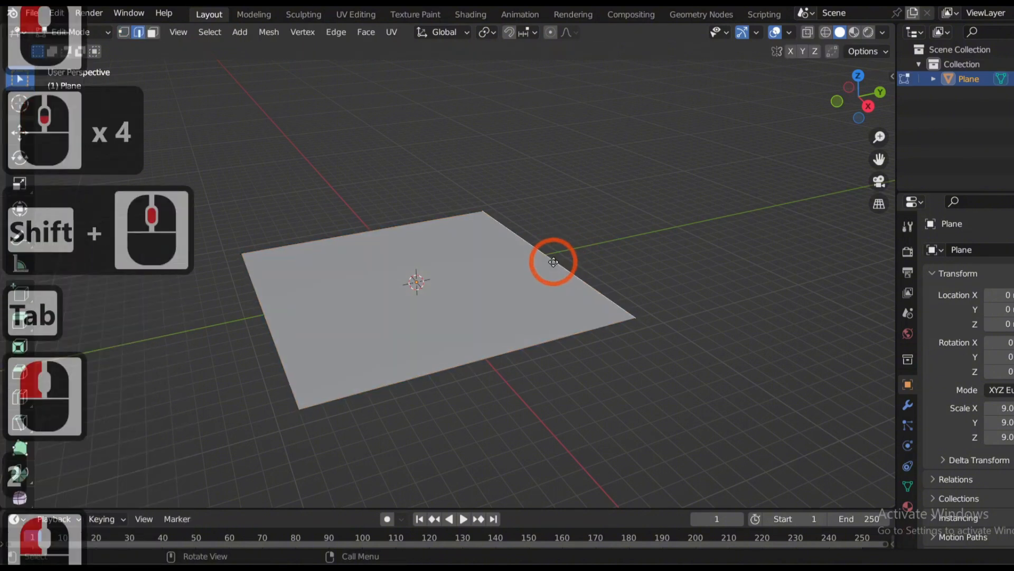
key(g)
key(z)
right_click(566, 231)
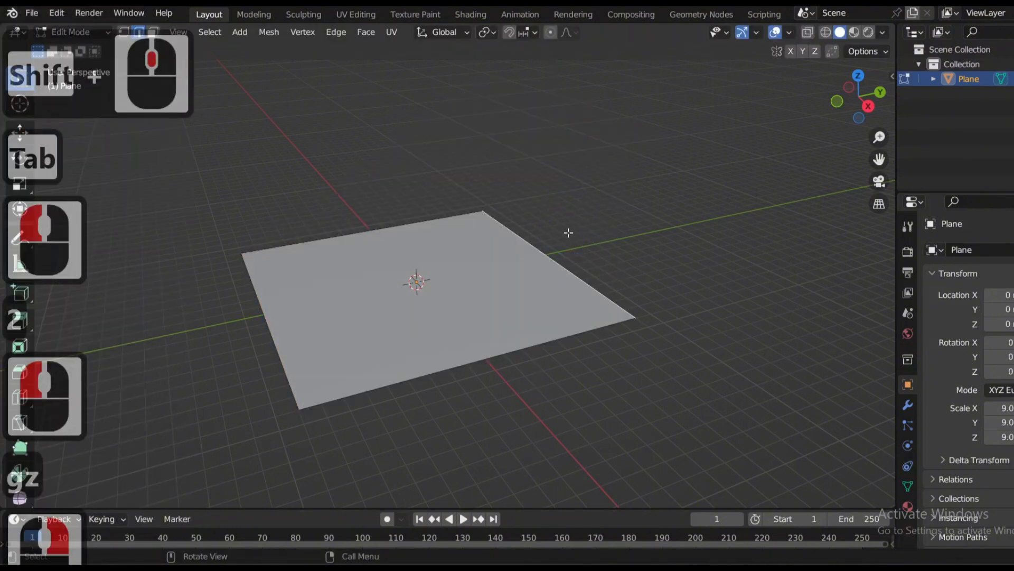
Extrude the plane's positive Y edge straight up along Z by about 18.7 m to form a back wall
key(e)
key(z)
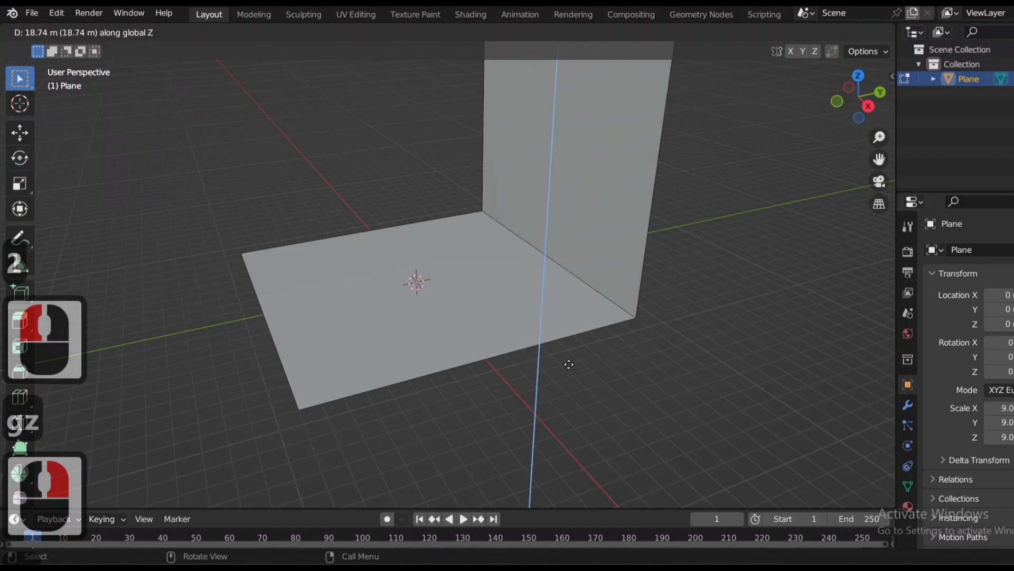
click(584, 295)
Bevel the edge between the floor and the back wall into a smooth curve with 8 segments
click(596, 311)
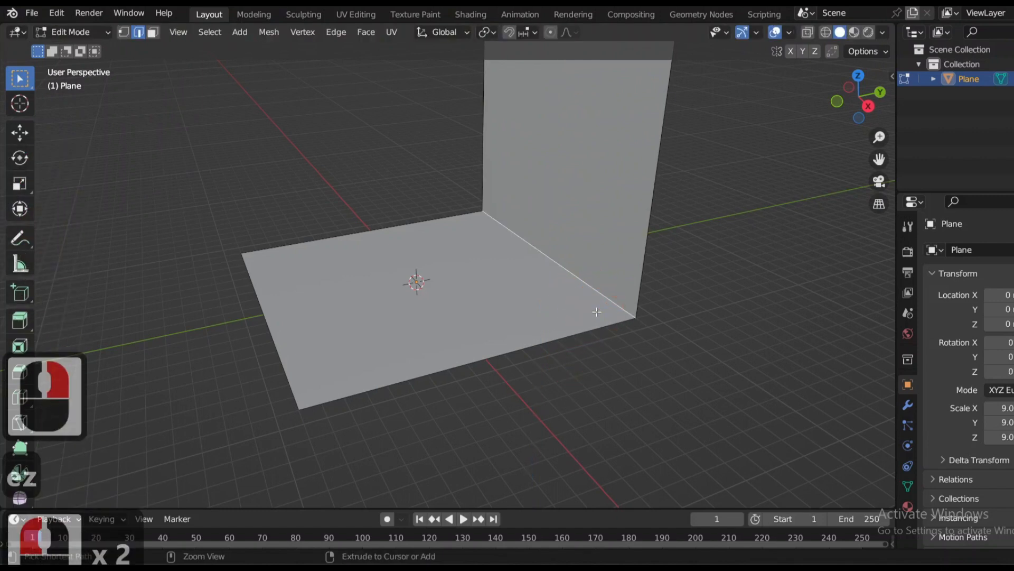
key(ctrl+b)
scroll(609, 330, up, 4)
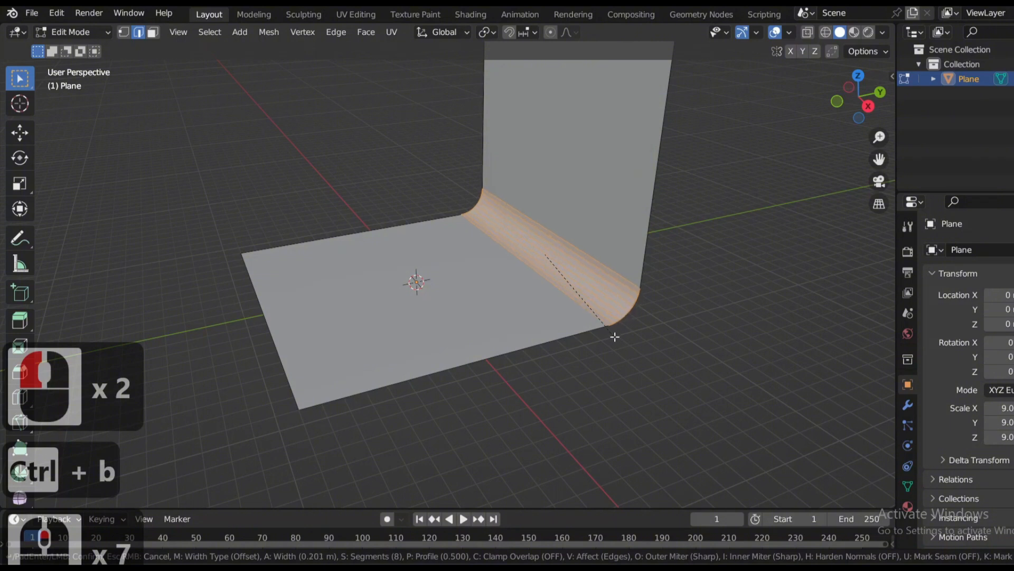
click(618, 352)
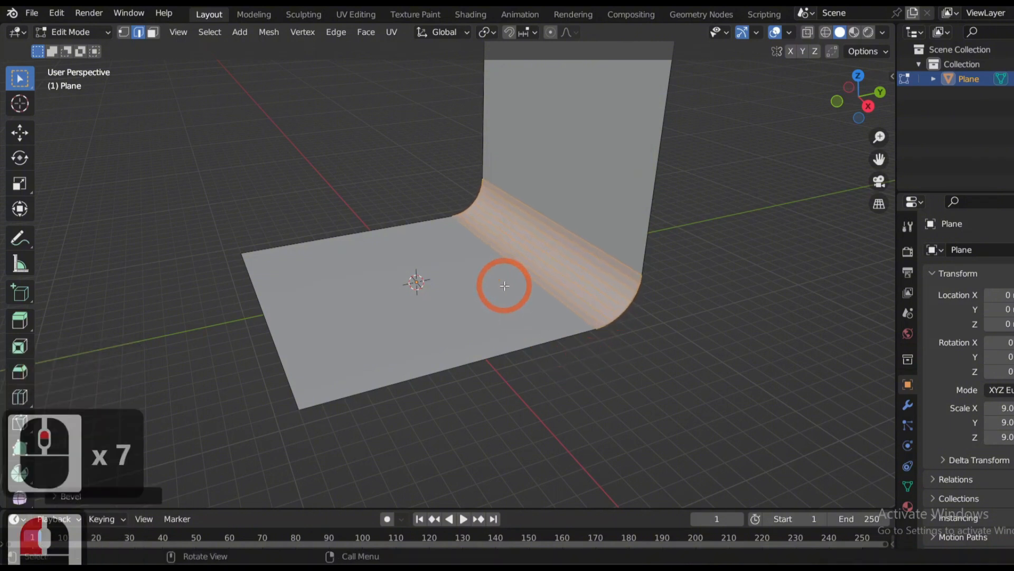
Scale the whole backdrop mesh along X by about 4.7 and return to Object Mode
key(a)
key(s)
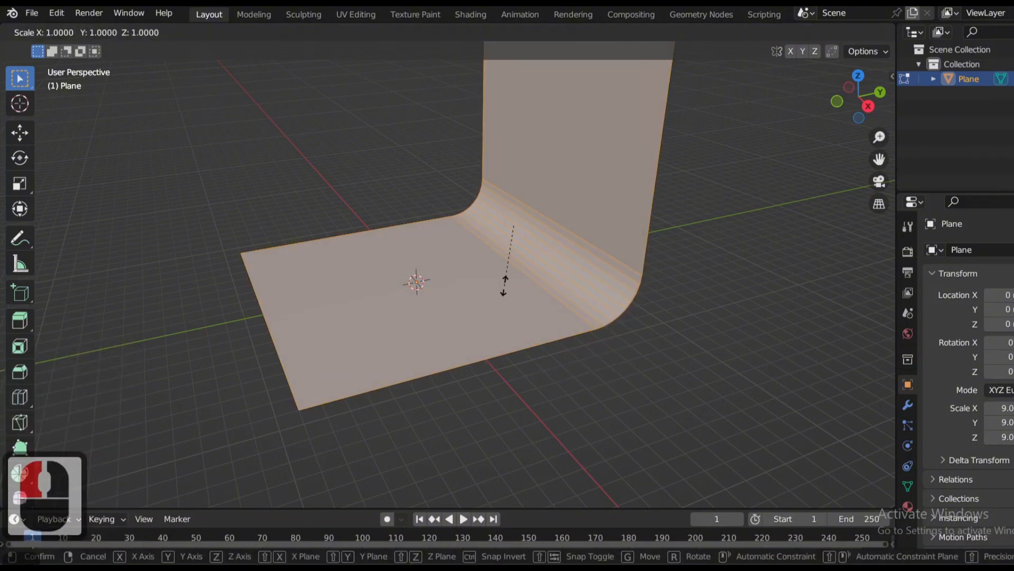
key(x)
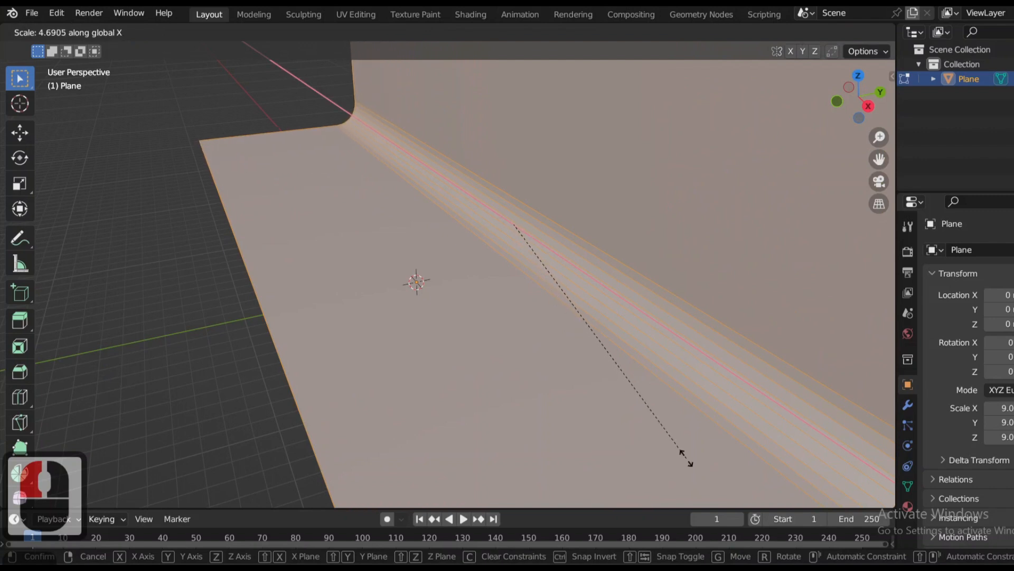
click(685, 458)
scroll(391, 312, down, 3)
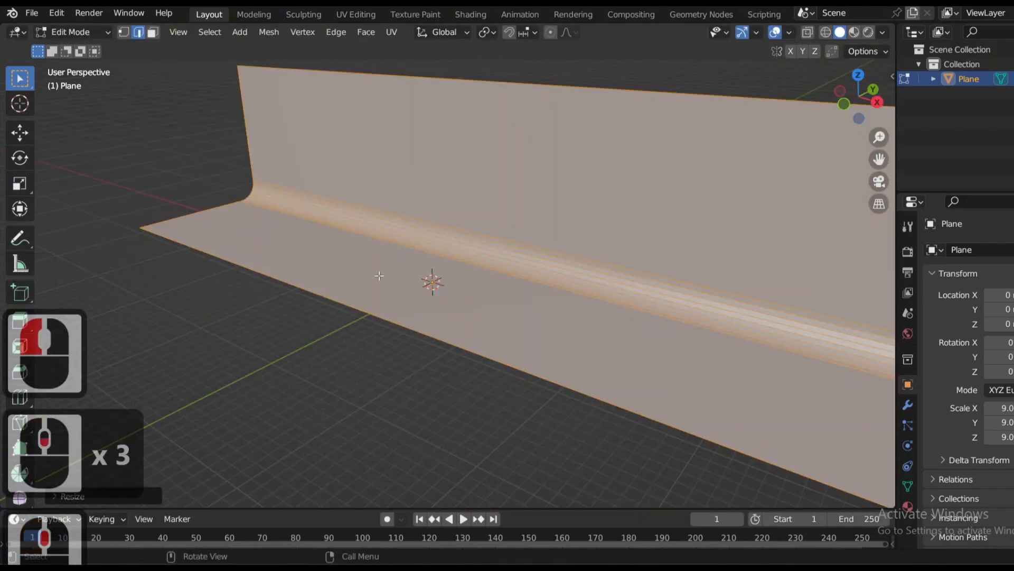
key(Tab)
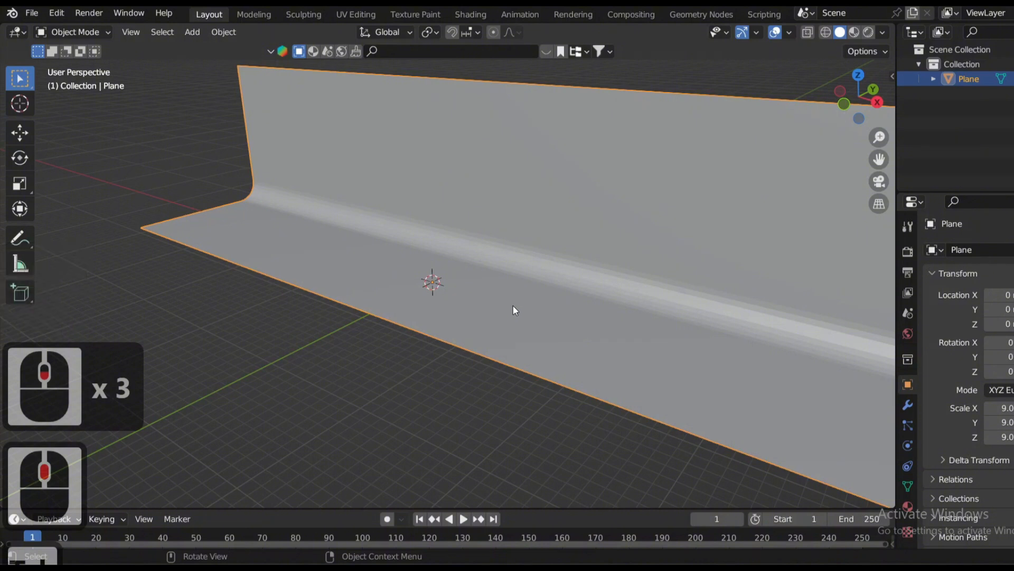
Import the phone model from its glTF 2.0 file and scale it up uniformly to about 10.6
scroll(410, 294, up, 3)
key(shift+a)
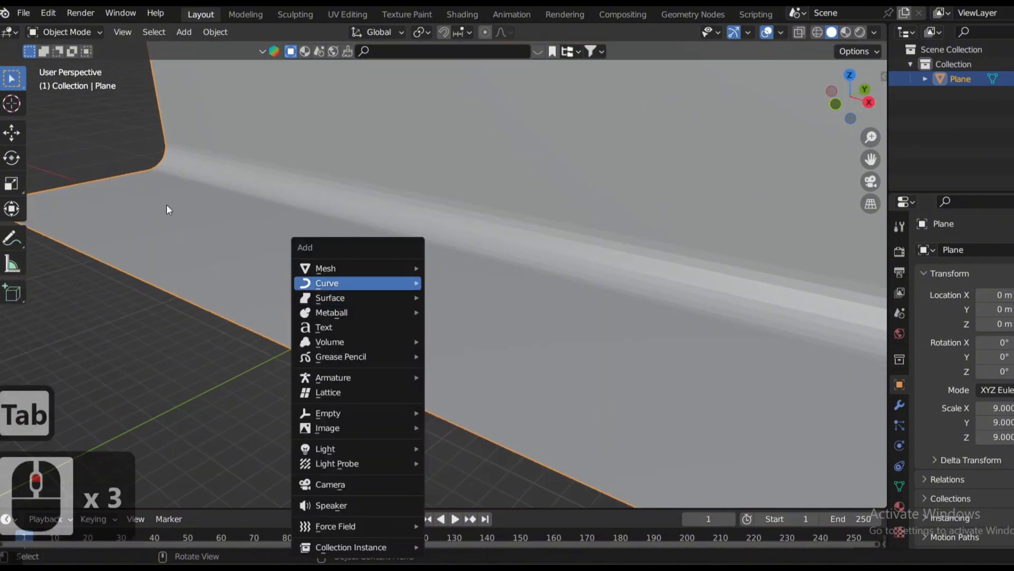
click(24, 12)
click(86, 220)
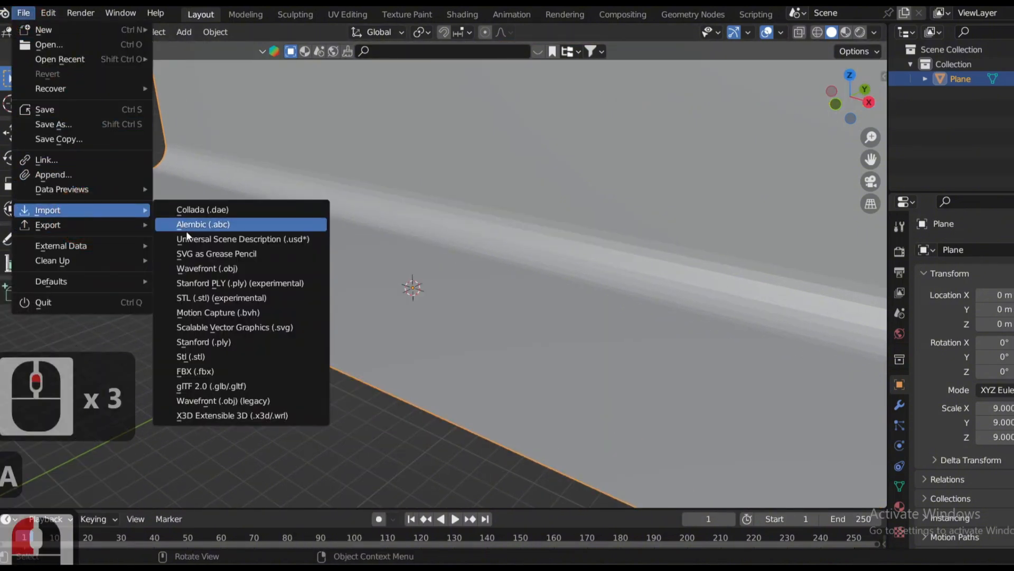
click(212, 386)
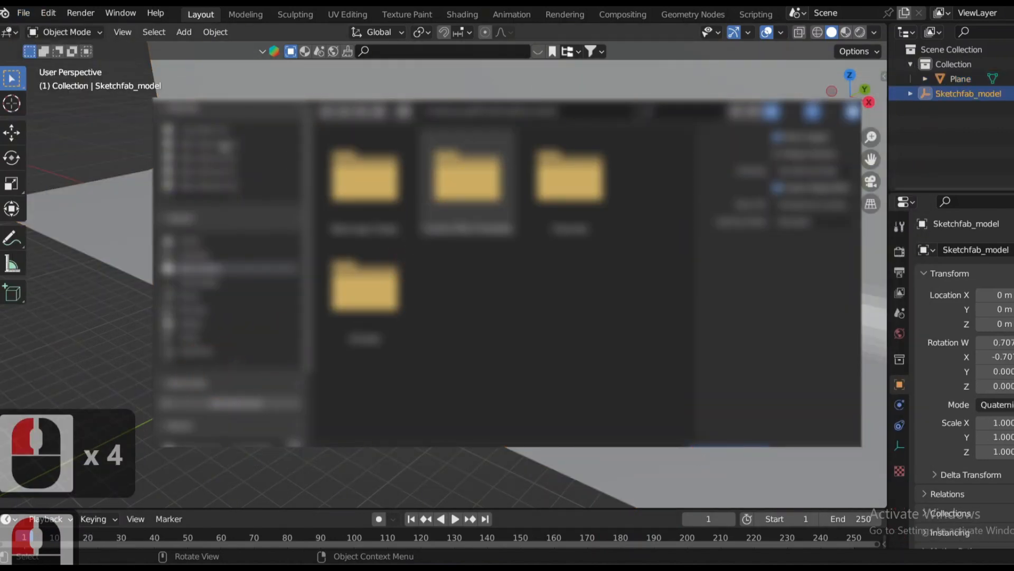
click(241, 144)
key(g)
key(z)
double_click(455, 192)
right_click(455, 191)
key(s)
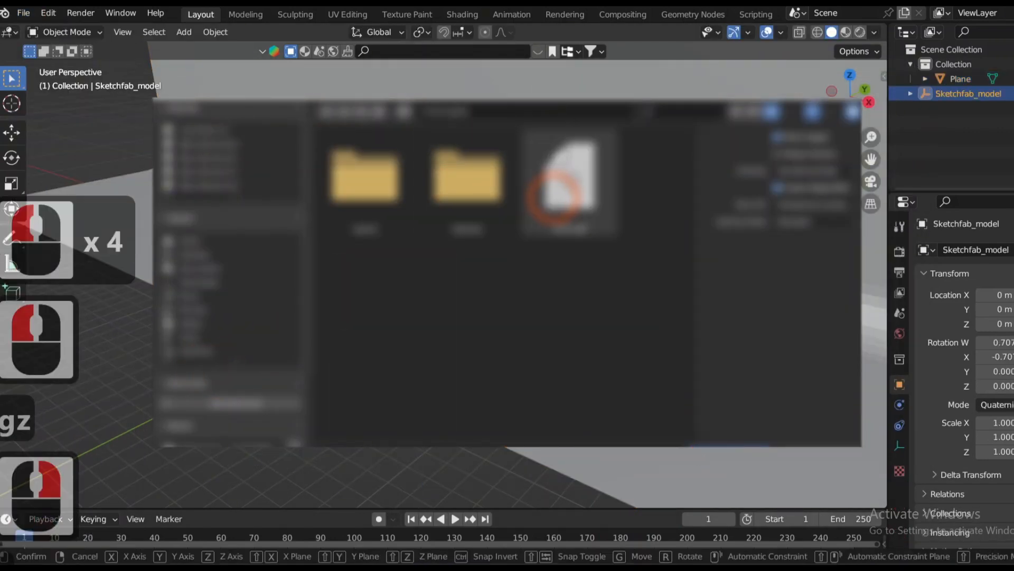
click(557, 198)
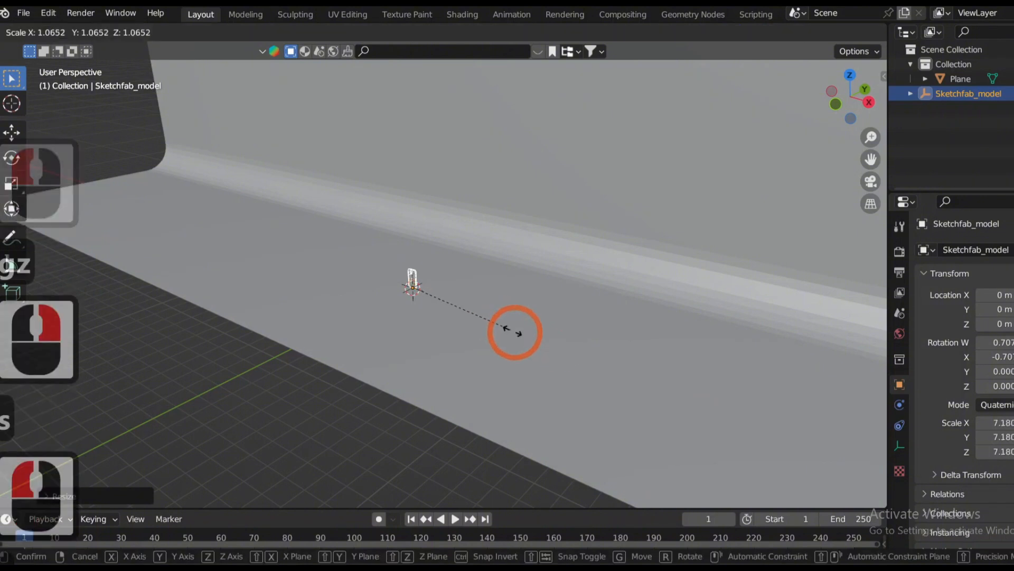
click(532, 339)
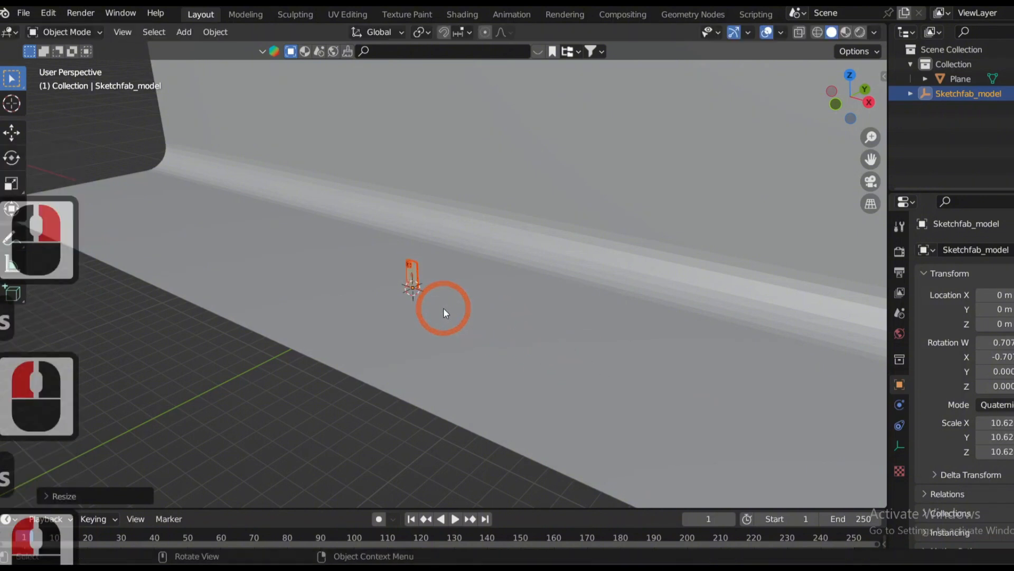
Add a camera and raise it along Z to about 2.98 m, above the phone
key(shift+a)
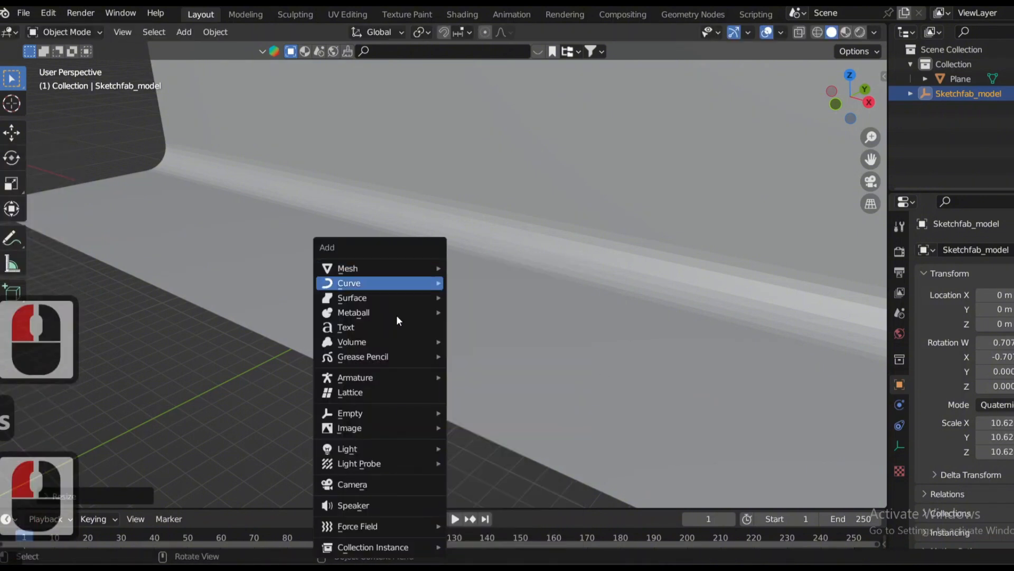
click(366, 482)
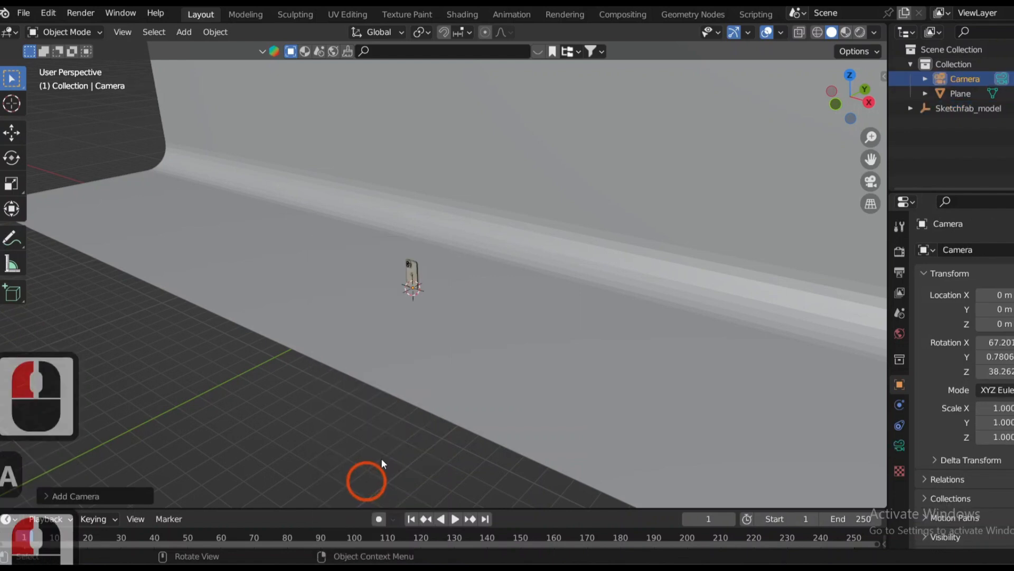
key(g)
key(z)
click(453, 329)
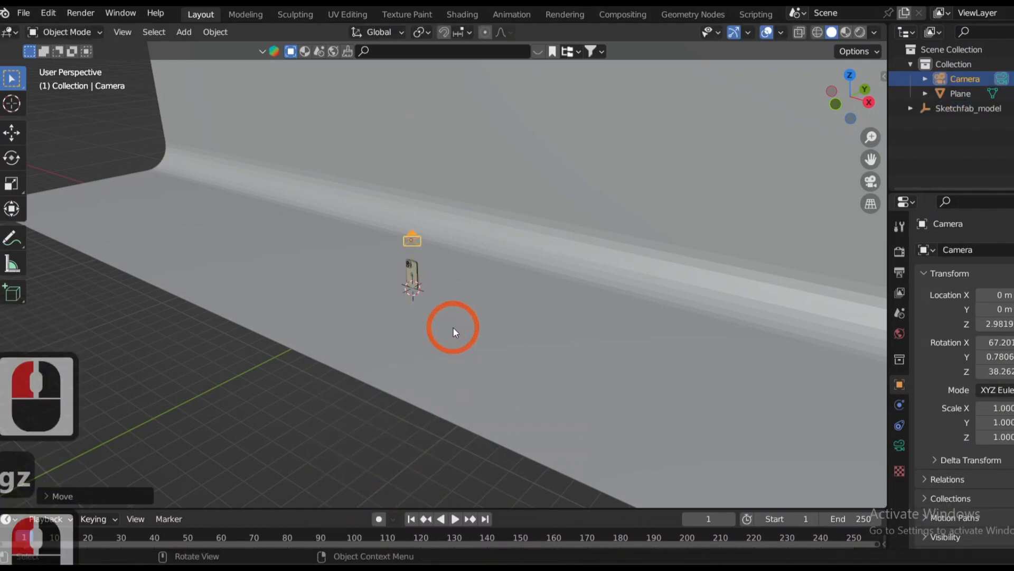
Clear the camera's rotation and rotate it 90° around the X axis
key(alt+r)
key(r)
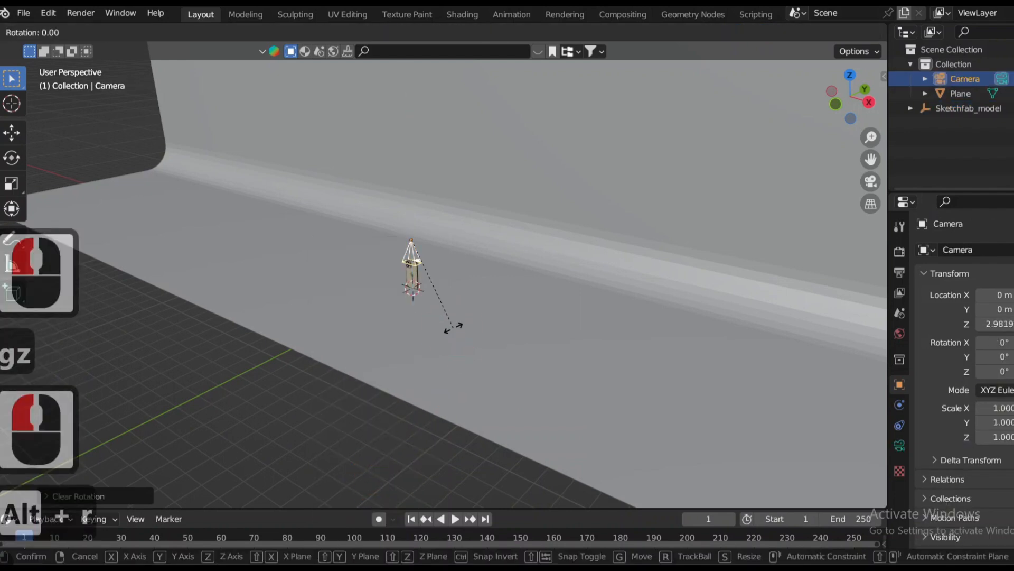
key(x)
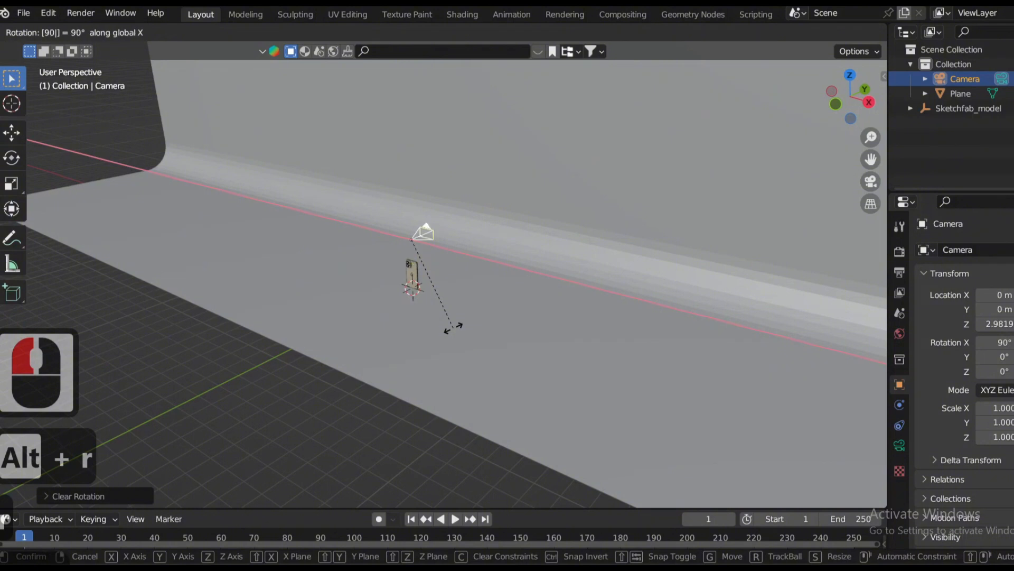
click(452, 326)
Move the camera in front of the phone to about -6.17 m on Y and lower it to about 0.46 m on Z
key(g)
key(y)
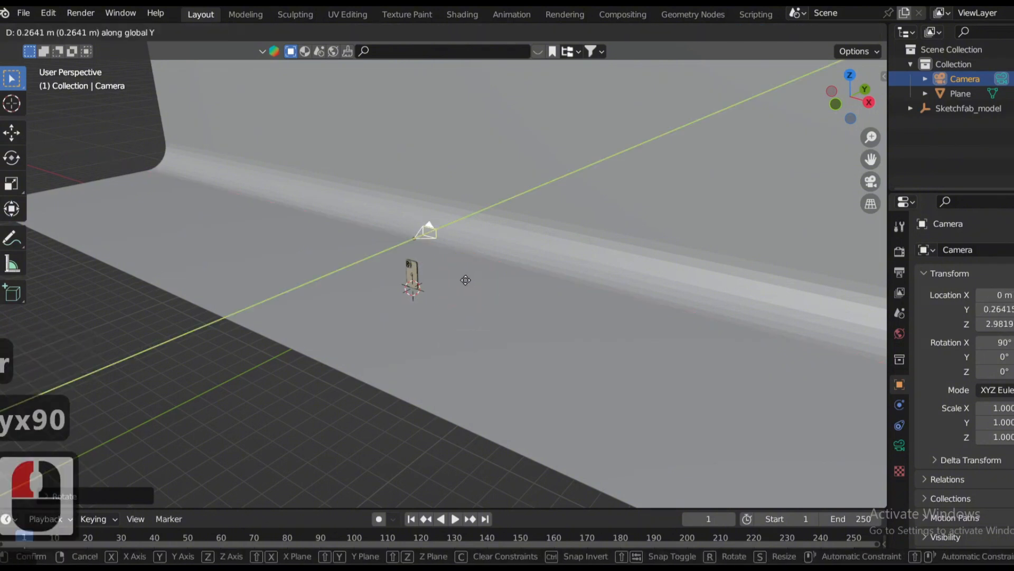
click(385, 336)
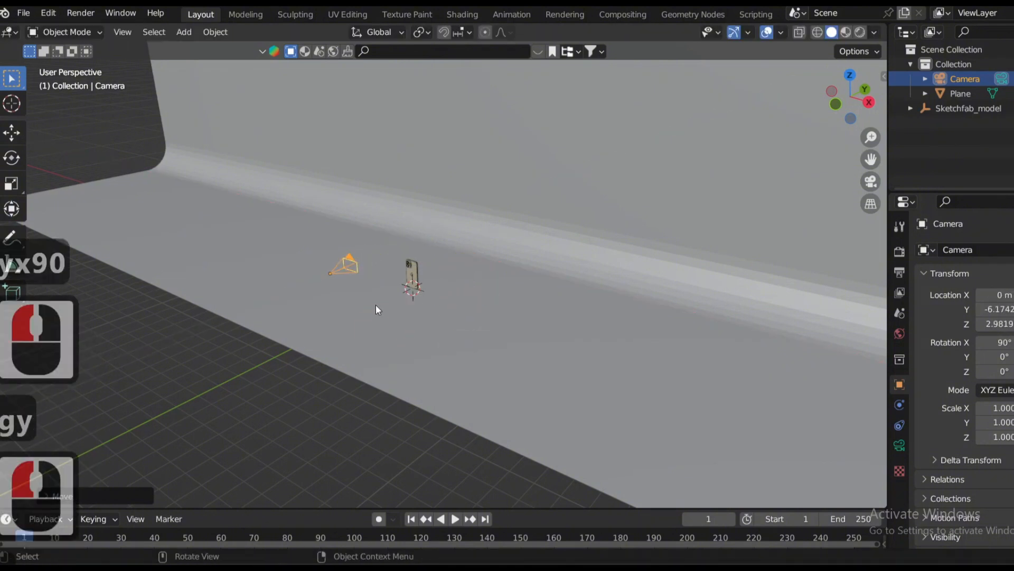
key(g)
key(z)
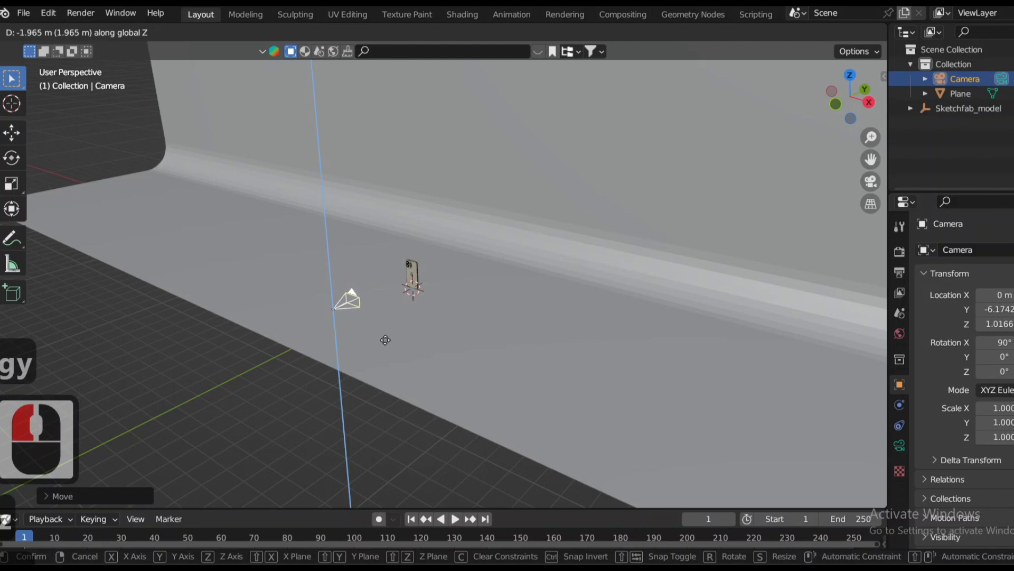
click(389, 349)
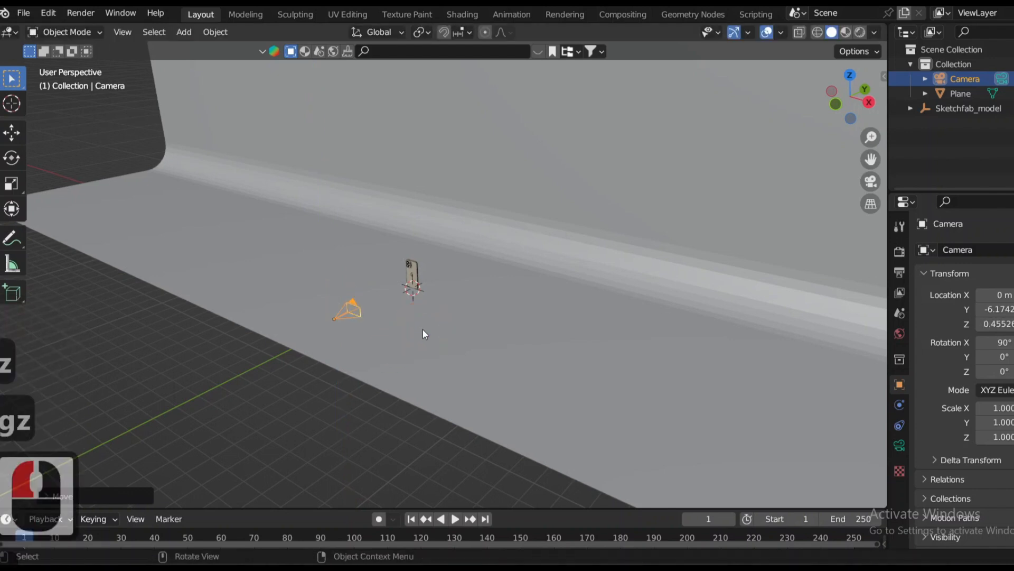
Look through the camera and raise it to about 0.84 m on Z so the whole phone is framed
key(KP_0)
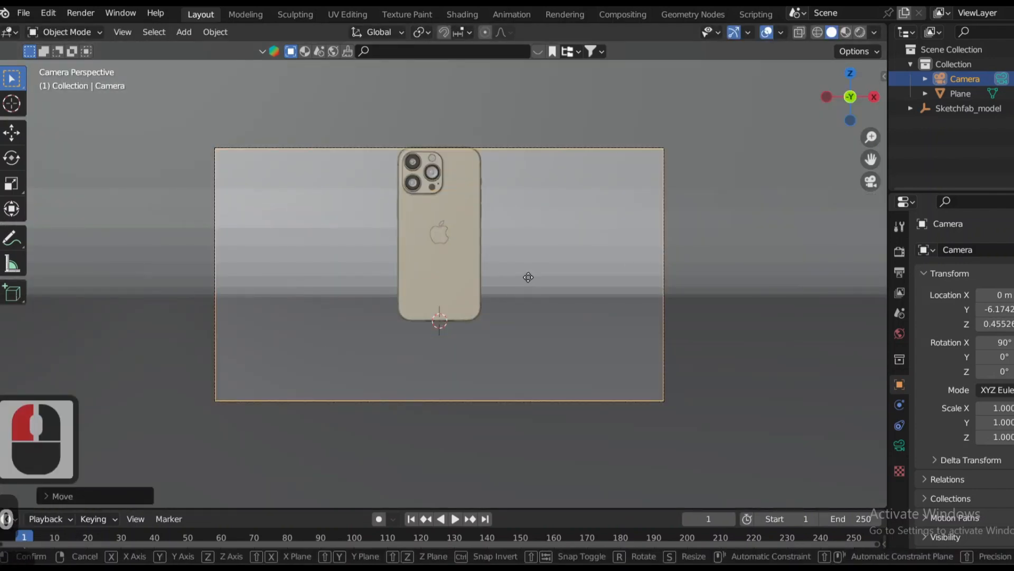
key(g)
key(z)
click(529, 237)
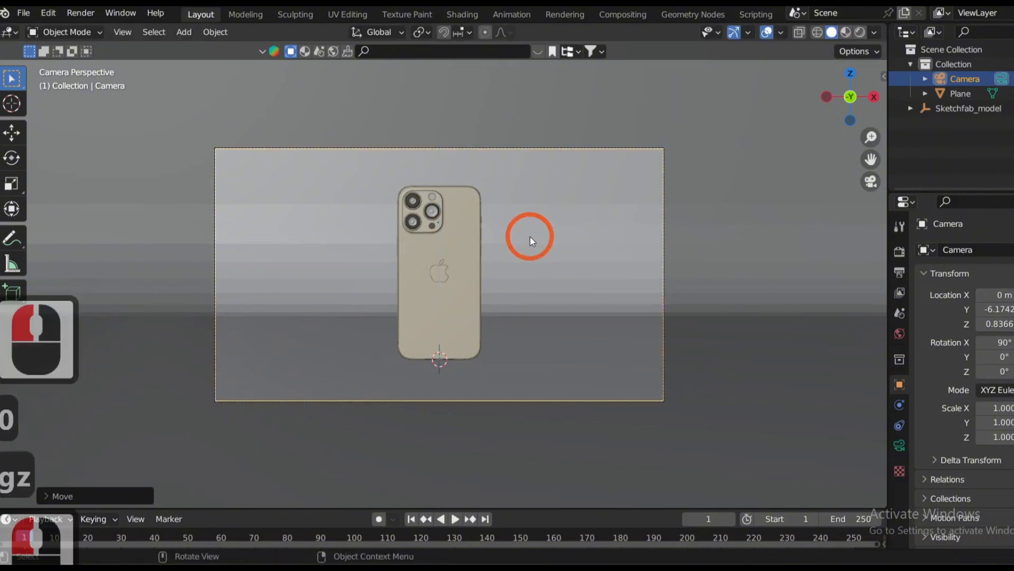
Leave the camera view and add a cube-shaped empty at the phone's base
middle_drag(529, 235, 387, 195)
key(shift+a)
mouse_move(386, 187)
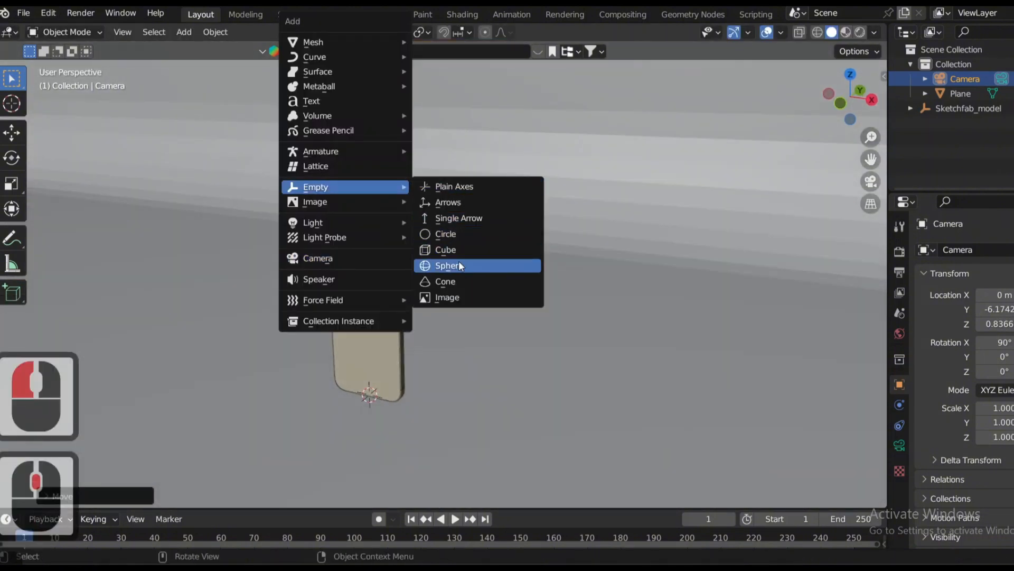
click(438, 250)
Raise the cube empty about 1.24 m along Z and scale it down to about 0.6 around the phone
key(g)
key(z)
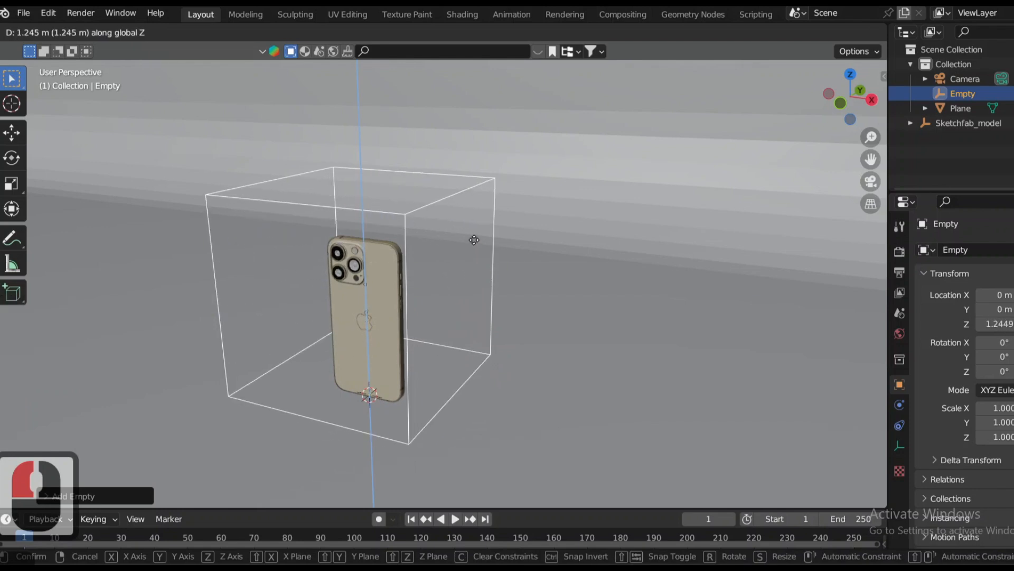
click(468, 236)
key(s)
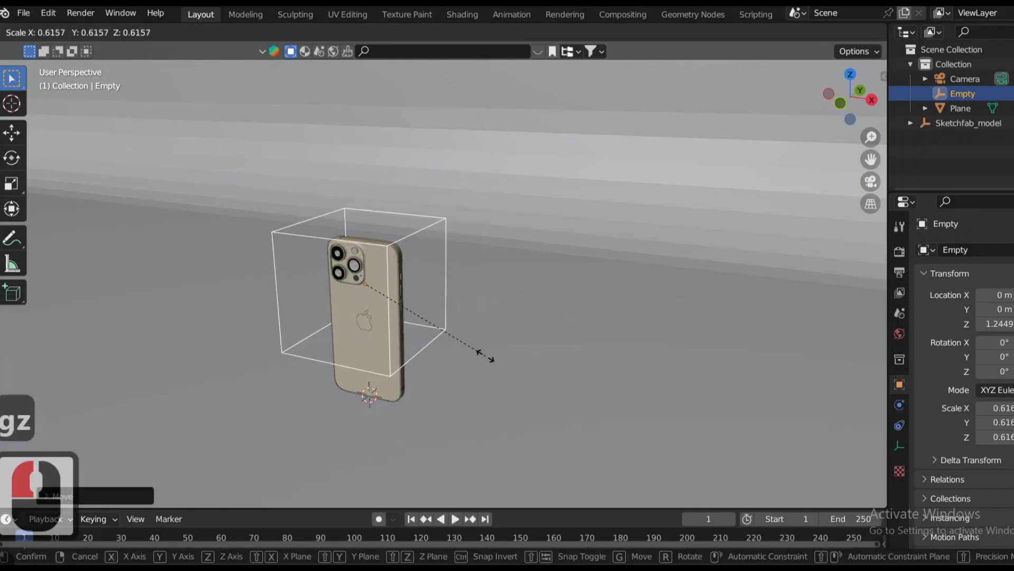
click(482, 356)
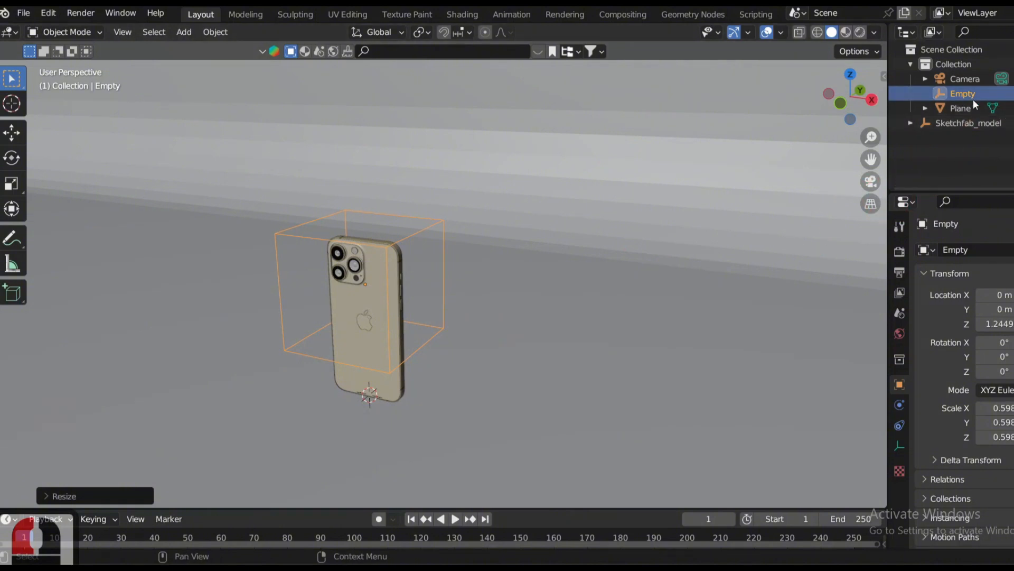
Move the cube empty into a new collection named "Empties"
key(m)
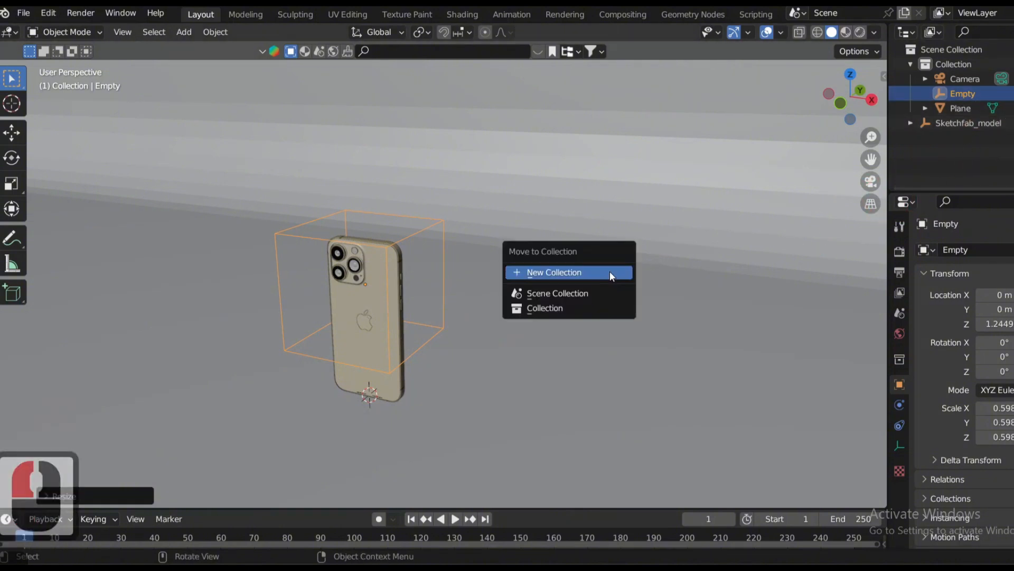
click(608, 271)
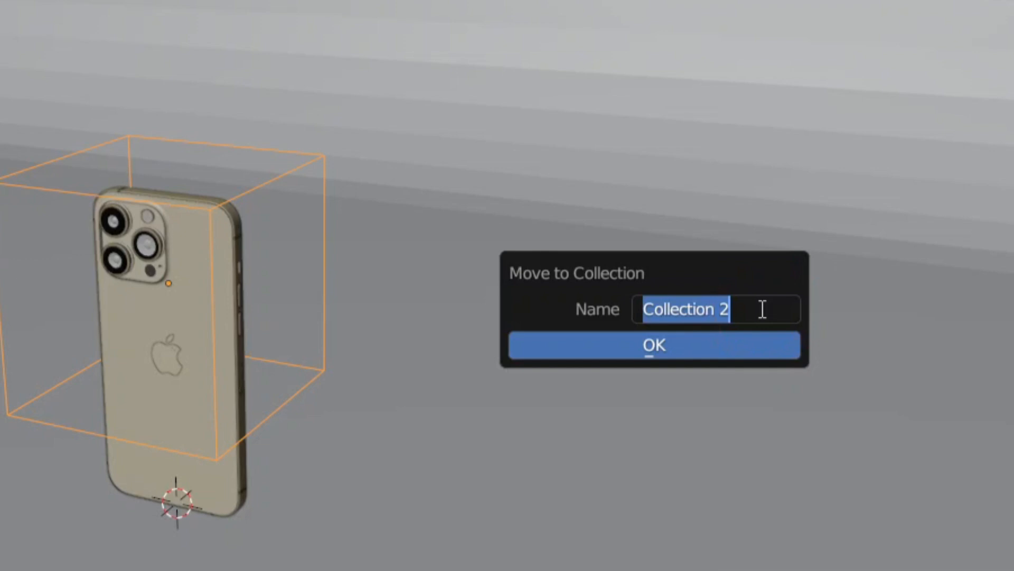
text(Empti)
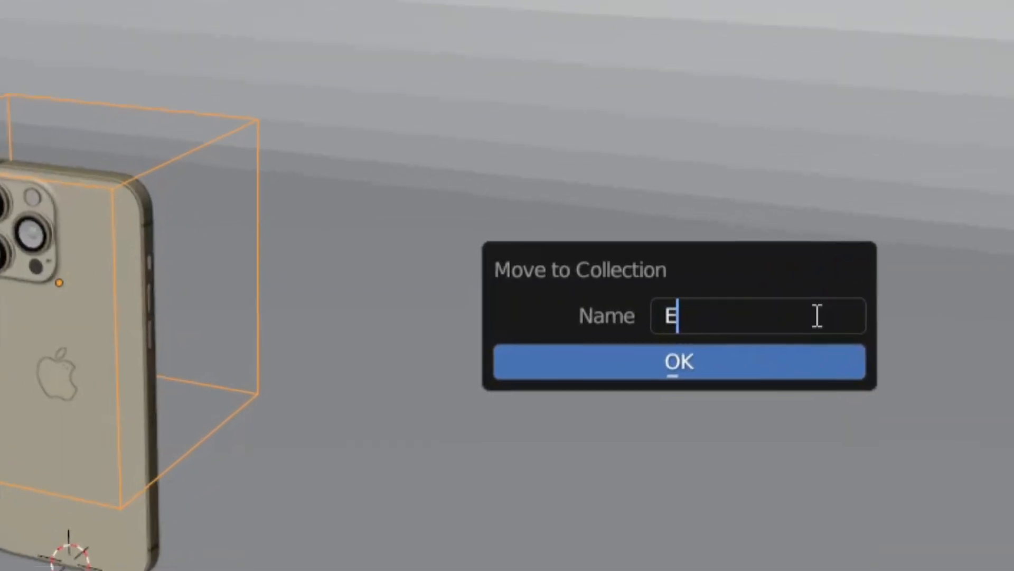
text(es)
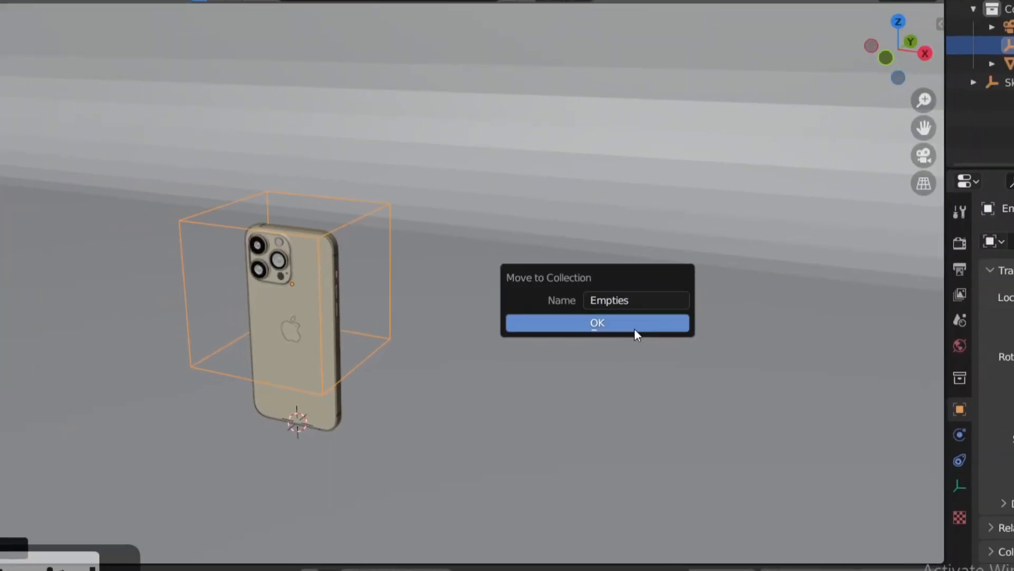
click(635, 328)
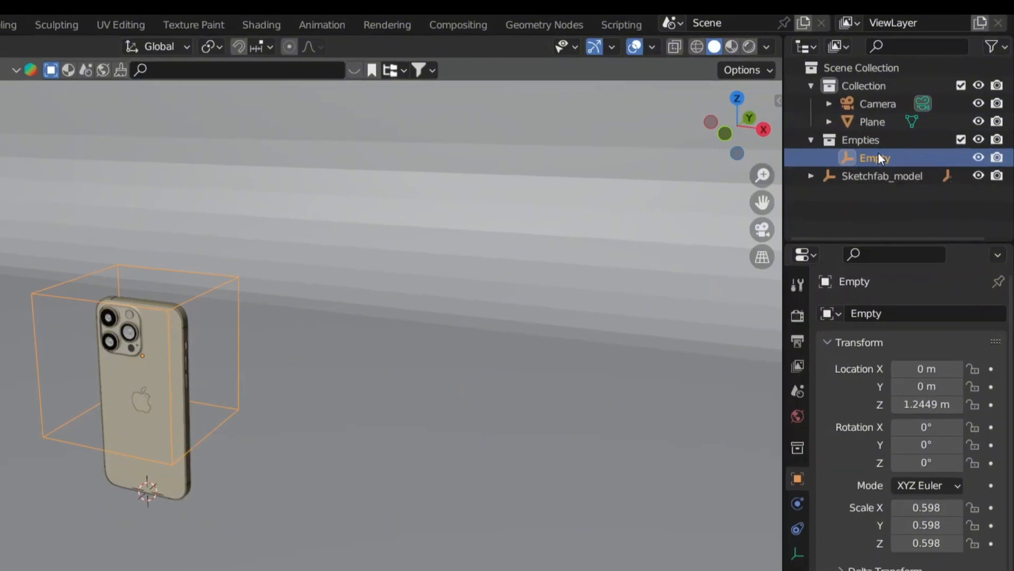
Lower the cube empty to about 1.10 m on Z and scale it down to about 0.51
key(g)
key(z)
click(157, 426)
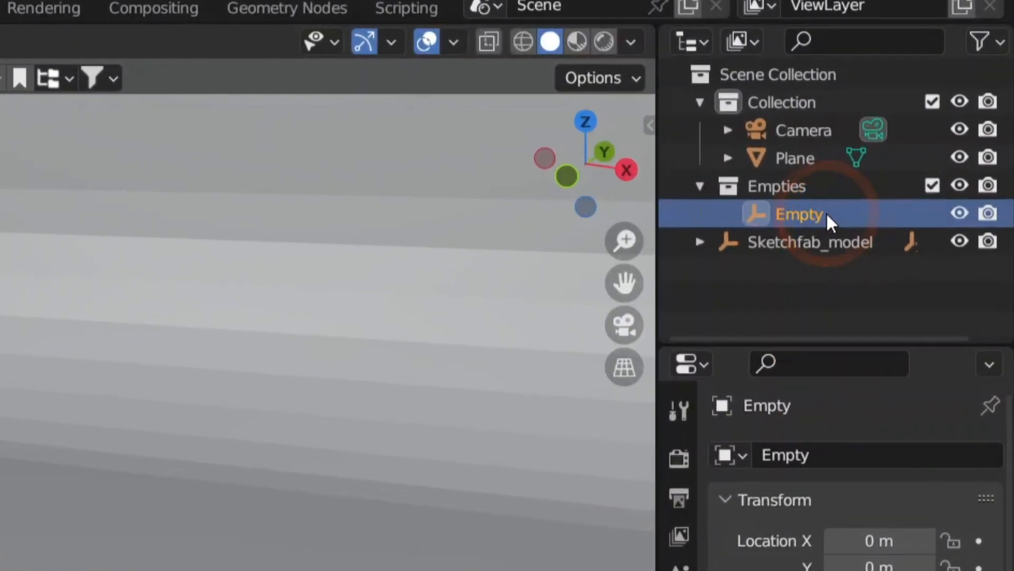
Rename the cube empty in the Empties collection as "Iphone empty"
double_click(827, 207)
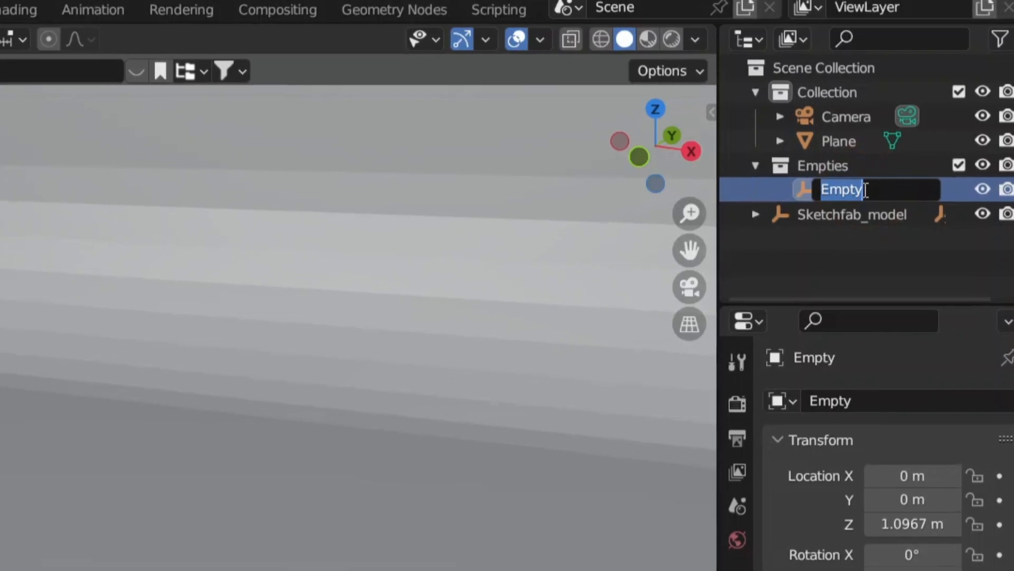
key(BackSpace)
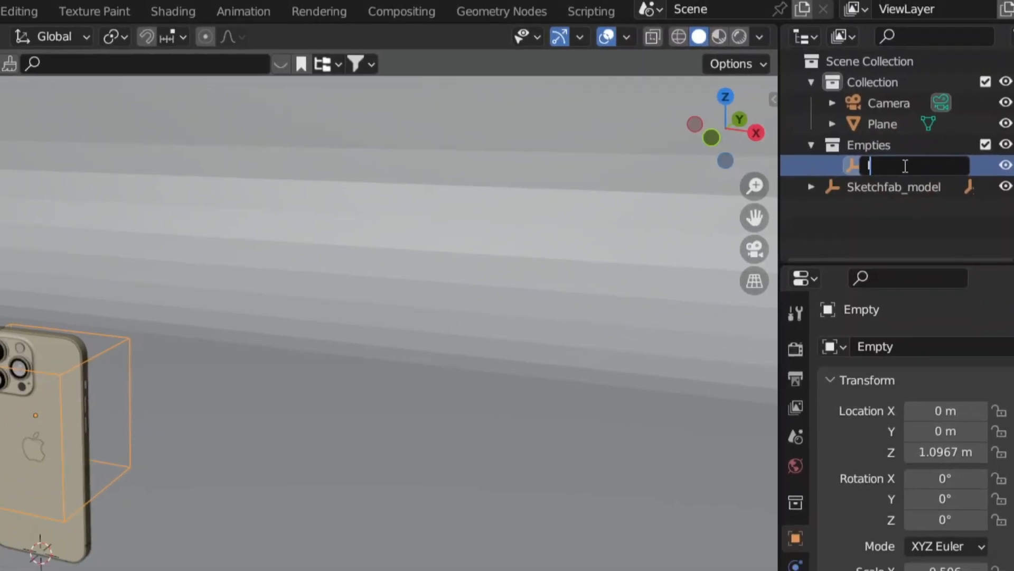
text(Iphone empty)
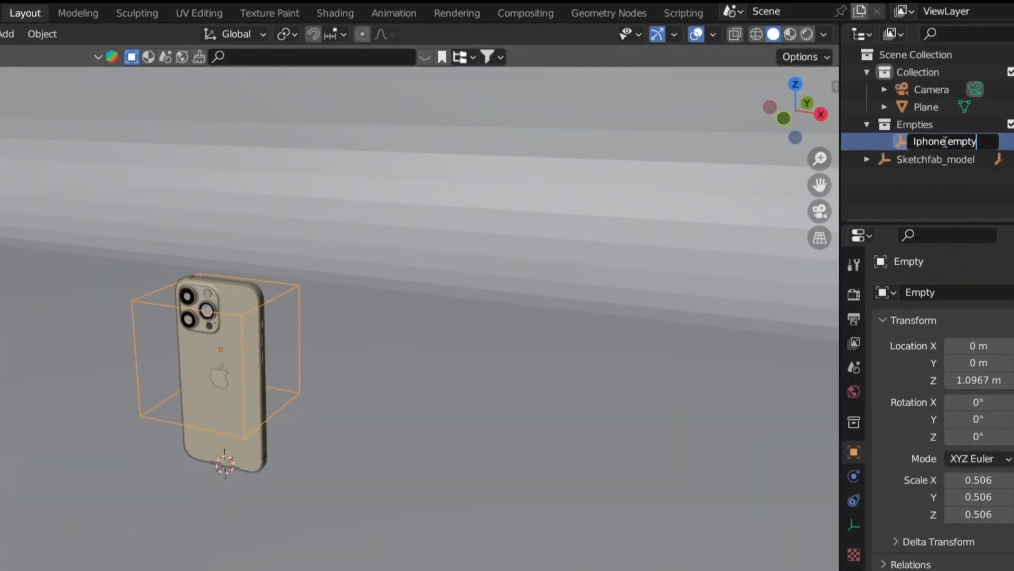
click(945, 201)
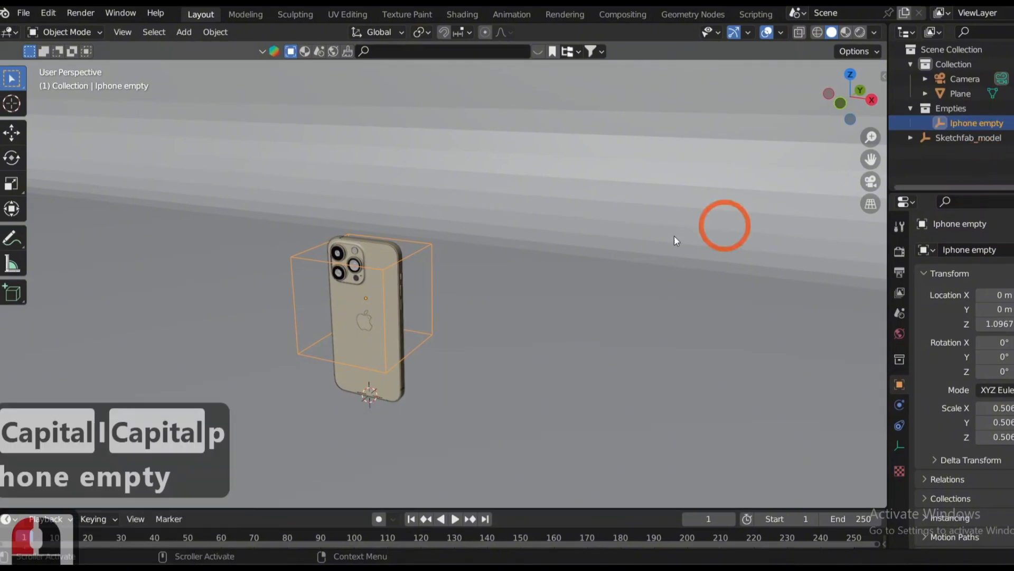
click(619, 245)
Save the scene as a Blender file named "Iphone animation"
key(ctrl+s)
click(476, 469)
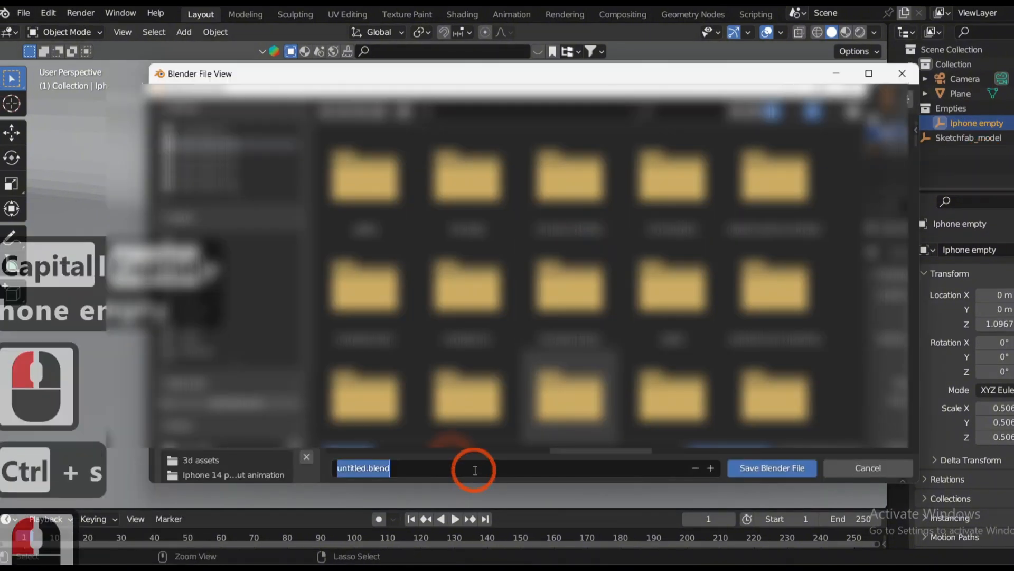
text(Iph)
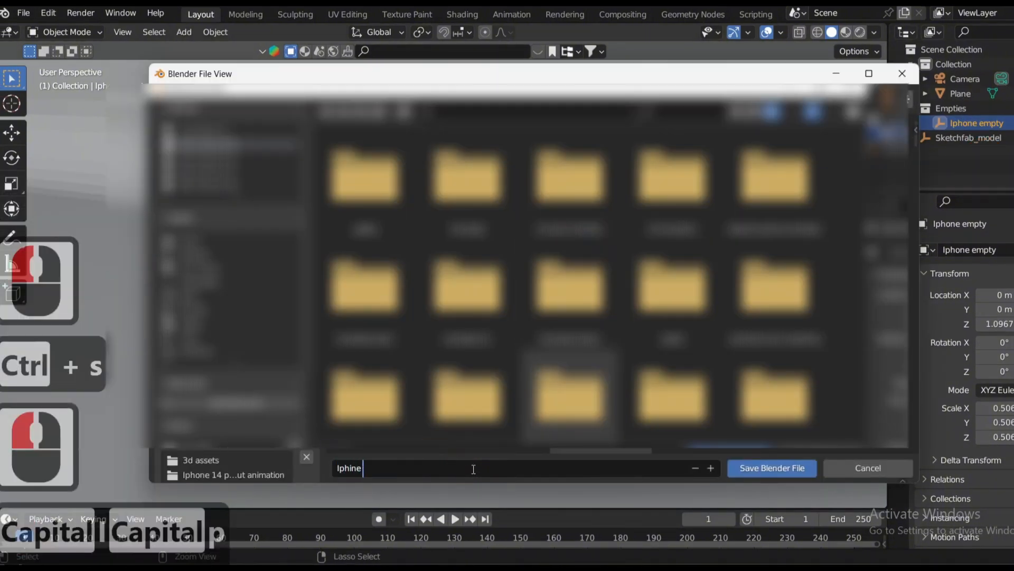
text(ine)
key(BackSpace)
key(BackSpace)
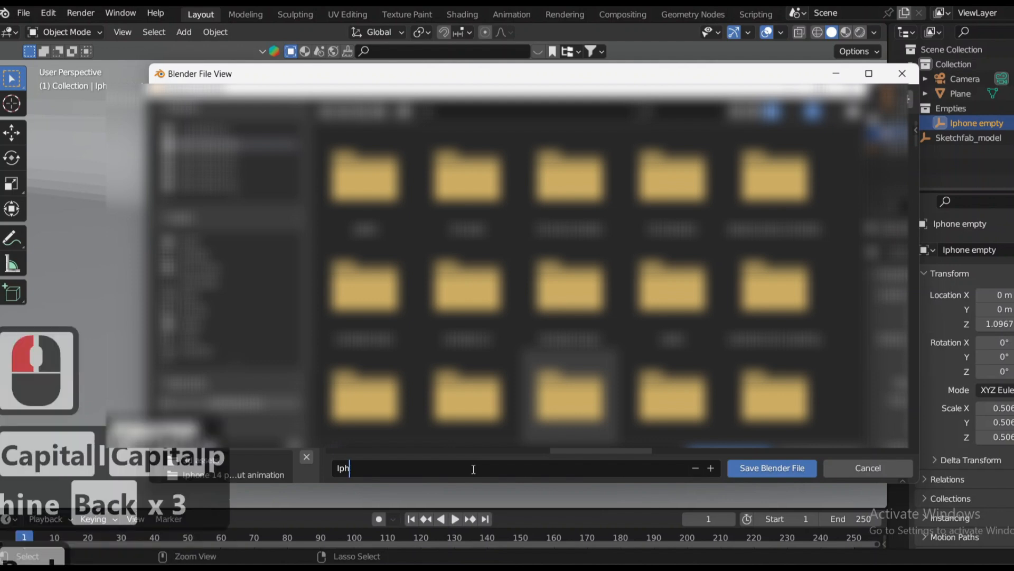
text(one anim)
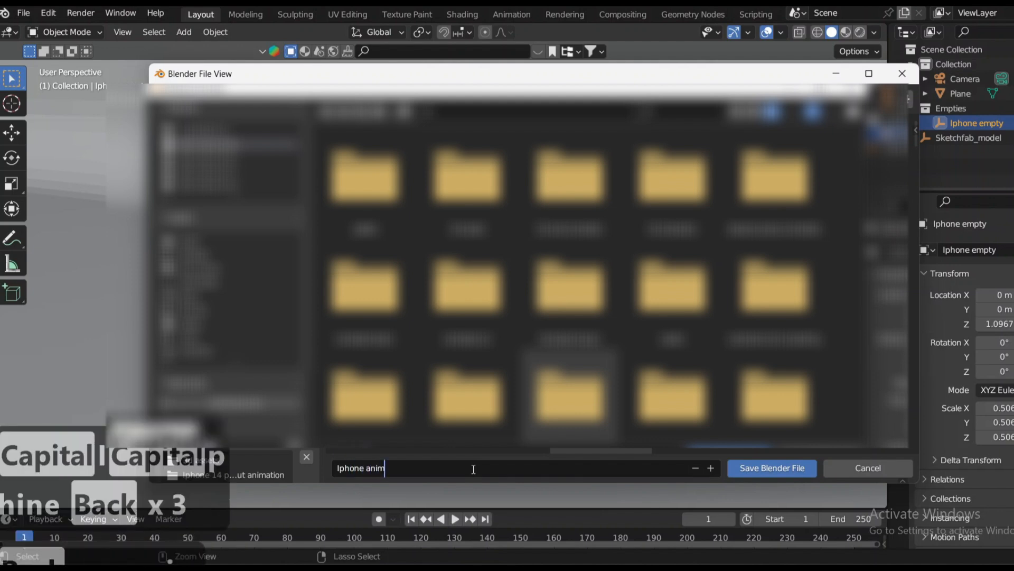
text(ation)
key(Return)
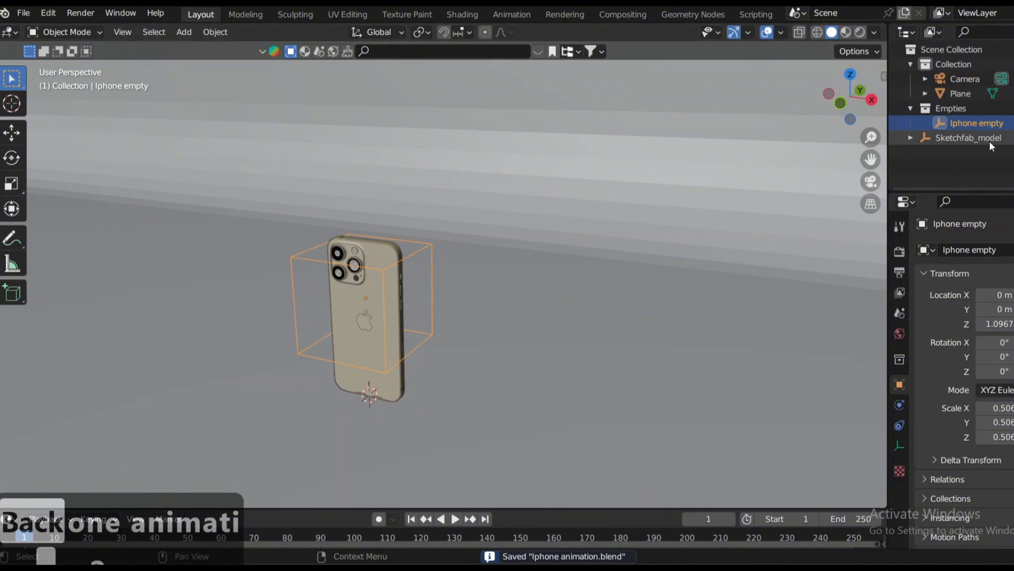
Duplicate the Iphone empty in place and scale the copy down to about 0.37 so it sits inside the original
scroll(512, 321, down, 3)
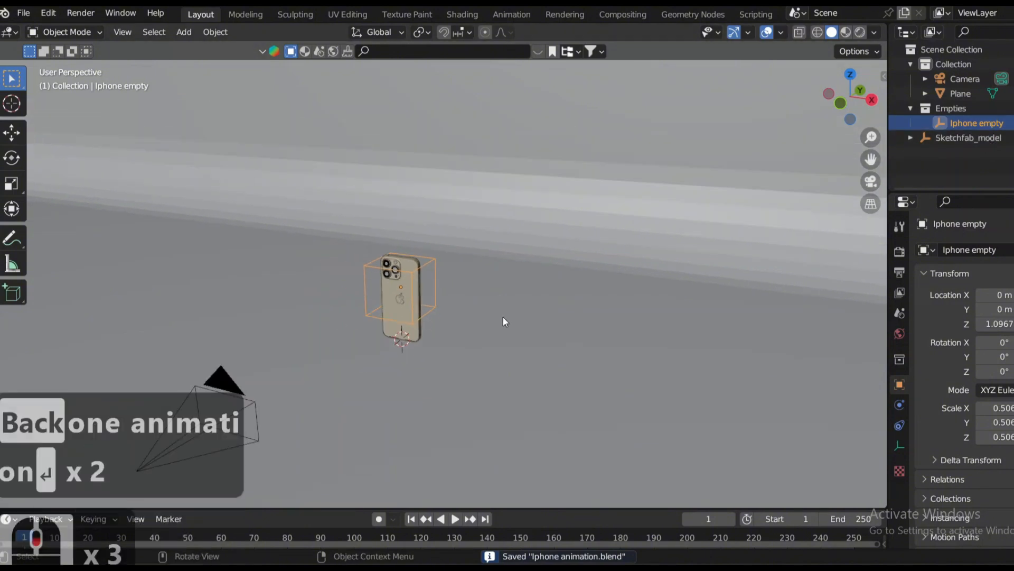
key(shift+d)
right_click(575, 339)
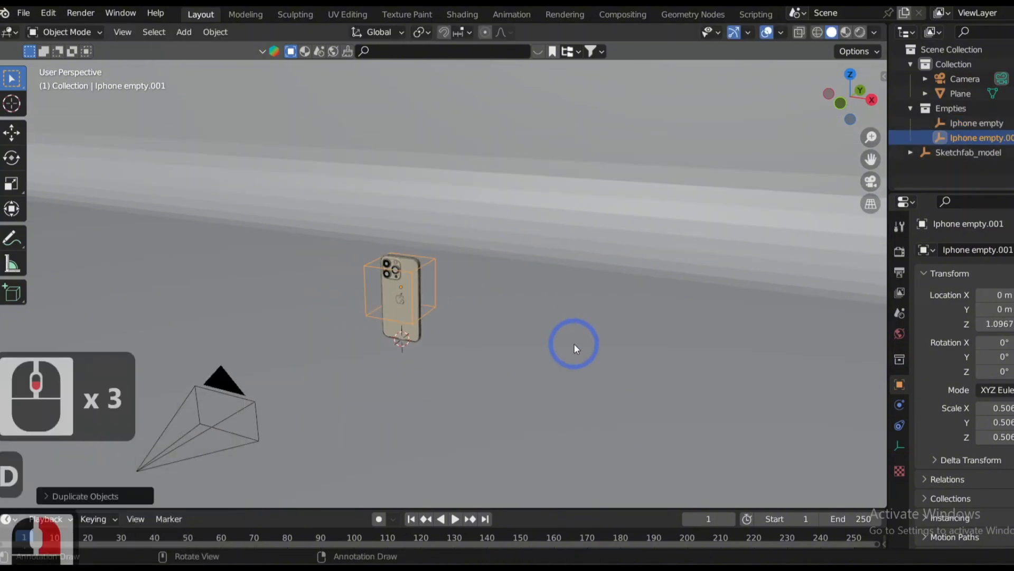
key(s)
click(525, 332)
Parent the camera to the larger Iphone empty with the Object option
click(387, 286)
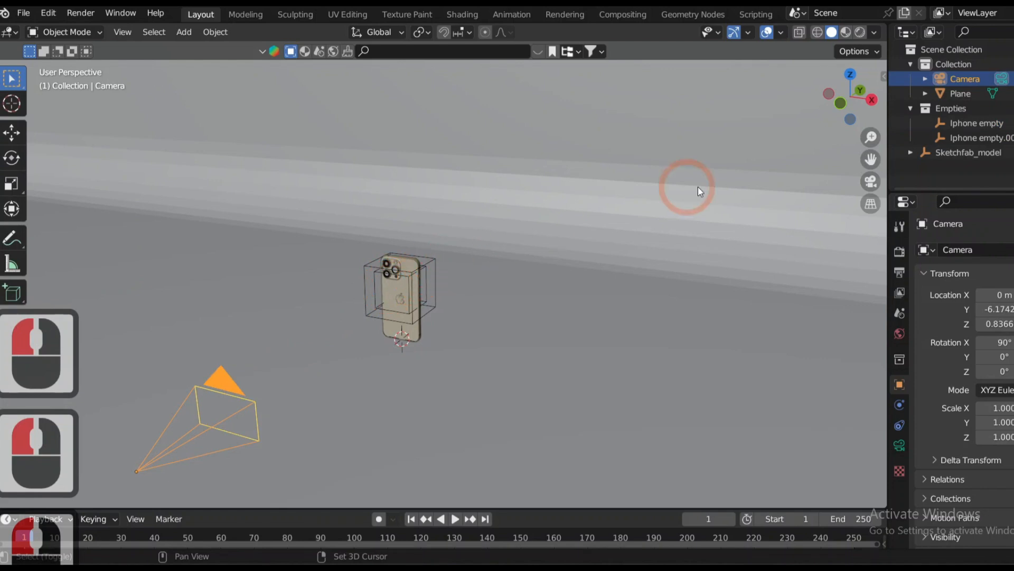
shift+click(435, 258)
shift+click(481, 276)
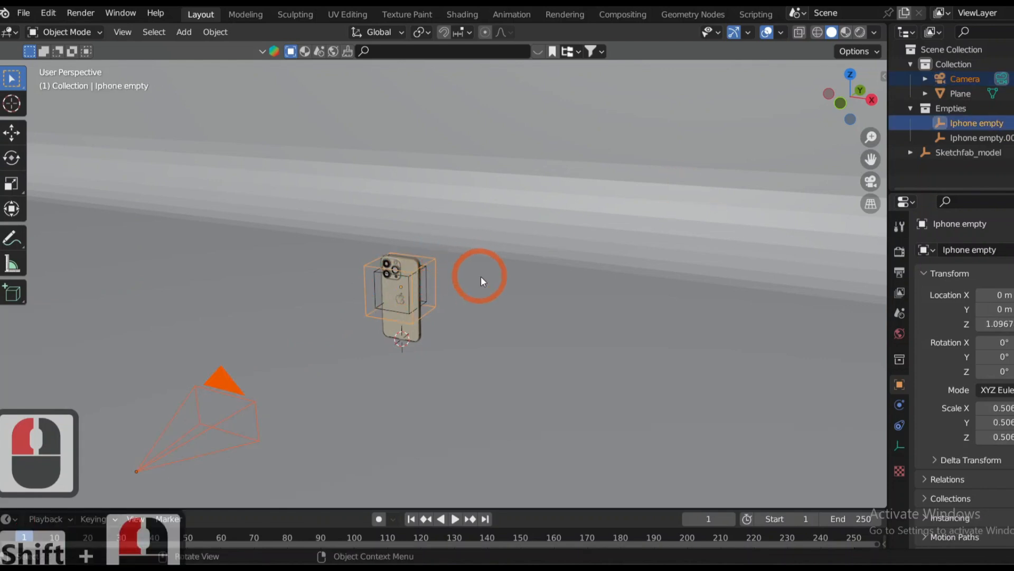
key(ctrl+p)
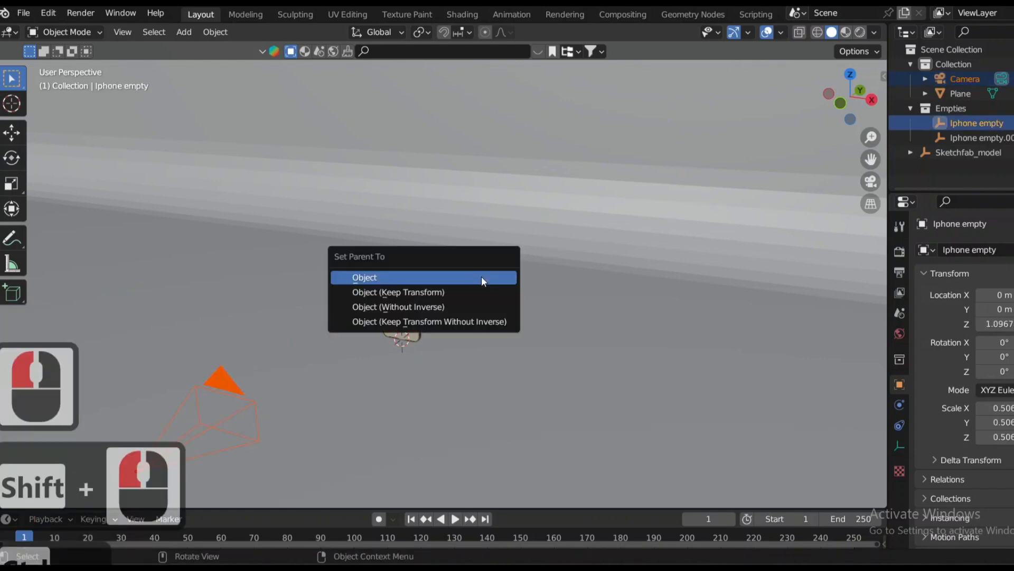
click(471, 286)
click(433, 261)
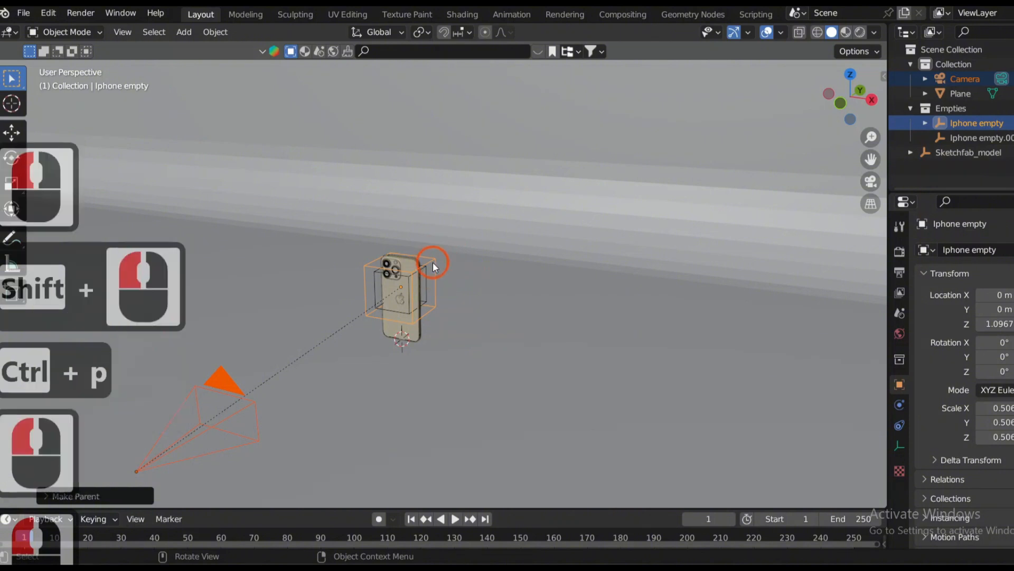
key(g)
right_click(452, 272)
Rename the smaller duplicated empty as "Cam empty.001"
click(427, 274)
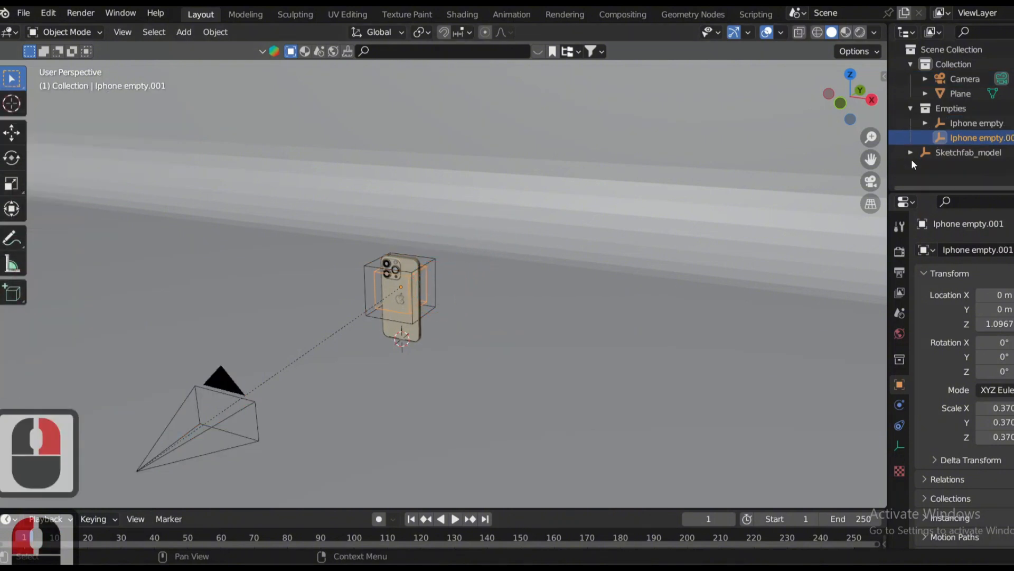
click(974, 154)
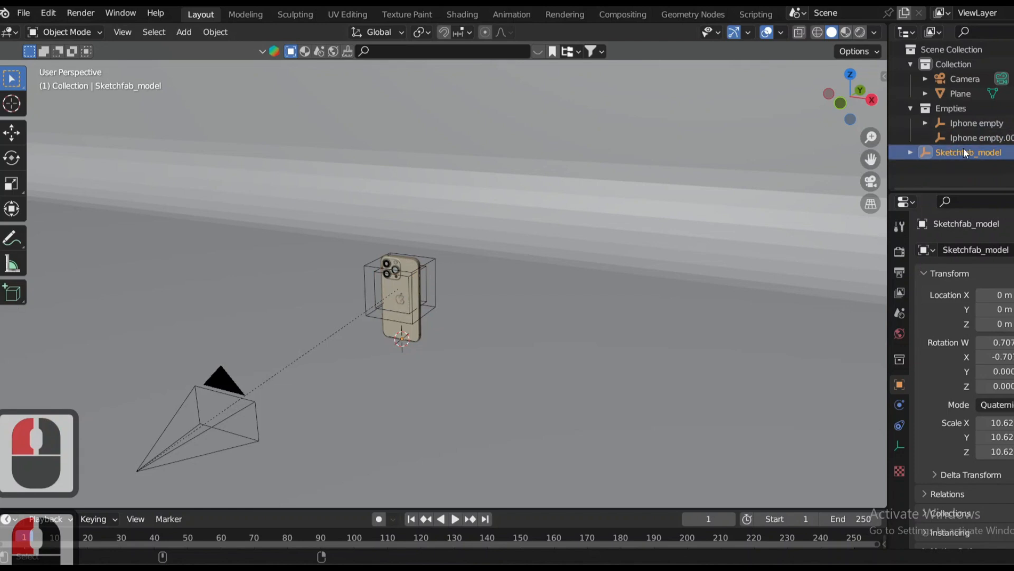
click(975, 140)
double_click(975, 138)
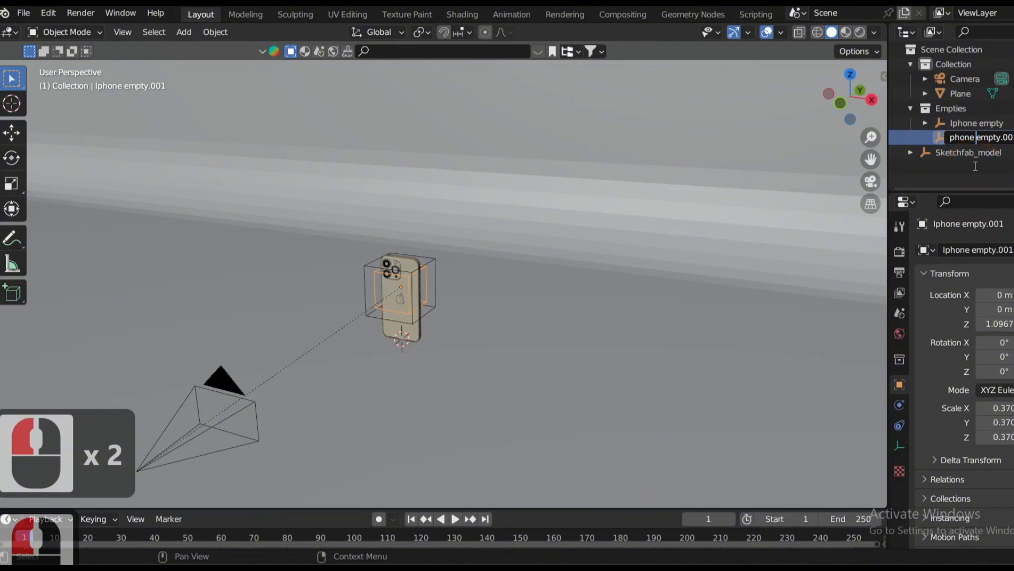
key(BackSpace)
text(Cam)
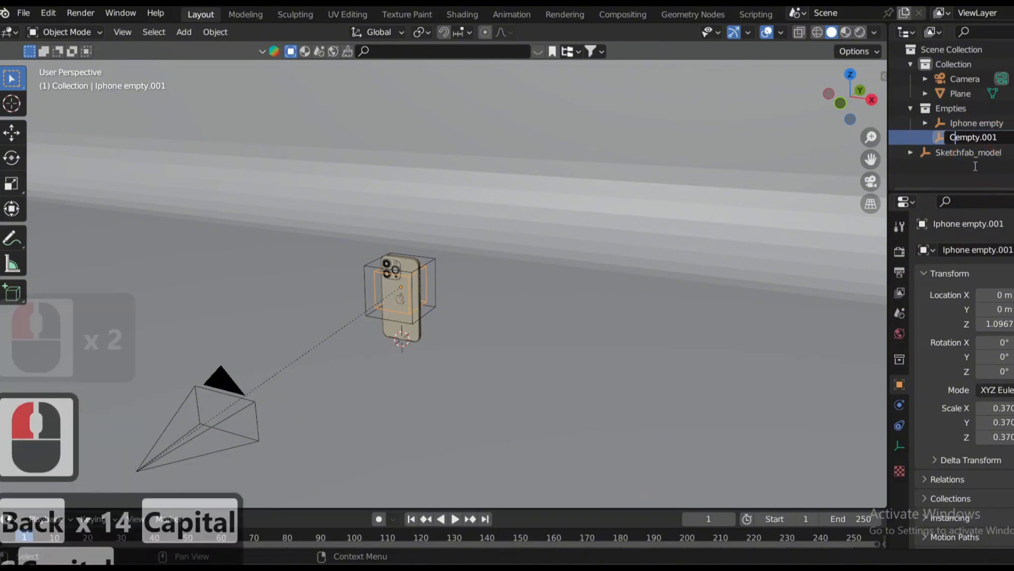
click(974, 166)
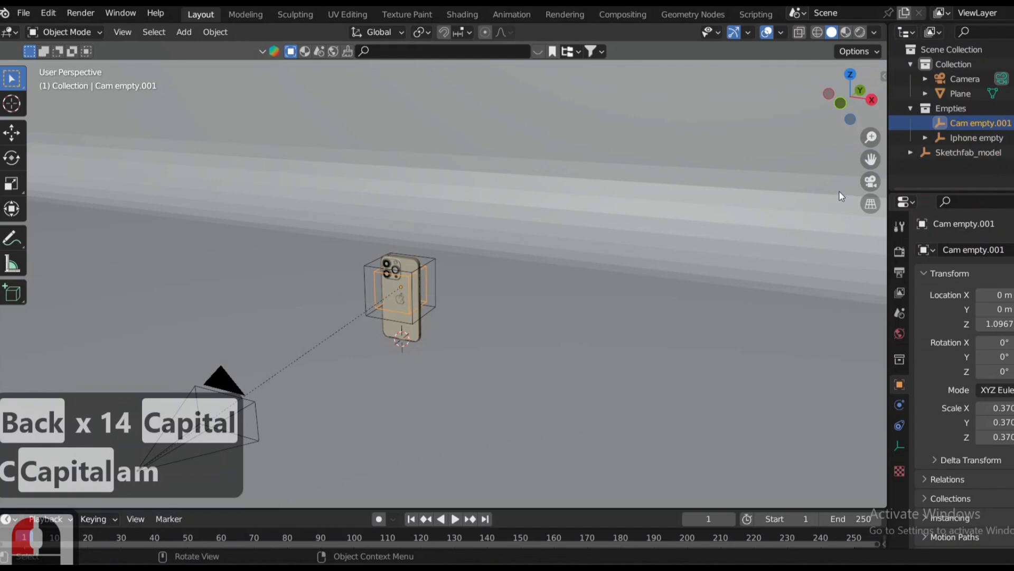
Look through the camera and try scaling the Iphone empty and the Cam empty in turn, cancelling each change
click(974, 138)
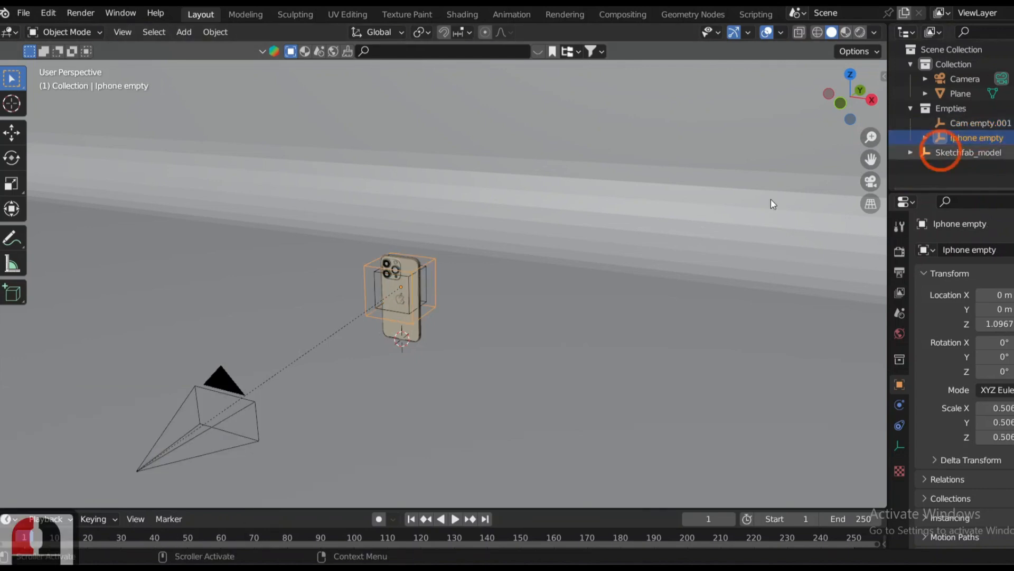
click(404, 317)
key(KP_0)
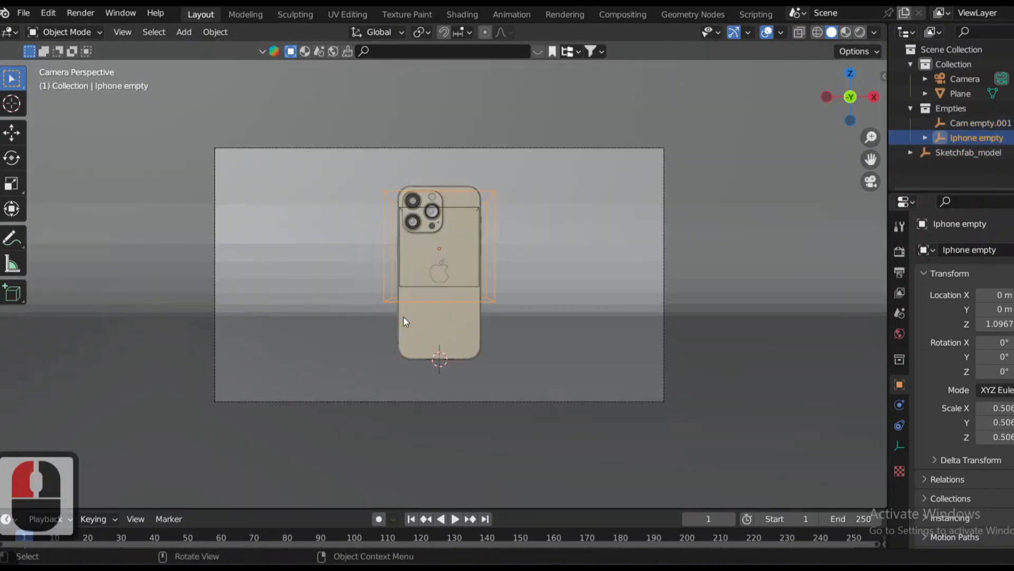
scroll(394, 294, down, 2)
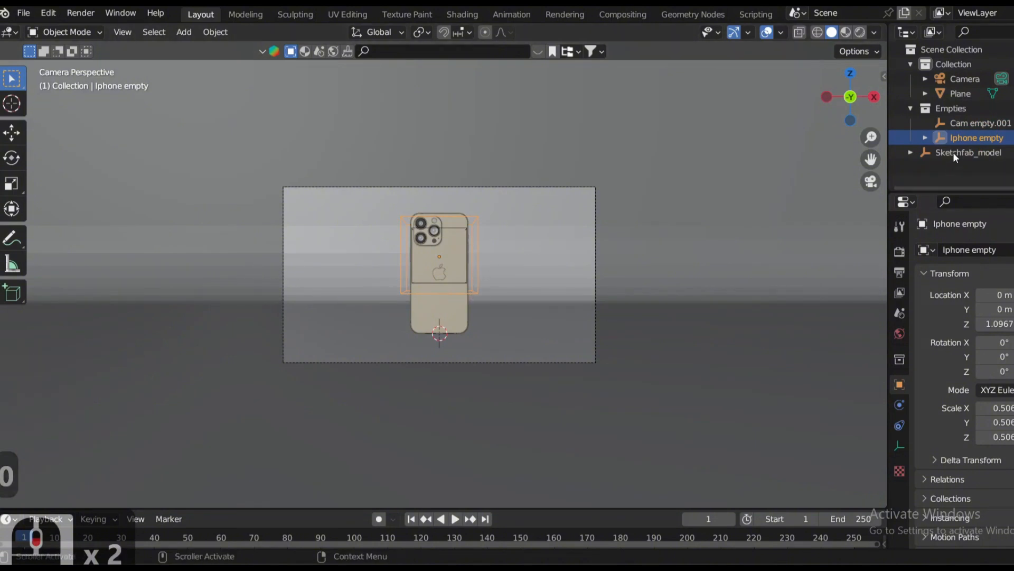
click(977, 136)
key(s)
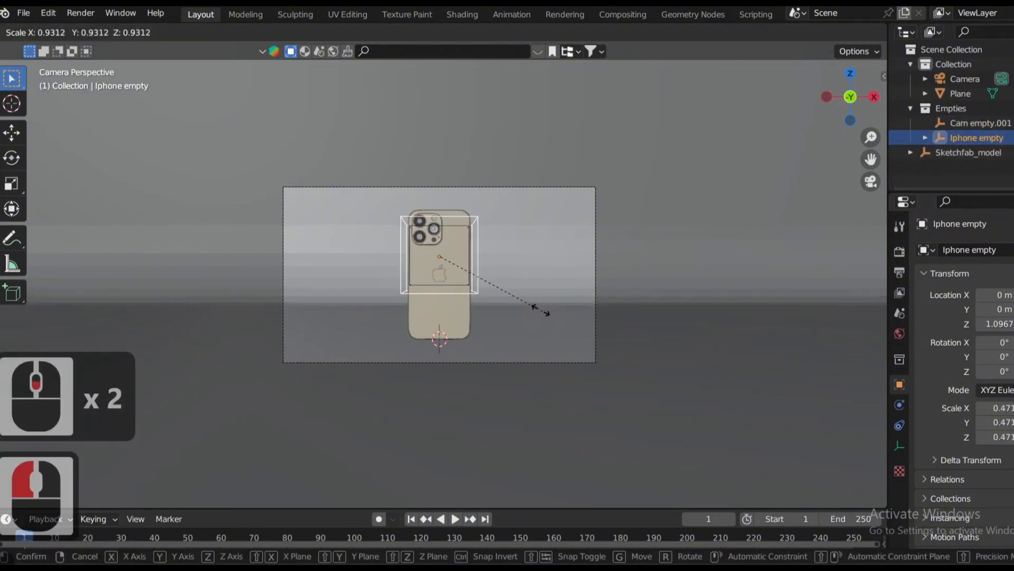
click(563, 285)
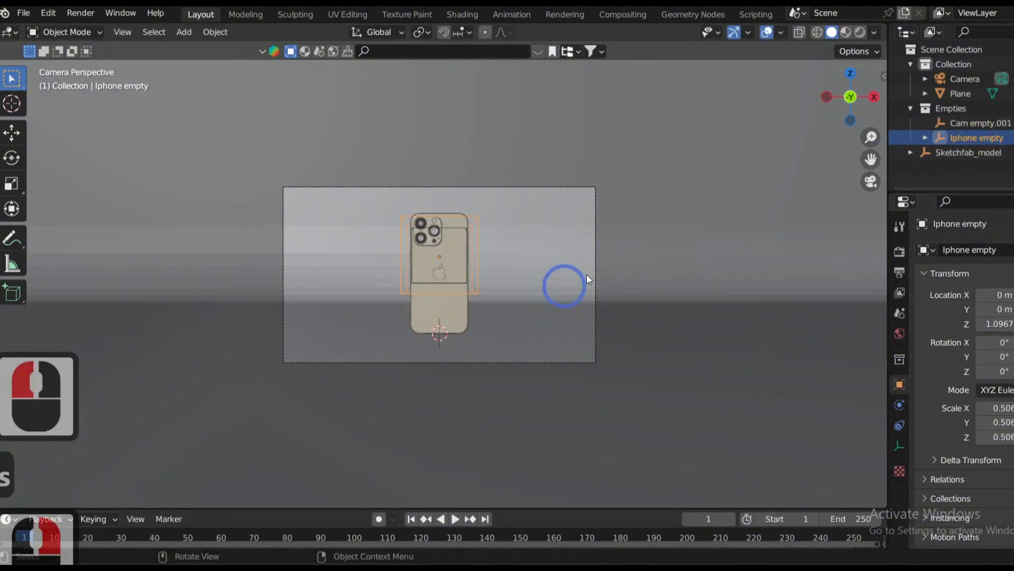
click(971, 127)
key(s)
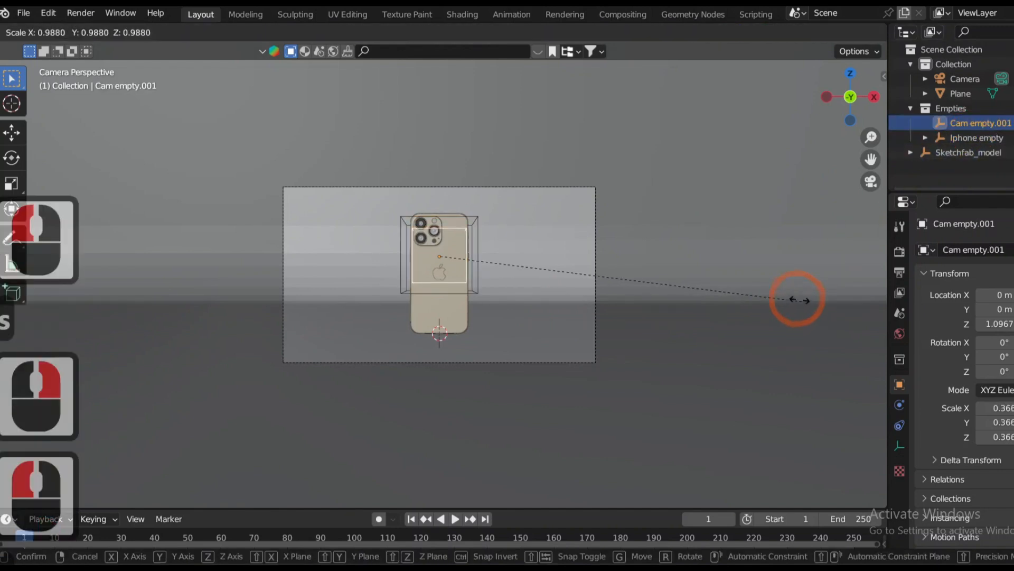
click(766, 294)
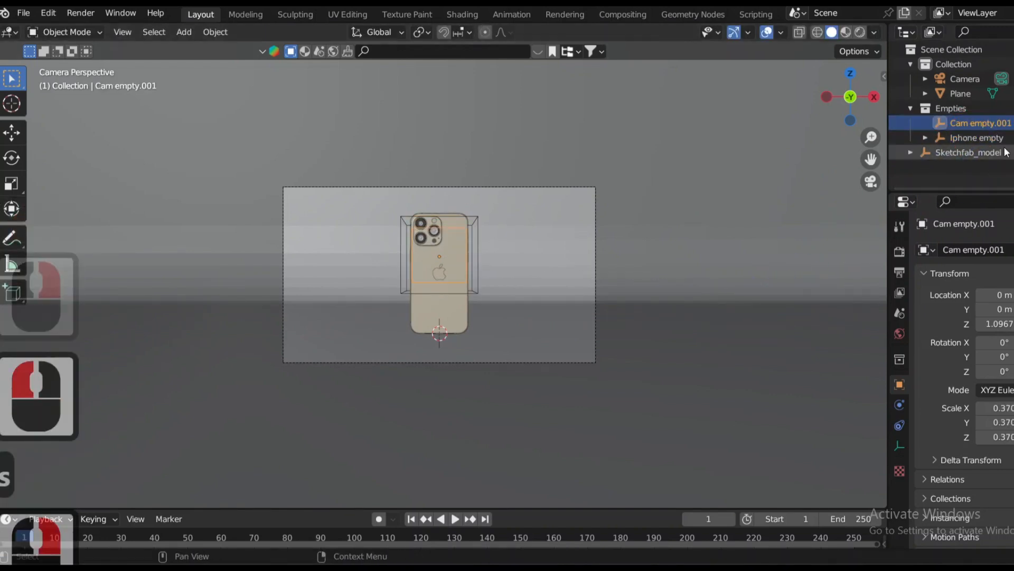
Rename the larger empty that controls the camera from "Iphone empty" to "Camera"
click(985, 139)
middle_drag(525, 249, 385, 285)
click(975, 137)
click(975, 137)
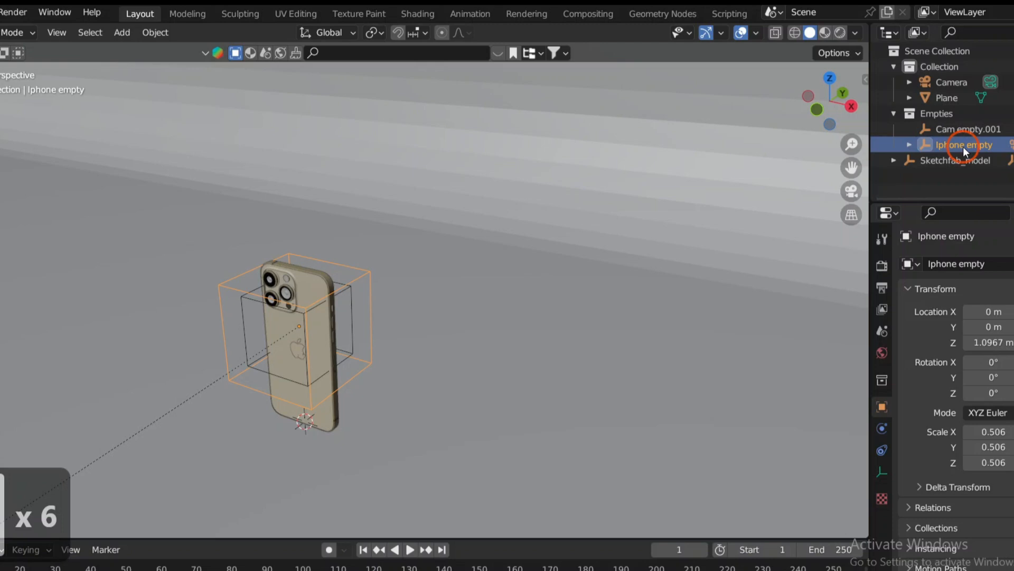
double_click(962, 147)
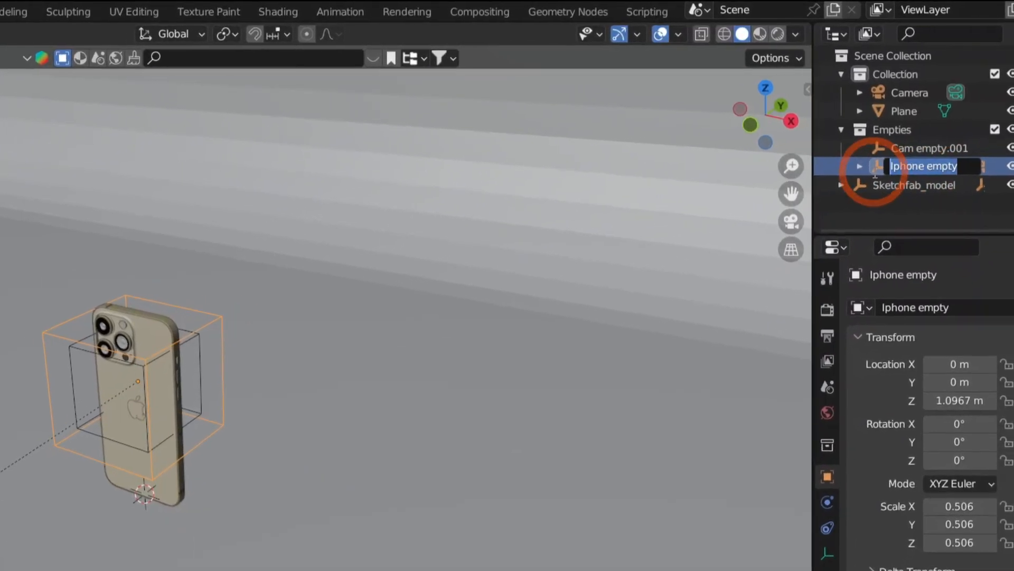
key(ctrl+a)
text(Camera)
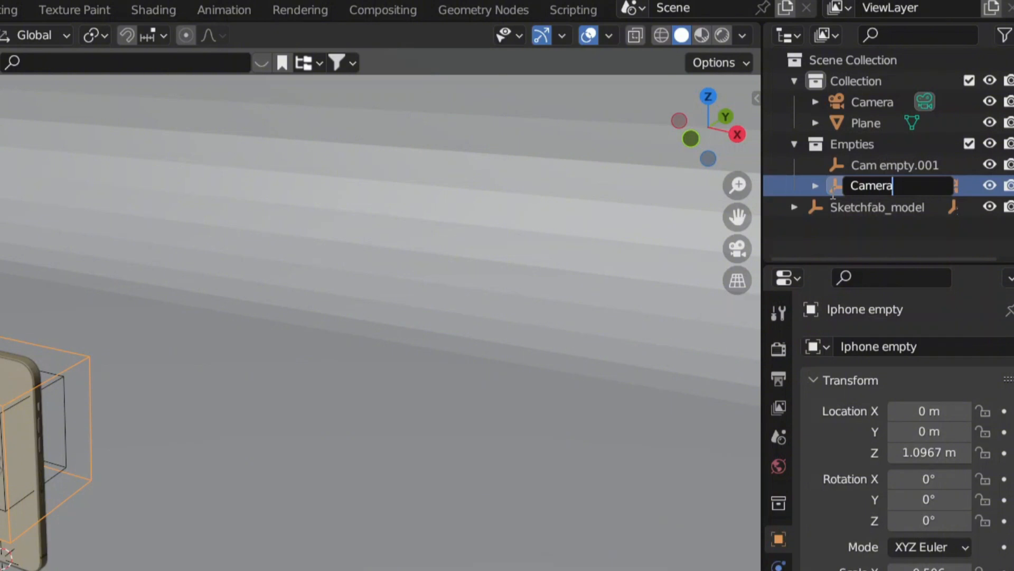
key(Return)
Rename the smaller empty "Cam empty.001" as "iPHONE"
click(894, 164)
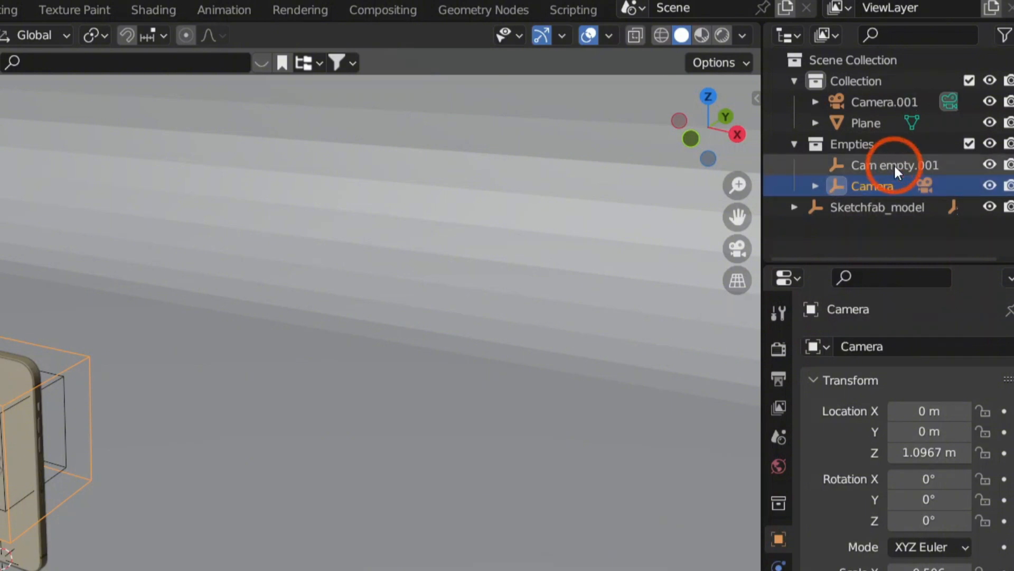
double_click(895, 168)
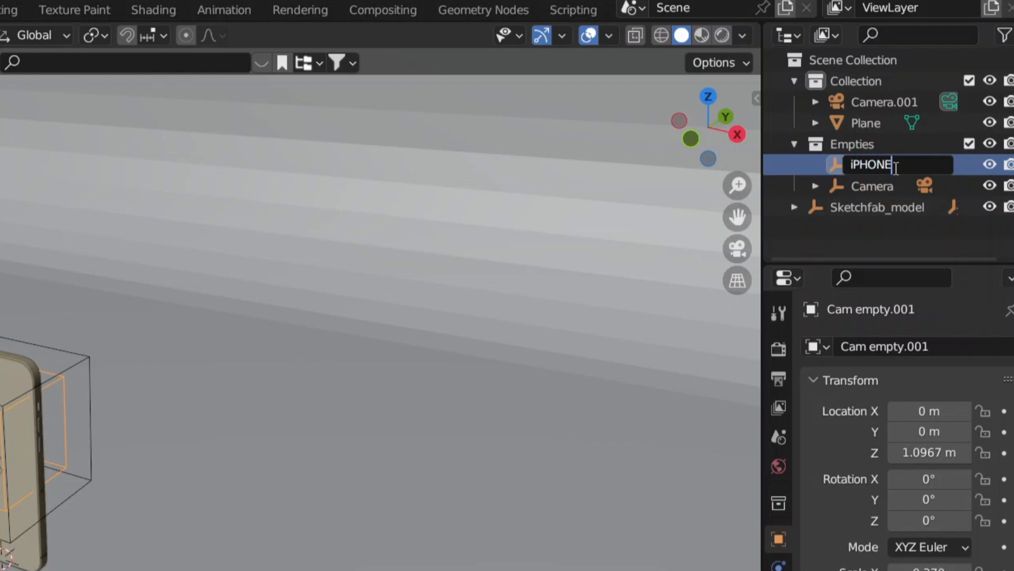
text(iPHONE)
key(Return)
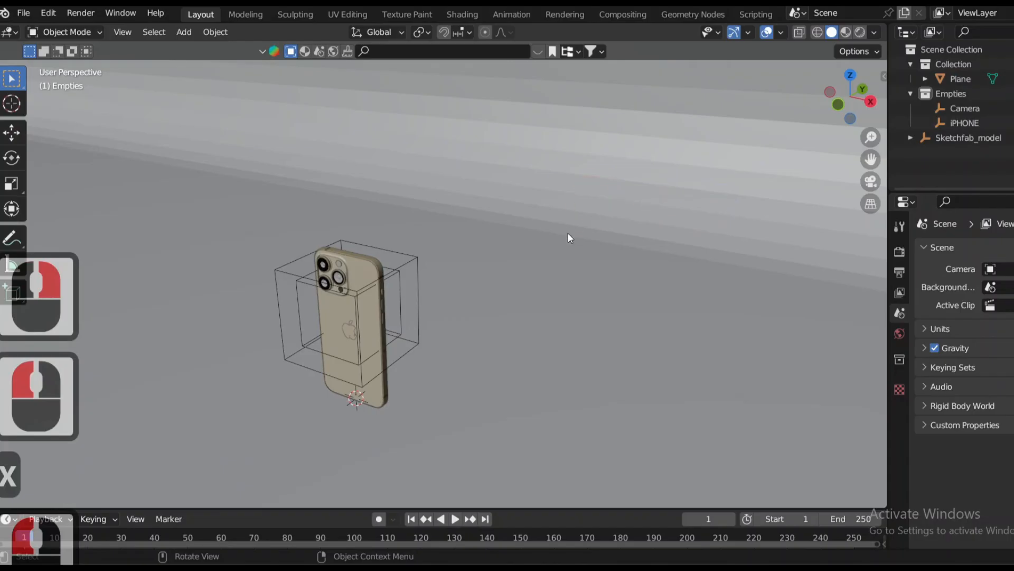
Undo the deletion of the camera object
scroll(528, 275, down, 14)
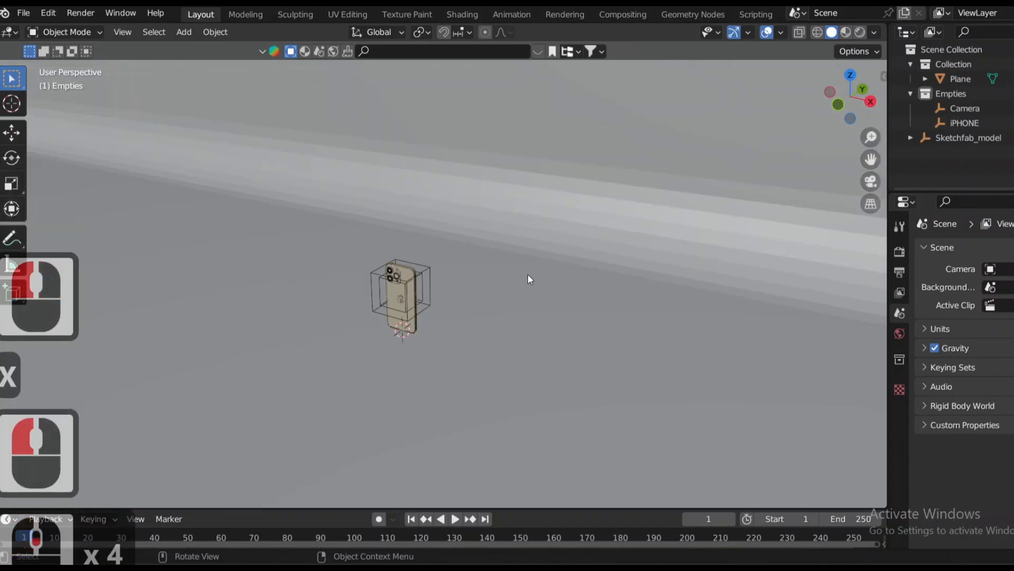
scroll(448, 298, up, 5)
key(ctrl+z)
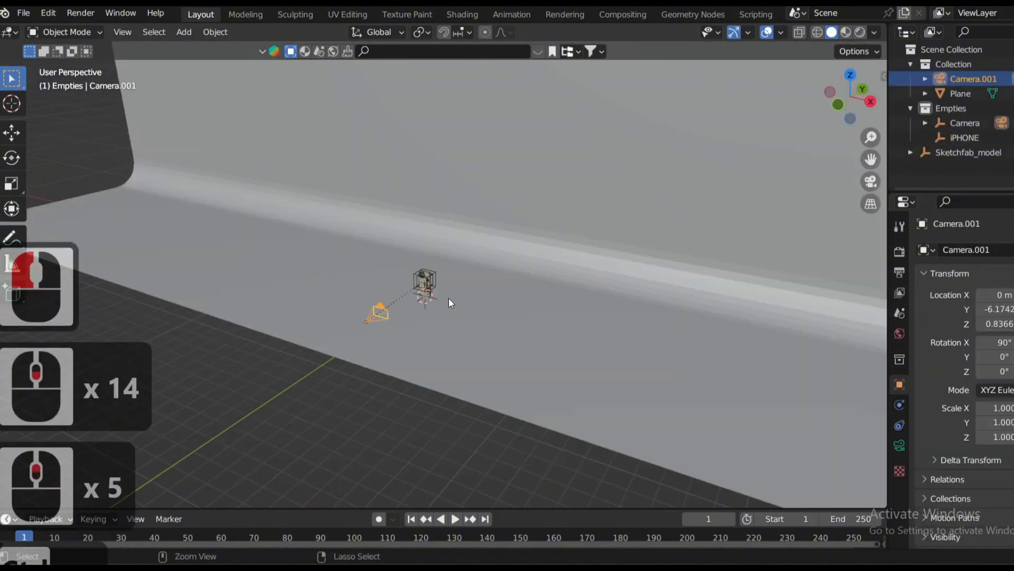
scroll(449, 297, up, 5)
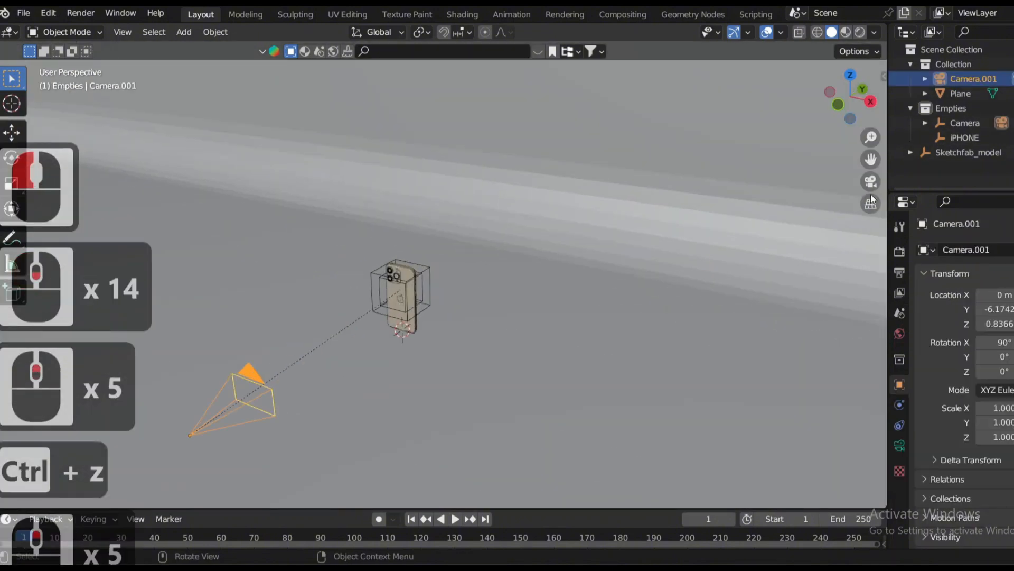
Parent the Sketchfab_model phone to the iPHONE empty
click(966, 122)
click(966, 152)
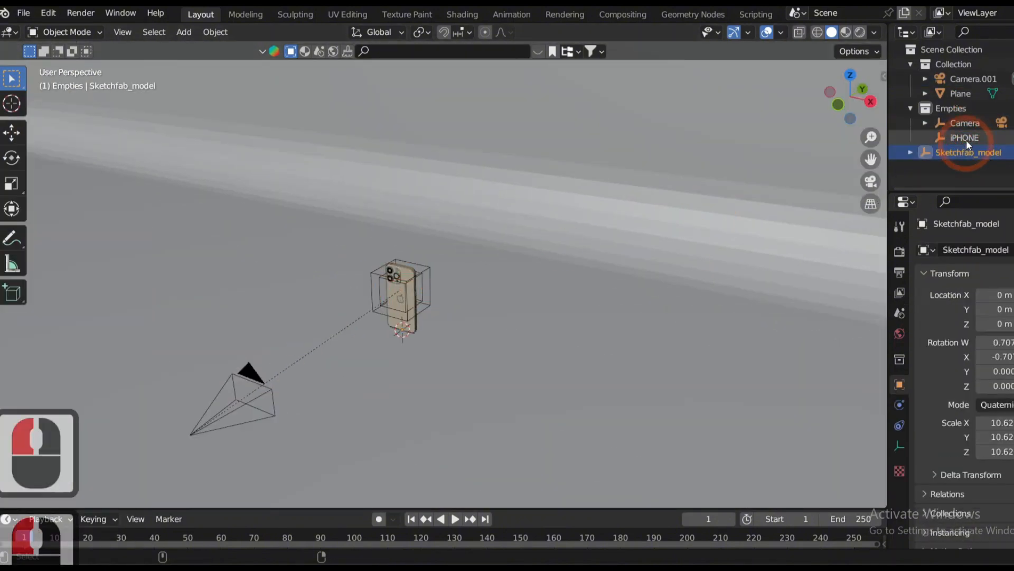
ctrl+click(964, 138)
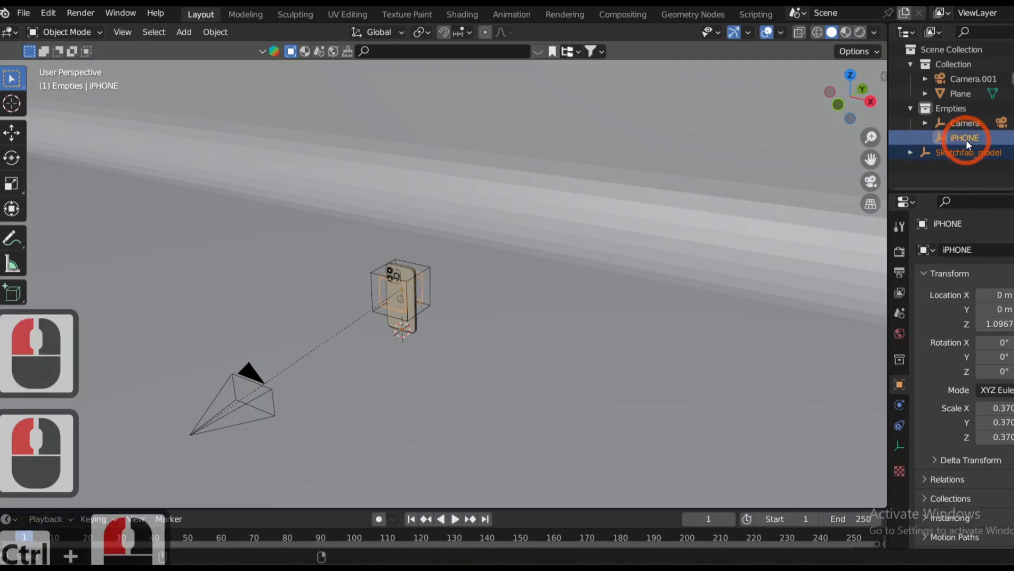
key(ctrl+p)
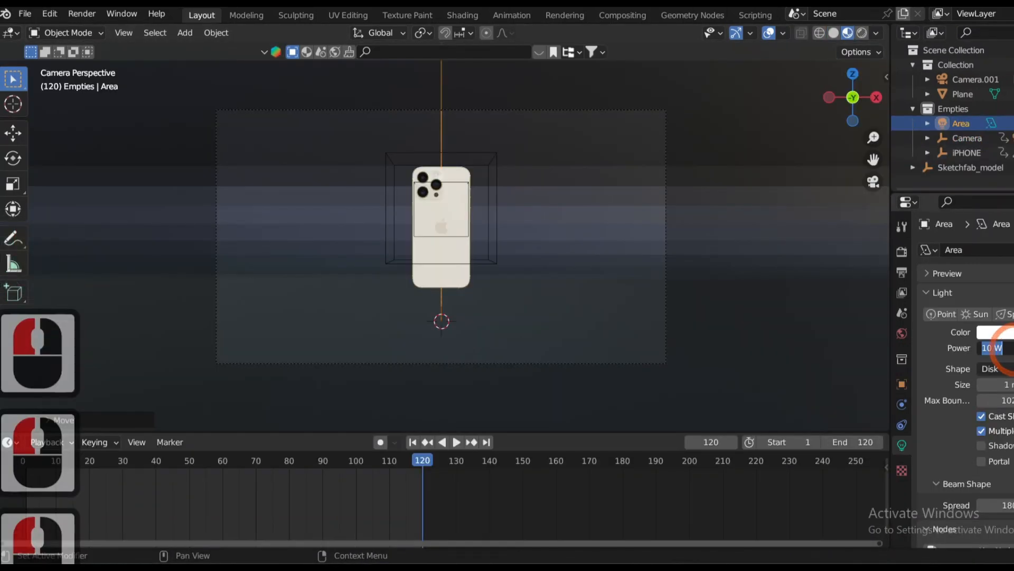
Set the area light's power to 2000 W and switch the viewport to Rendered shading
text(2)
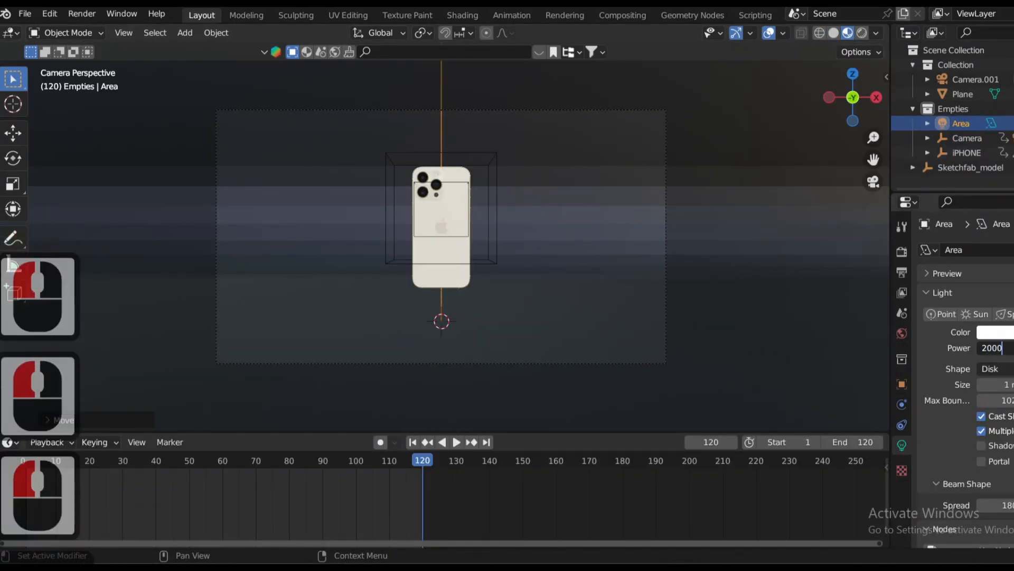
text(000)
key(Return)
key(z)
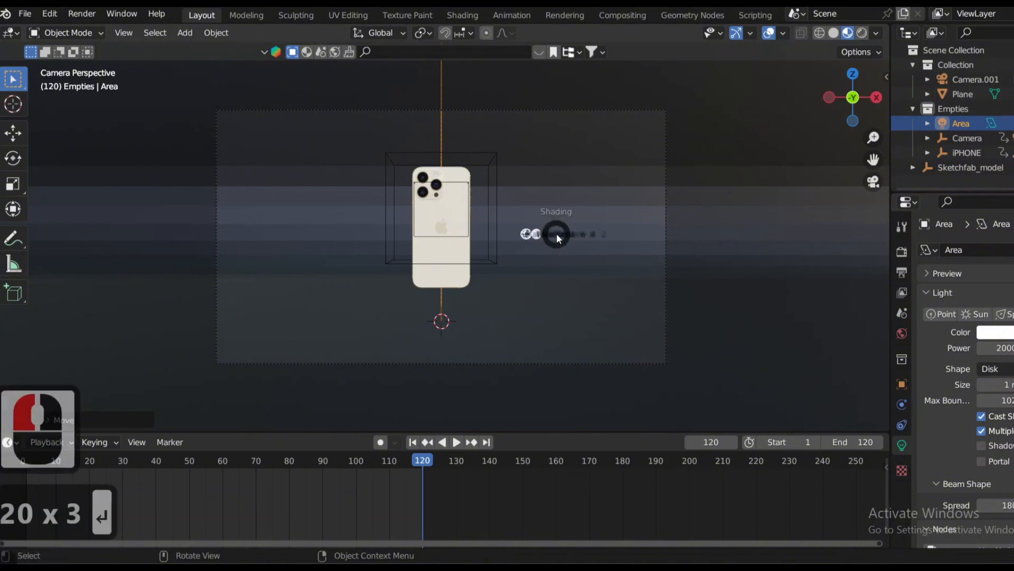
click(560, 149)
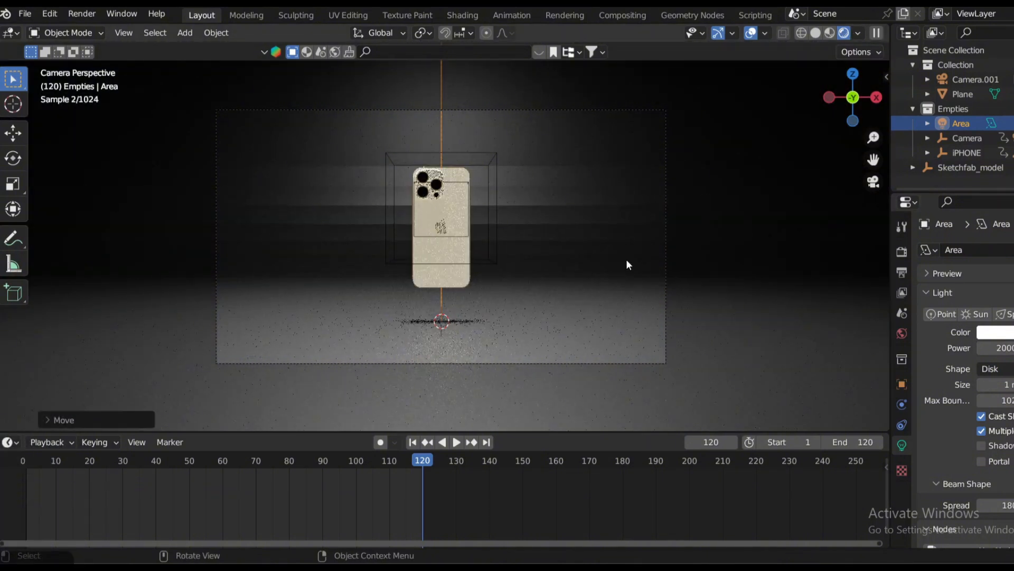
In front view, duplicate the overhead area light along positive X and rotate the copy to aim at the phone
key(KP_1)
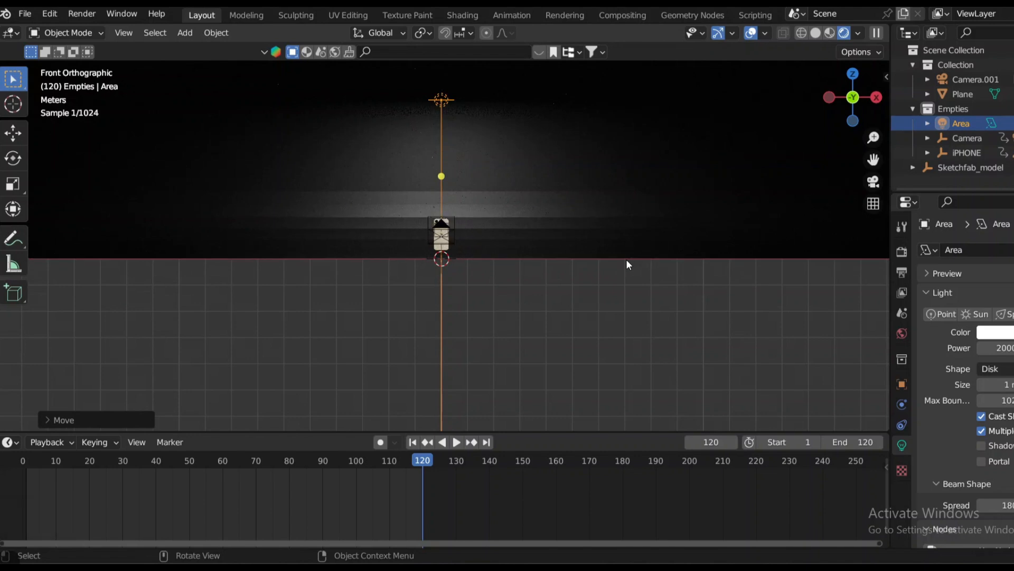
key(shift+d)
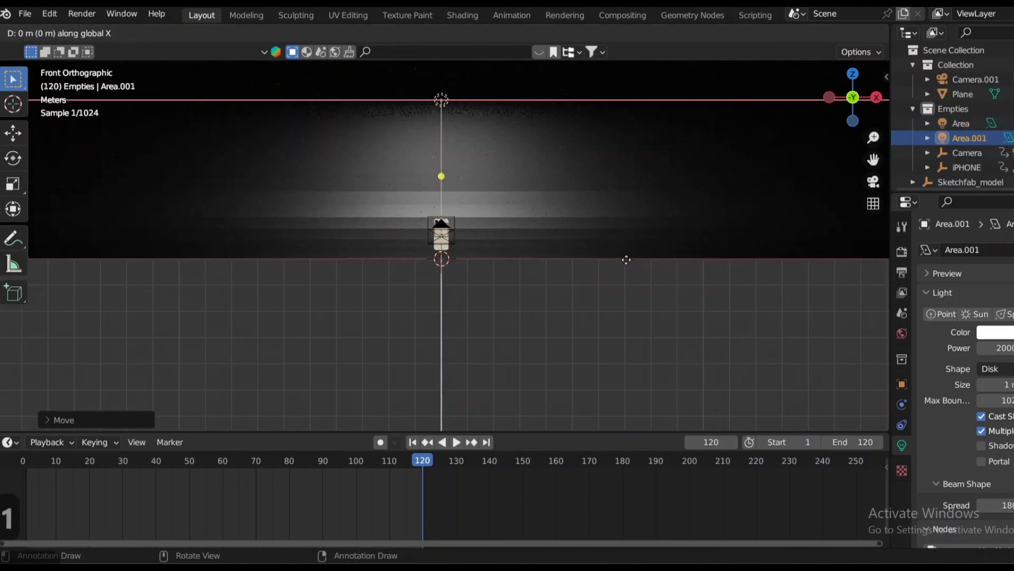
click(641, 379)
key(r)
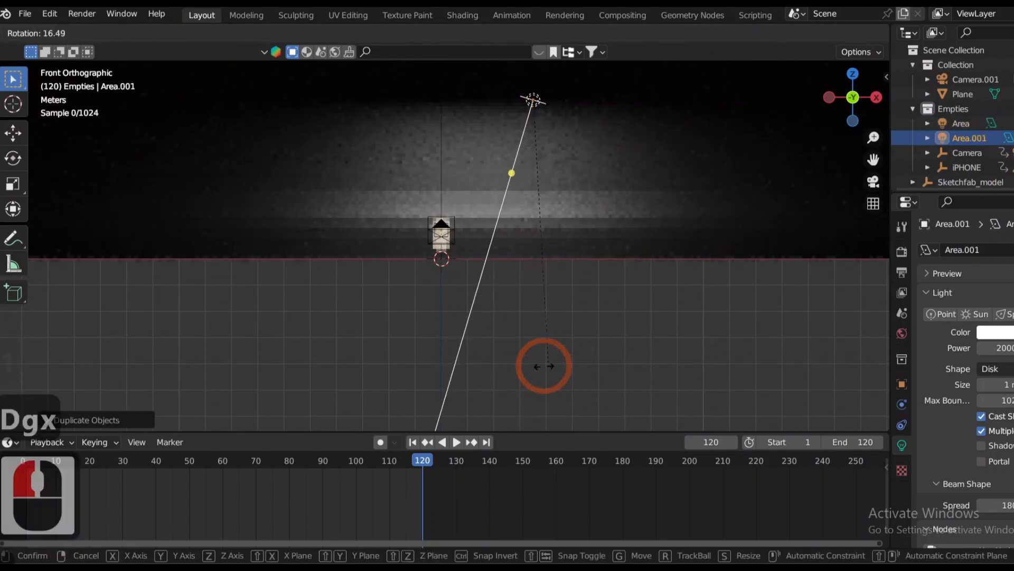
click(480, 336)
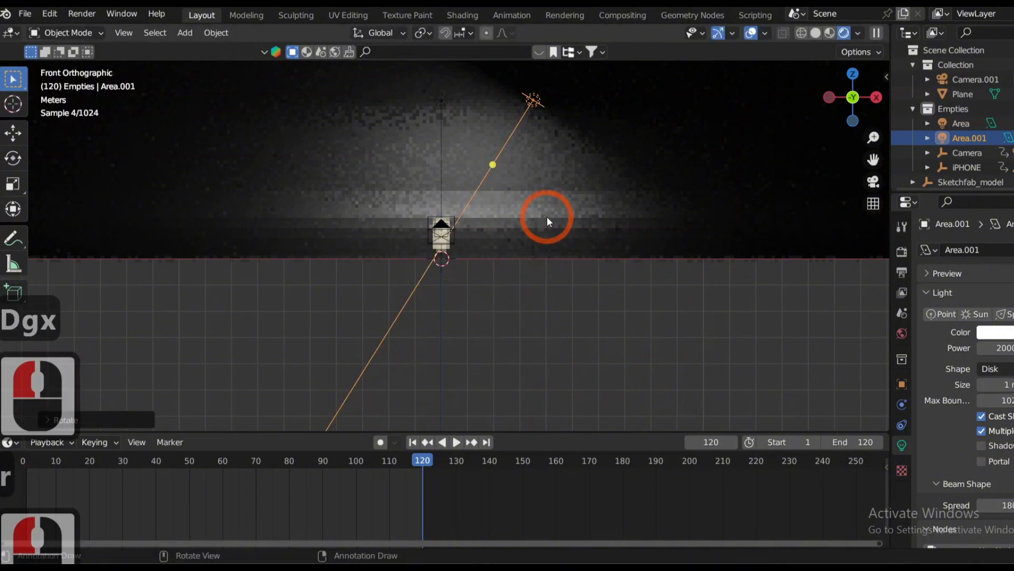
Duplicate the tilted side light along X to the phone's opposite side and rotate the copy to lean back toward the phone
key(shift+d)
key(x)
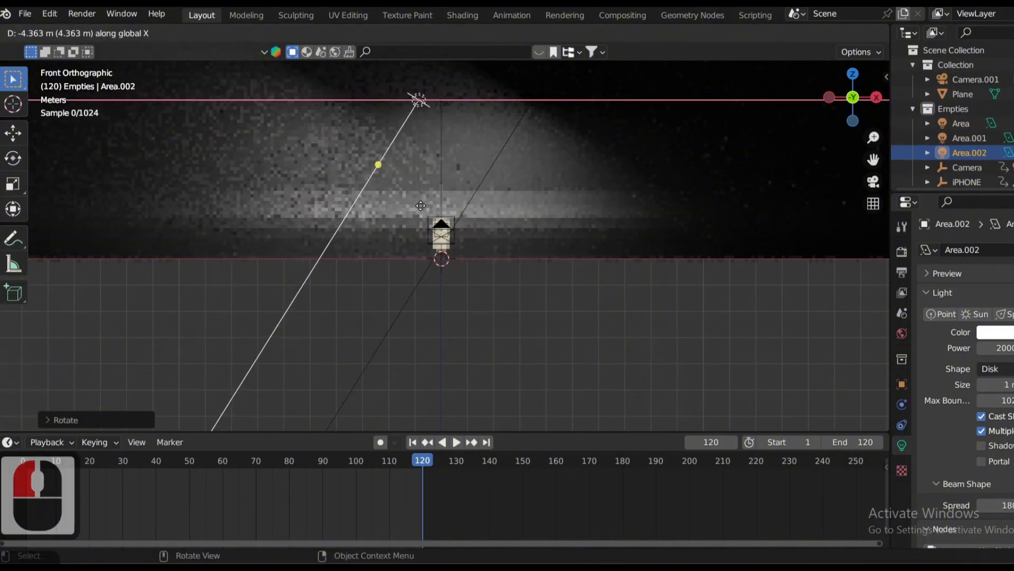
click(423, 270)
key(r)
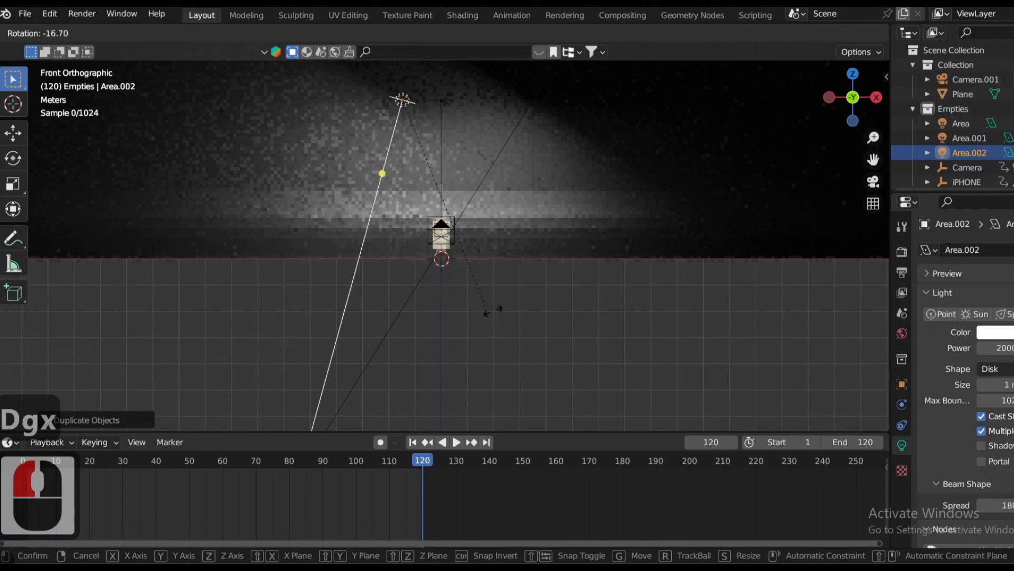
click(660, 267)
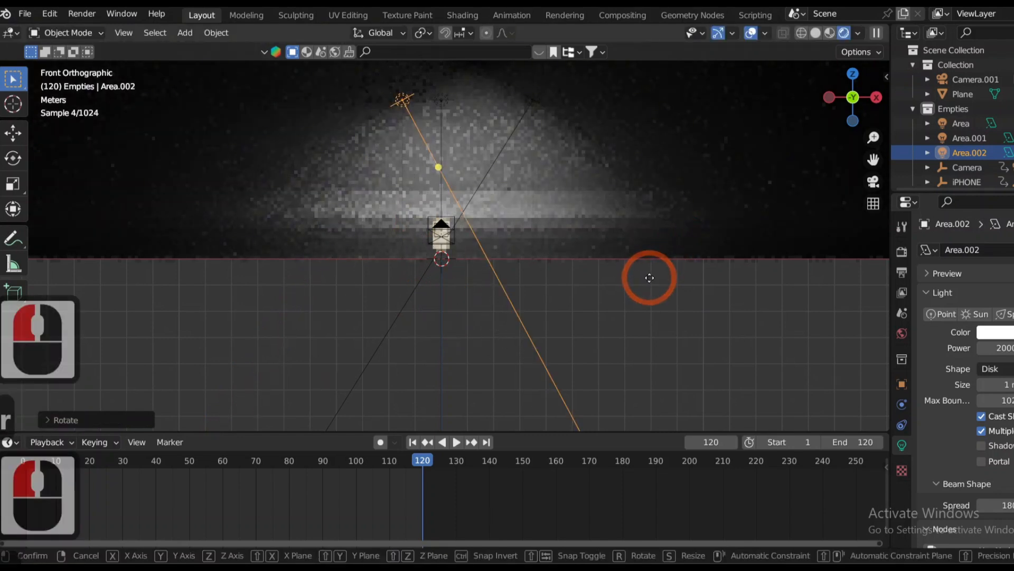
Move the second side light farther out along negative X so that its beam line meets the phone's base
key(g)
key(x)
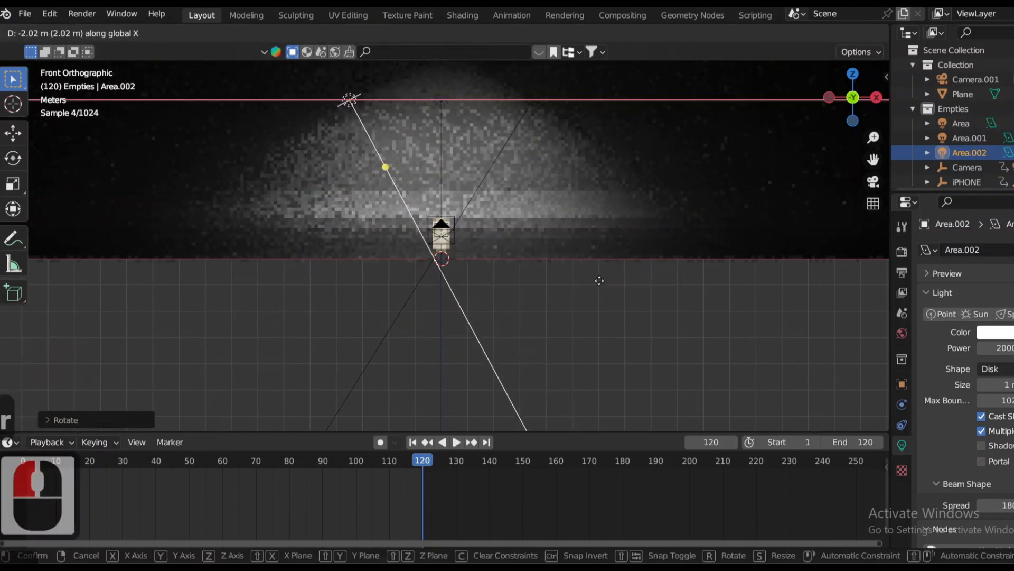
click(600, 281)
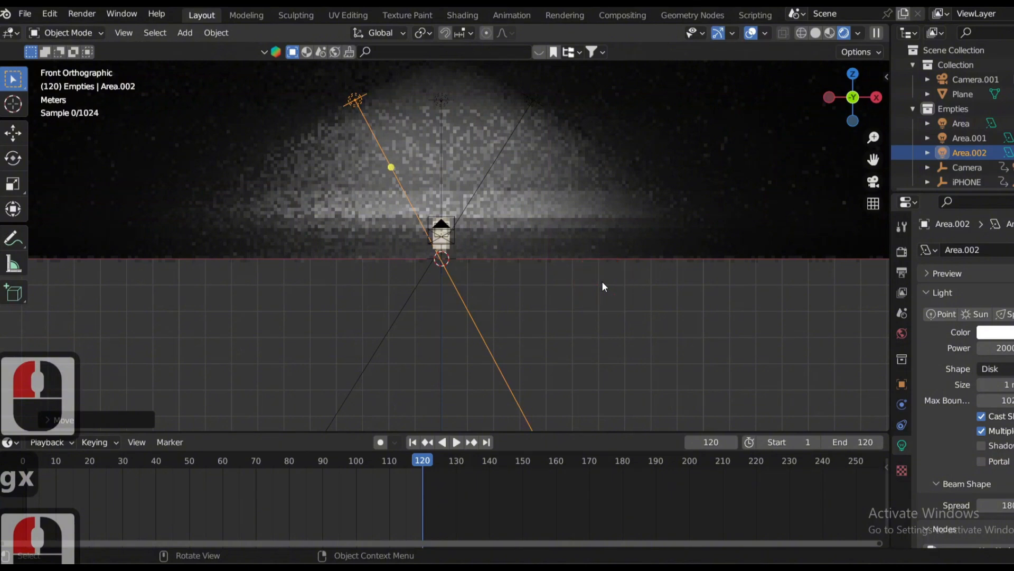
In top view, duplicate the central overhead area light and move the copy along Y toward the backdrop
key(KP_7)
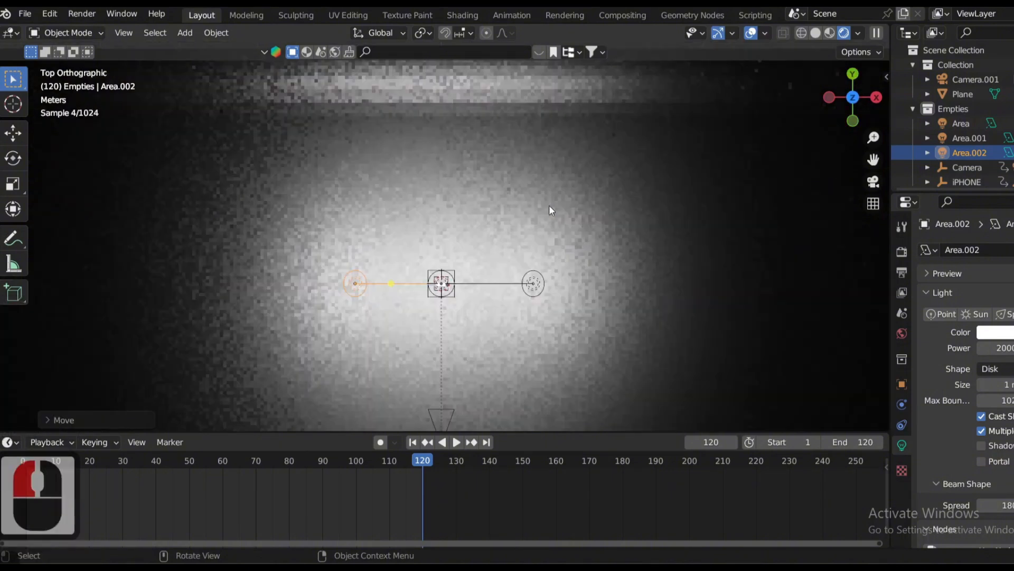
click(448, 272)
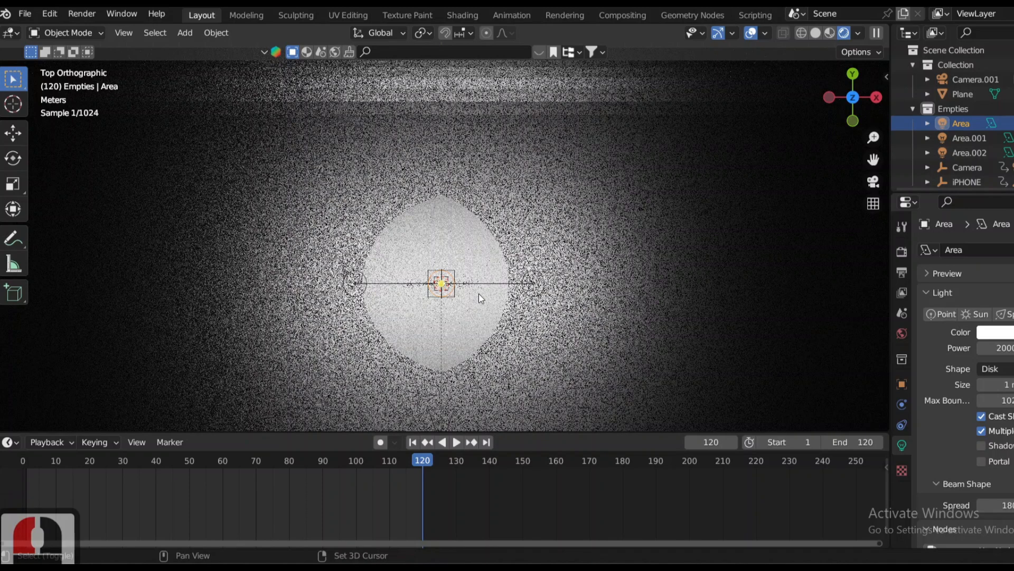
key(shift+d)
key(y)
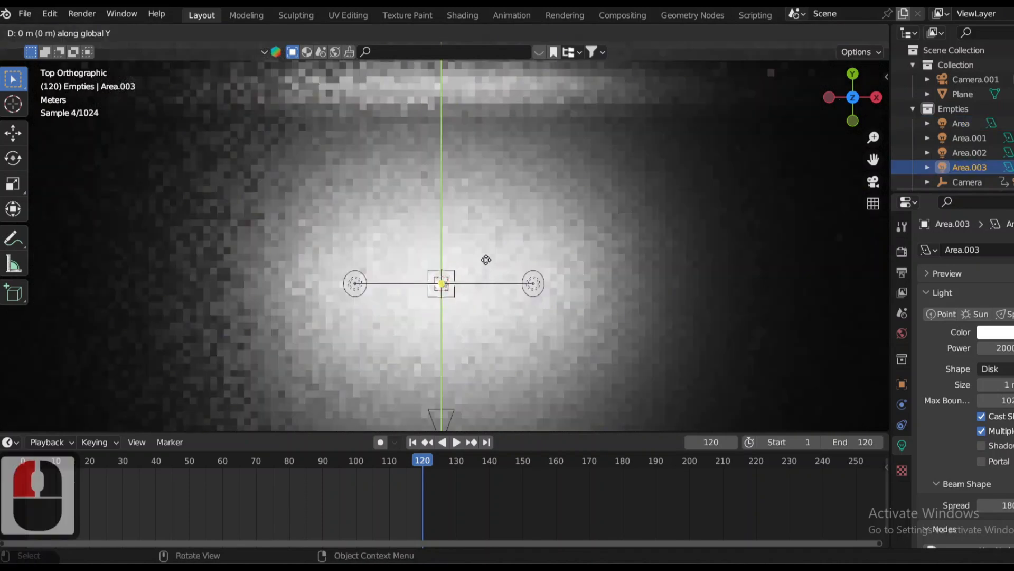
click(485, 172)
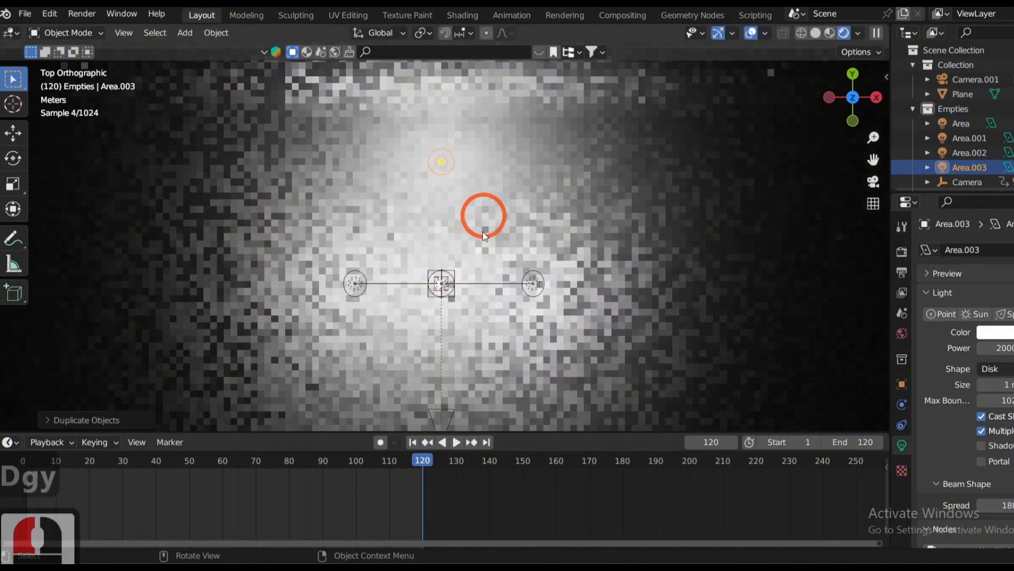
Through the camera view, set the central overhead area light's power to 1000 W, and save the file
click(449, 276)
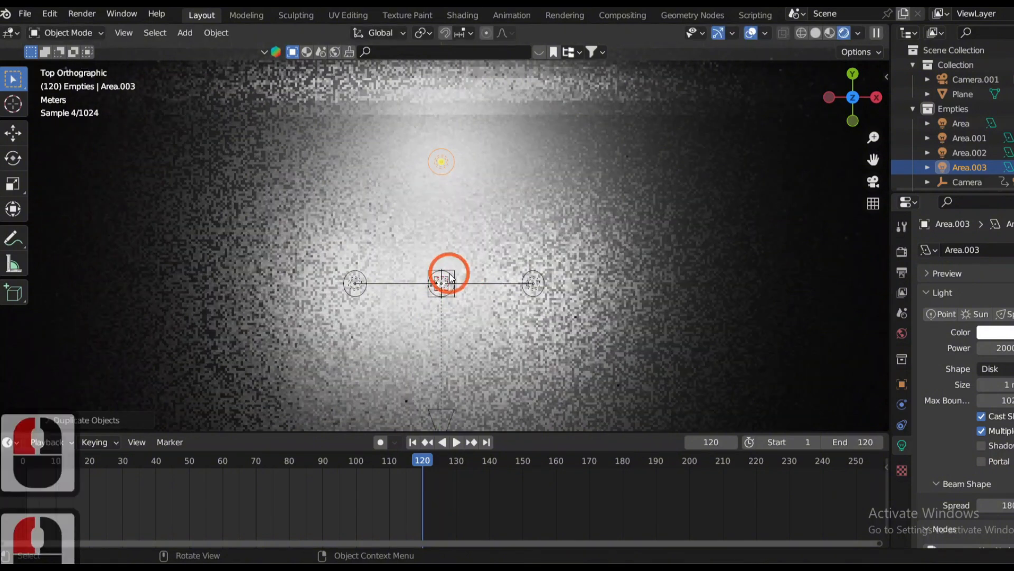
key(KP_0)
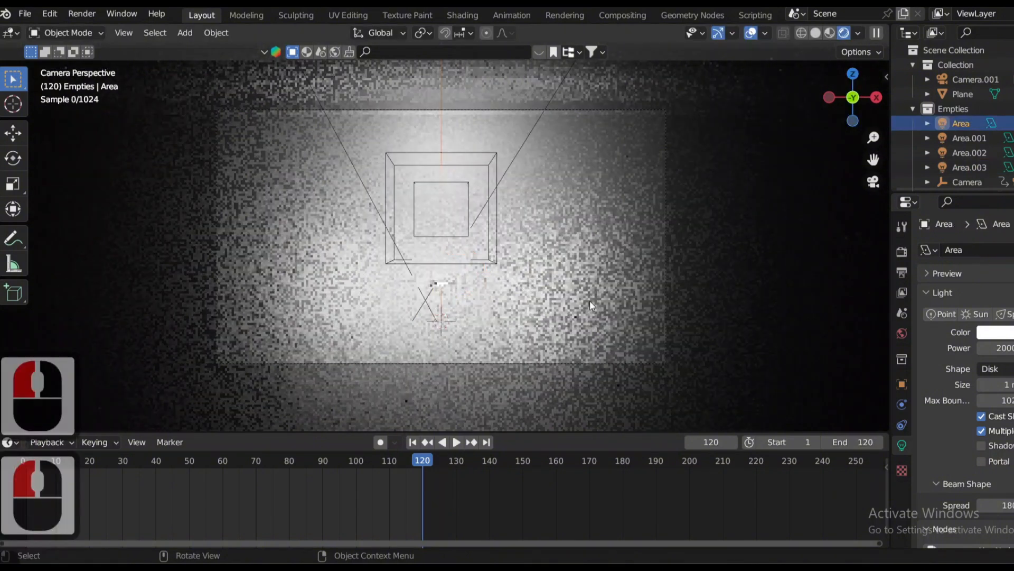
double_click(998, 348)
text(100)
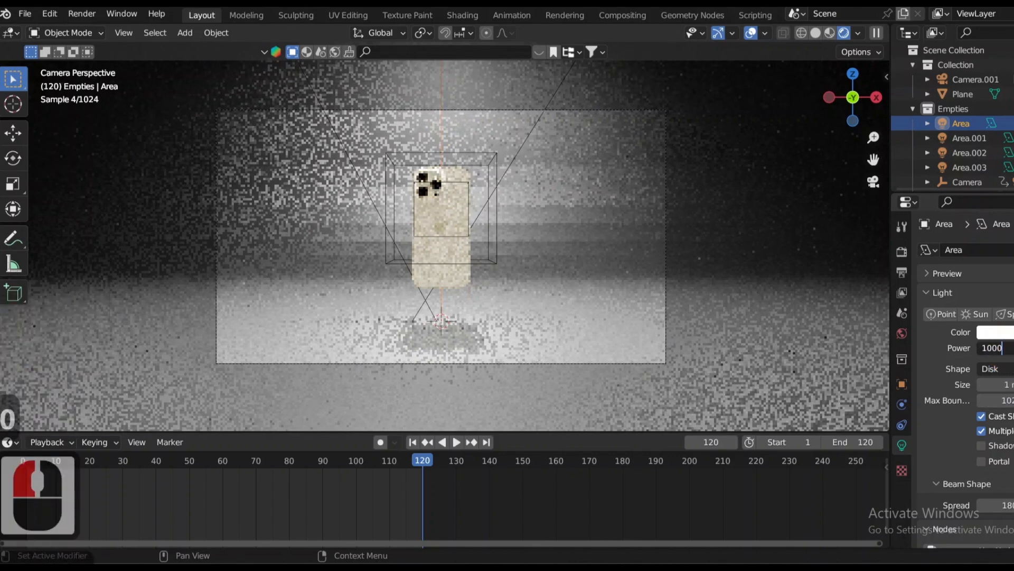
key(Return)
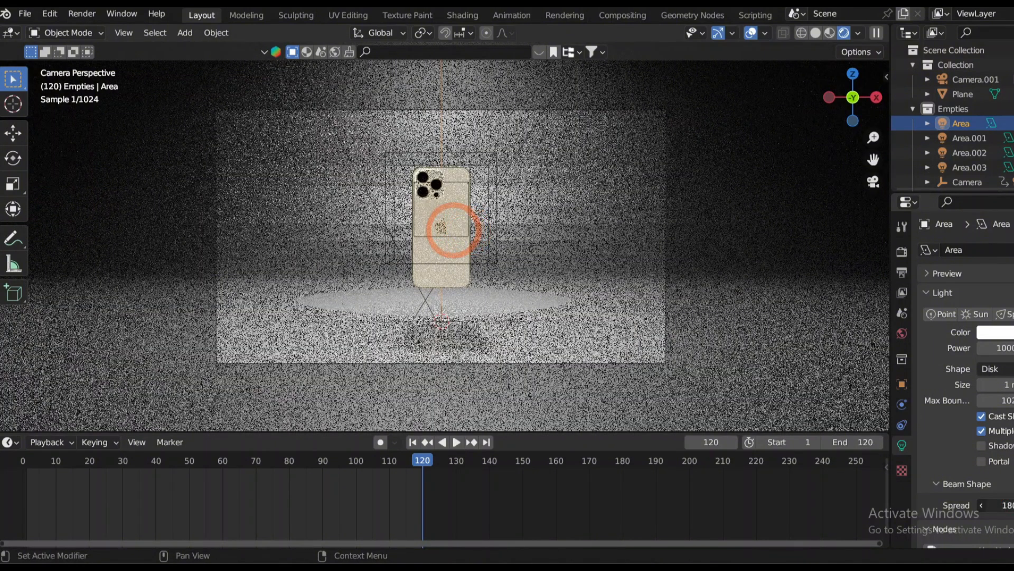
click(1011, 506)
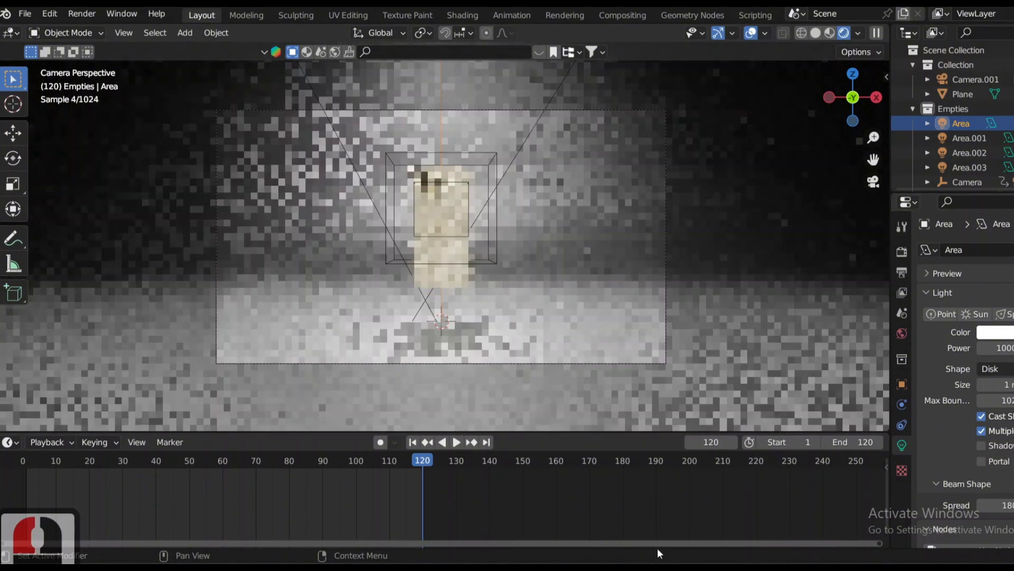
key(ctrl+s)
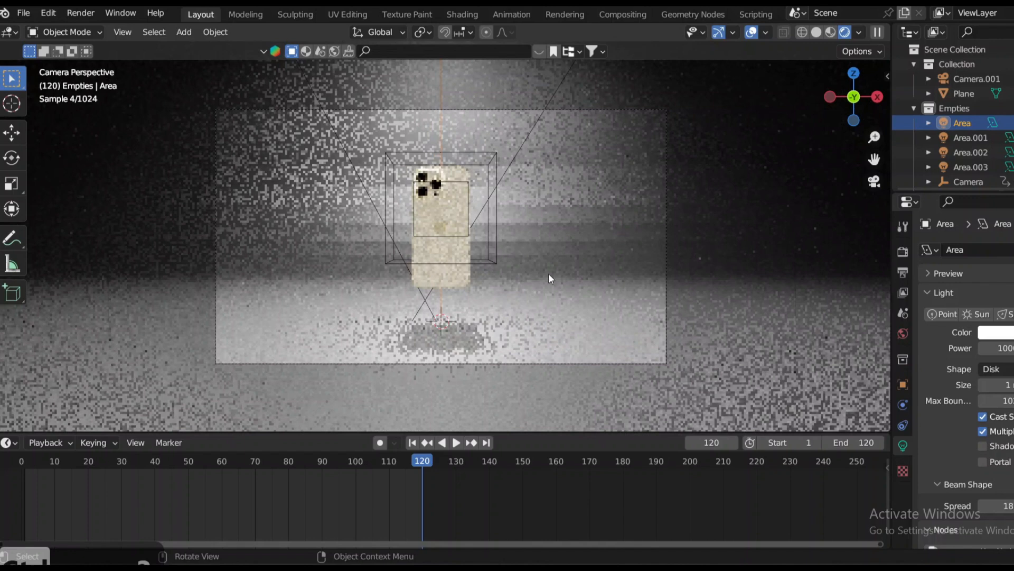
Lower the roughness and raise the metallic value of the backdrop plane's material, and save the file
click(771, 266)
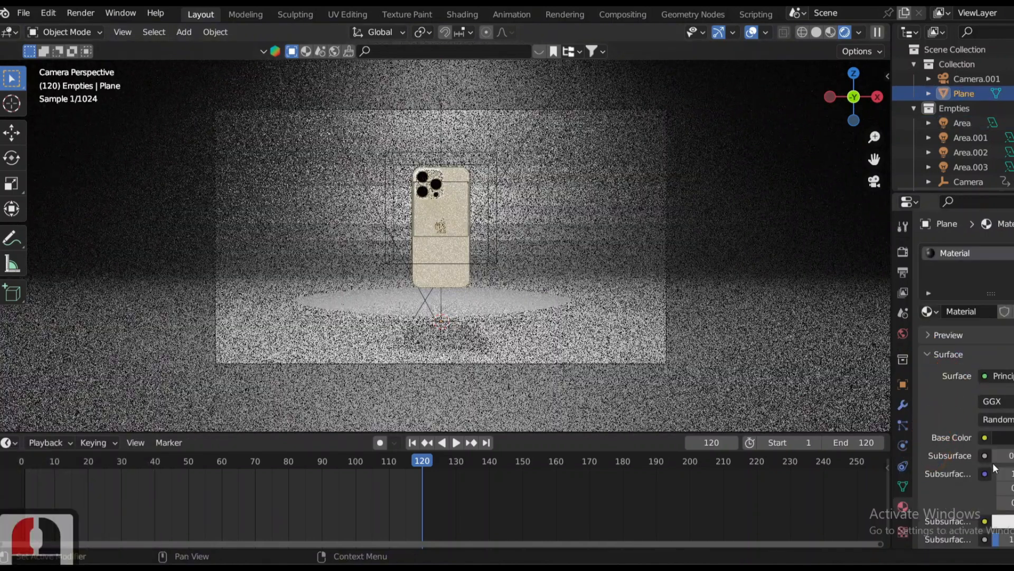
scroll(993, 461, down, 5)
scroll(1012, 464, down, 5)
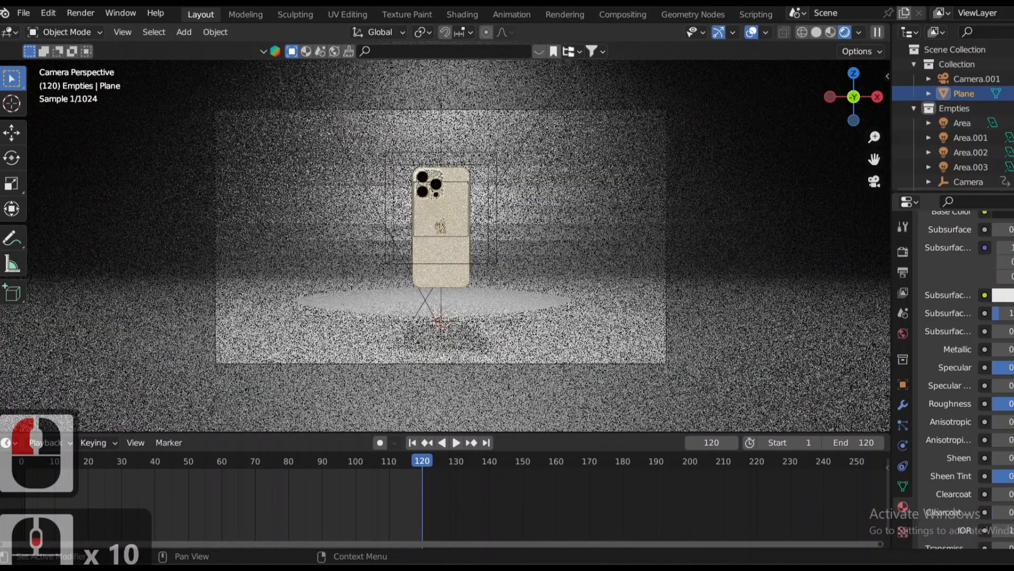
click(1010, 404)
mouse_move(1013, 406)
mouse_down()
mouse_move(993, 405)
mouse_move(1009, 404)
mouse_up()
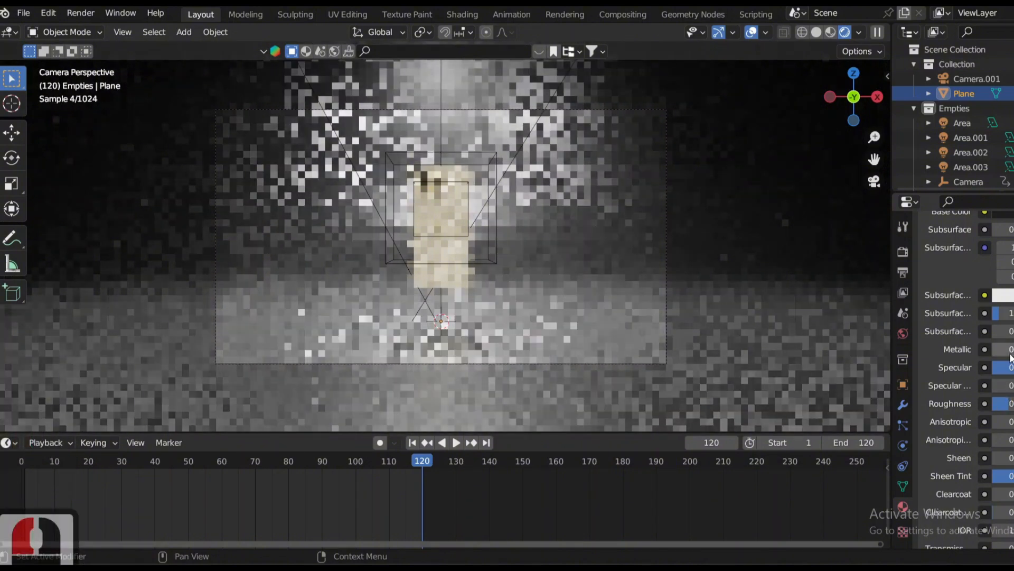
click(1001, 349)
click(487, 347)
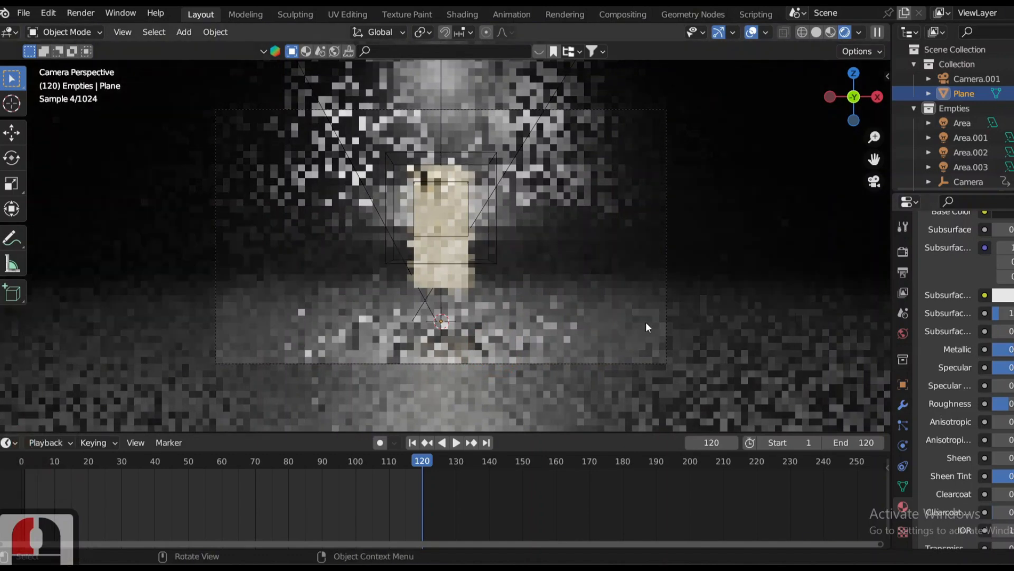
key(ctrl+s)
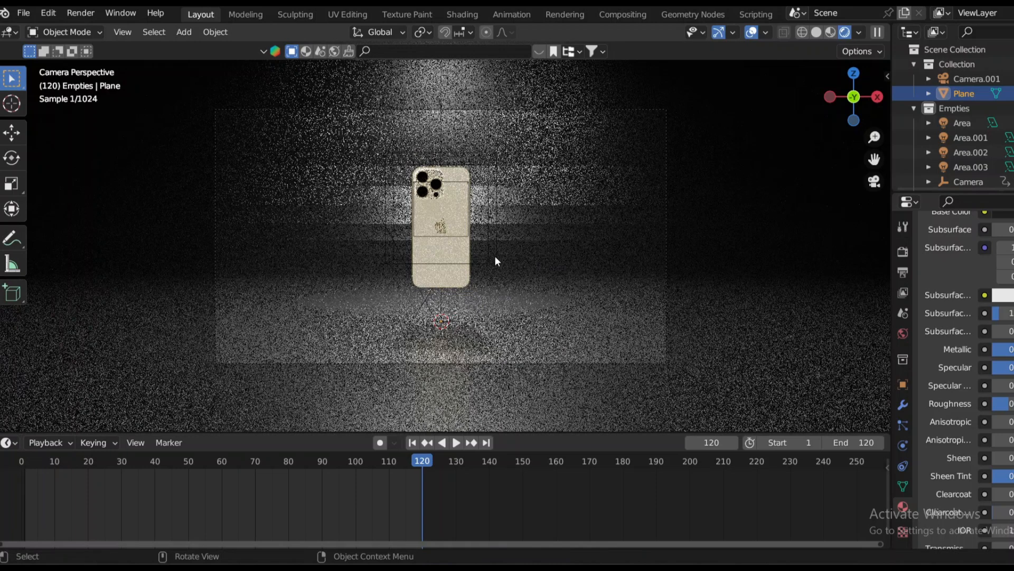
key(ctrl+s)
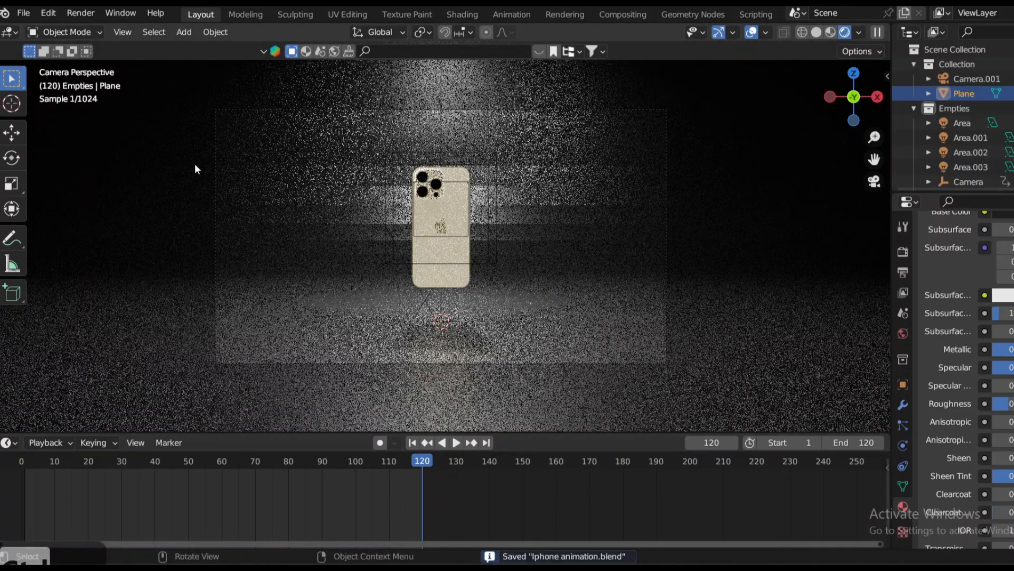
Set the render output path to the Iphone 14 project folder on drive D:
click(903, 272)
click(951, 323)
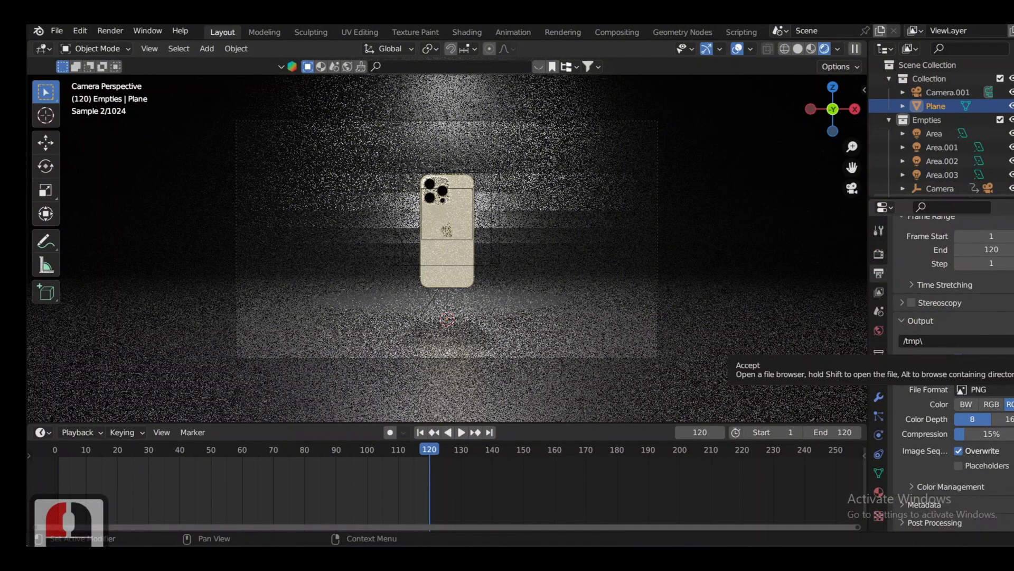
click(1001, 341)
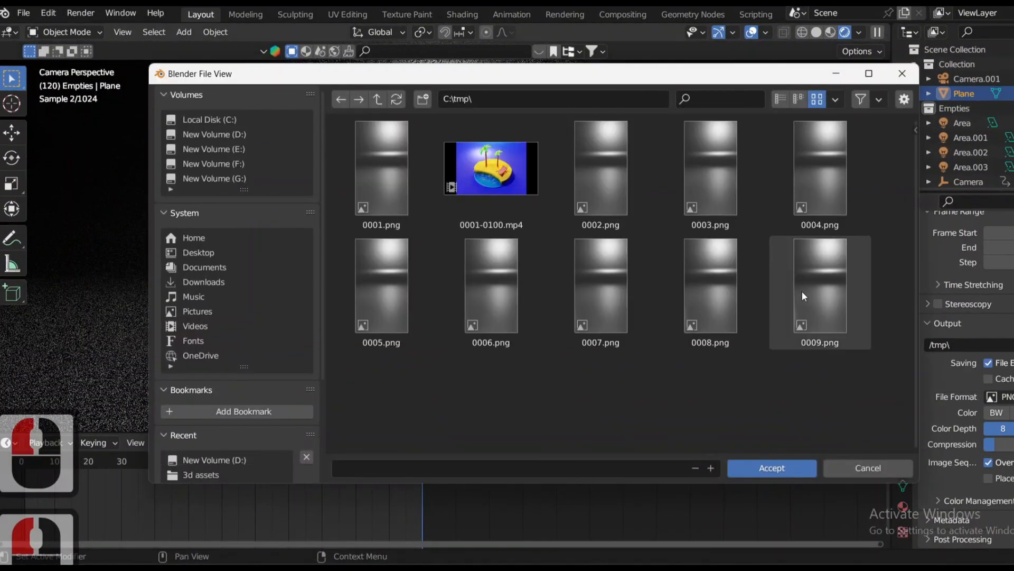
click(235, 138)
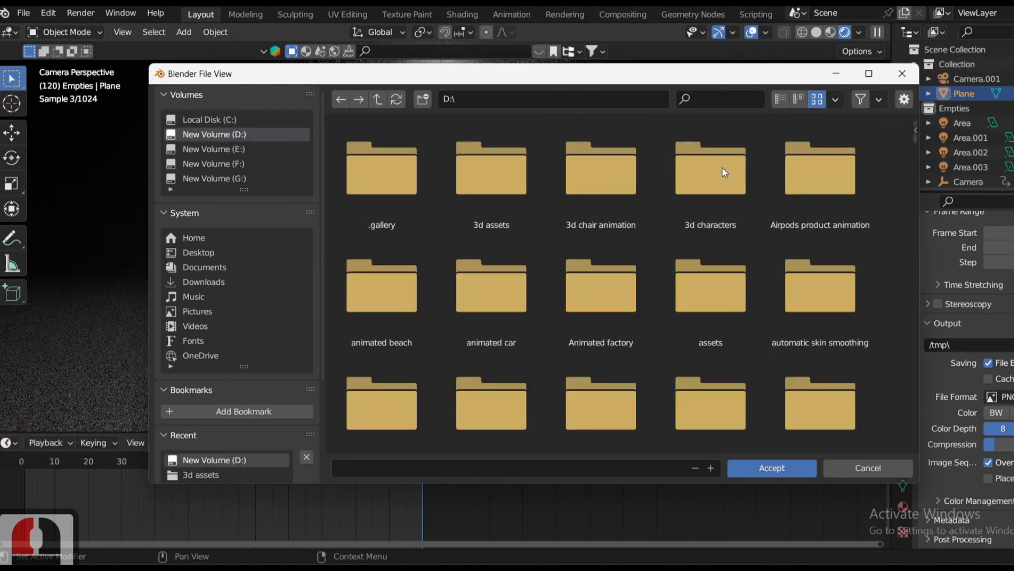
scroll(600, 275, down, 2)
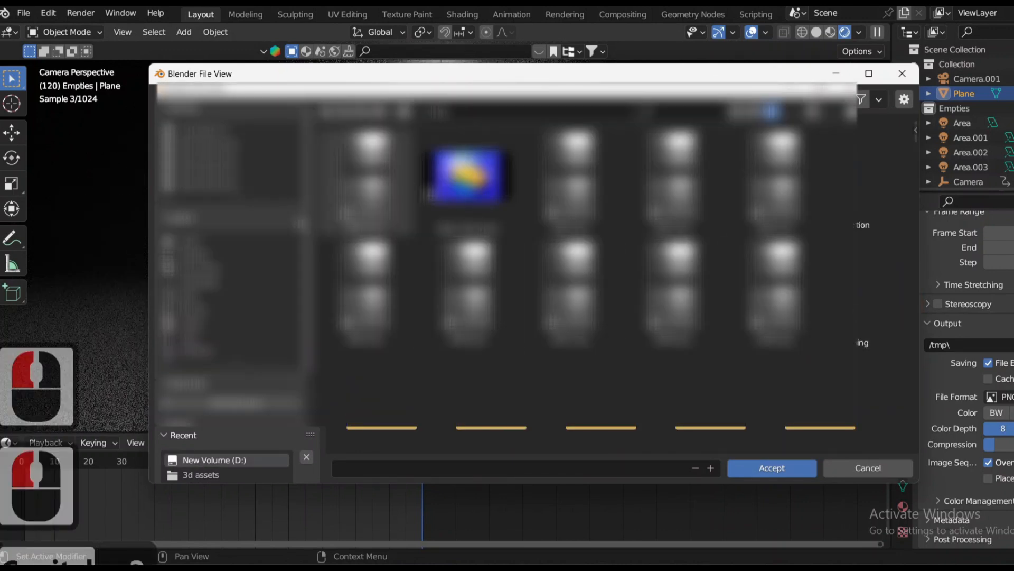
click(228, 147)
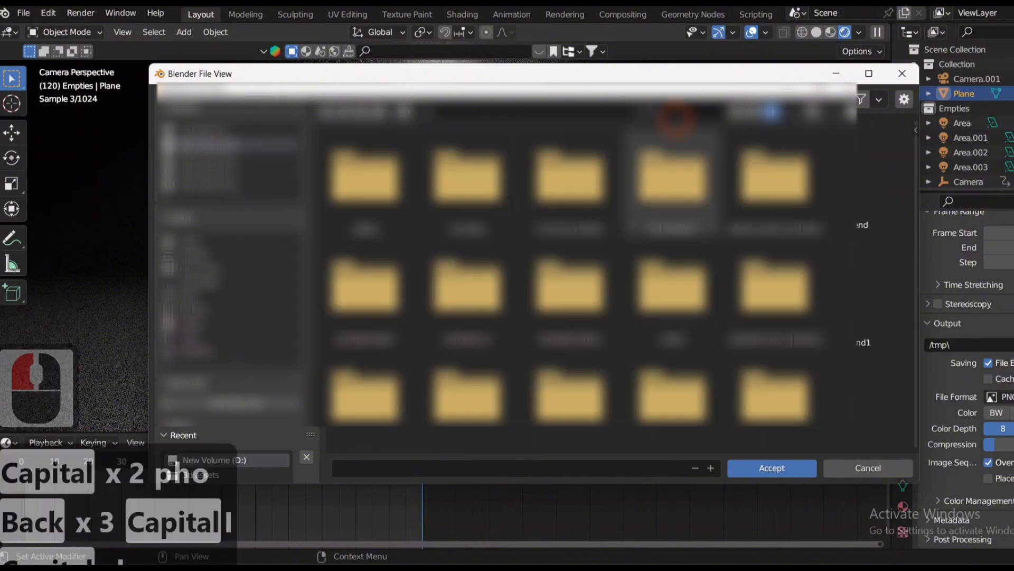
double_click(677, 120)
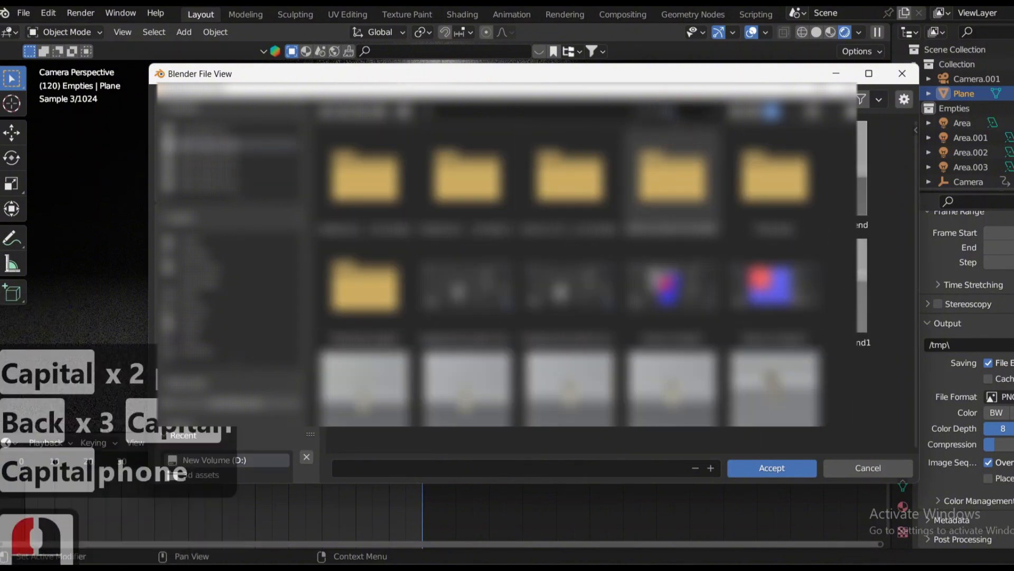
click(764, 469)
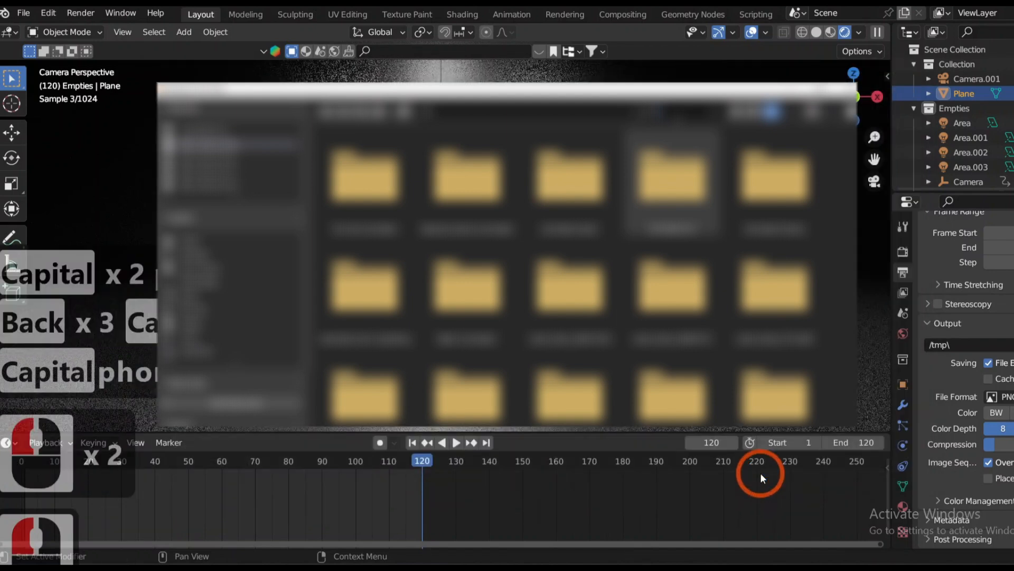
scroll(946, 416, down, 5)
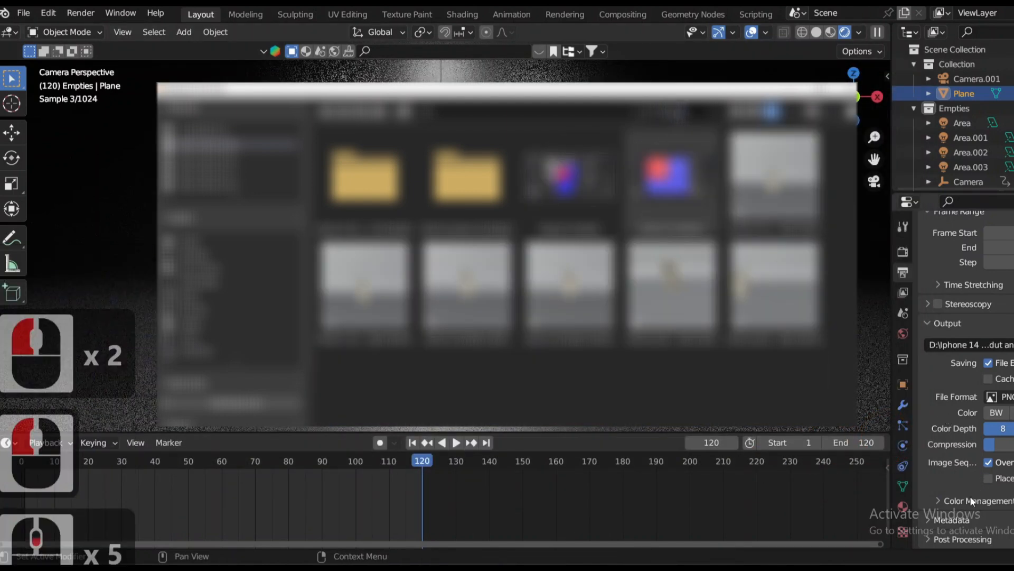
click(950, 496)
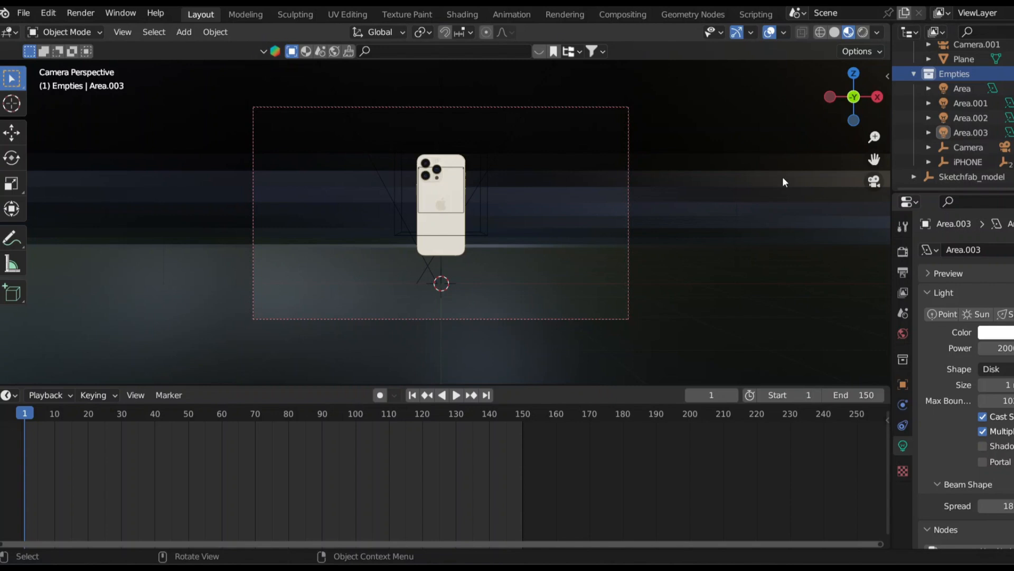
Create a collection named Lights by moving the iPHONE empty into it, and return the empty to the Empties collection
click(967, 162)
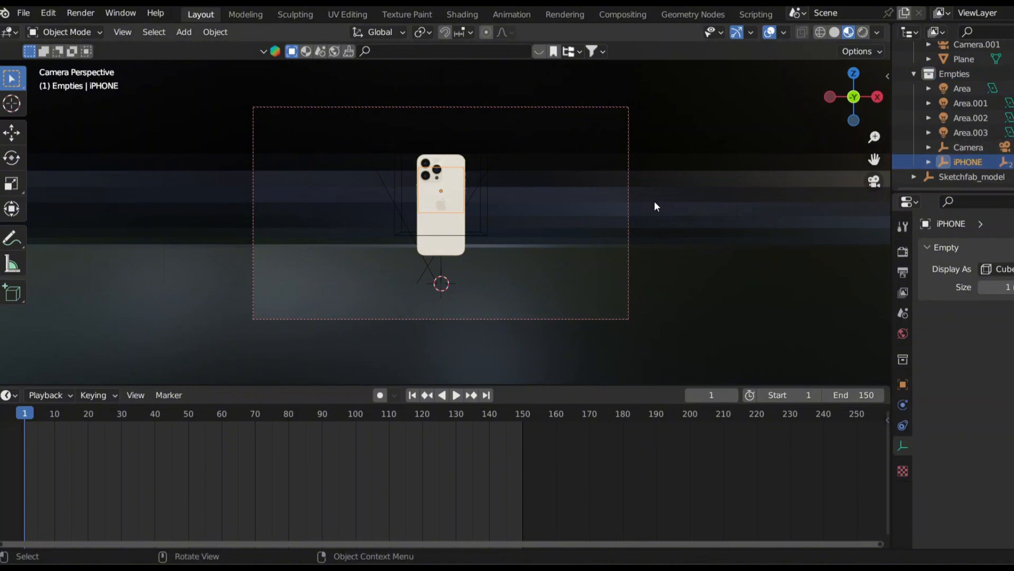
key(m)
click(743, 206)
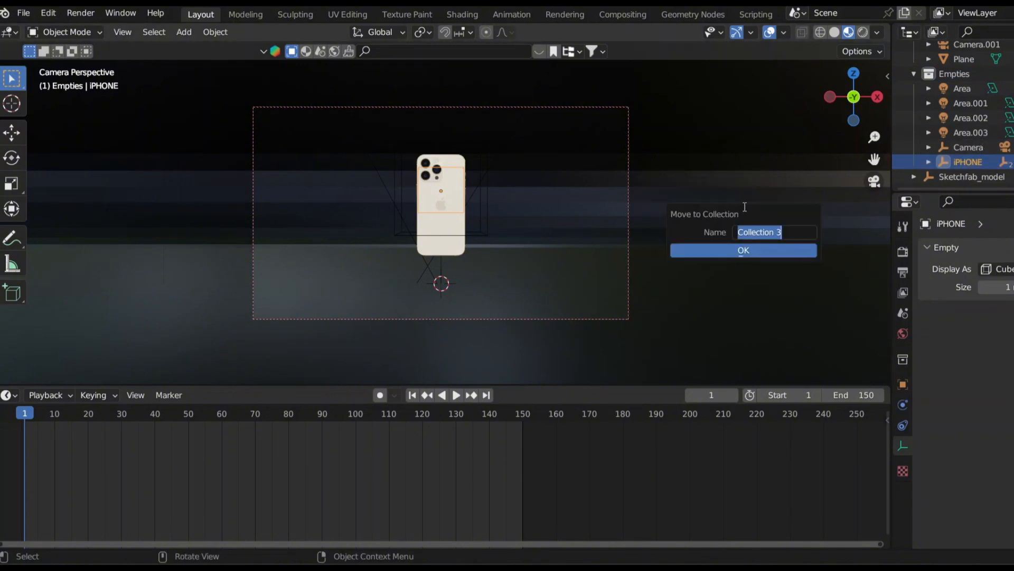
text(Lights)
click(747, 248)
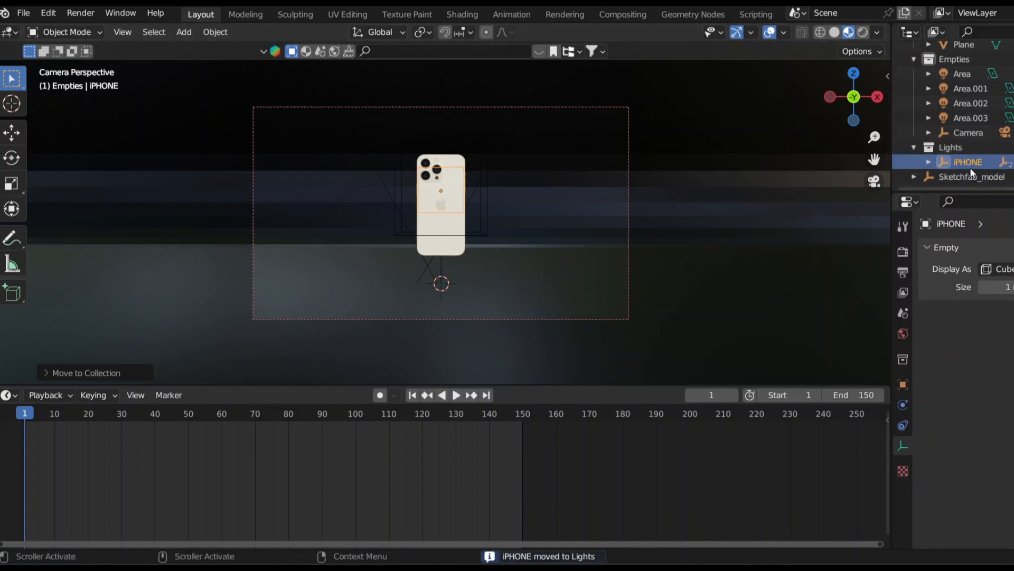
drag(966, 167, 955, 59)
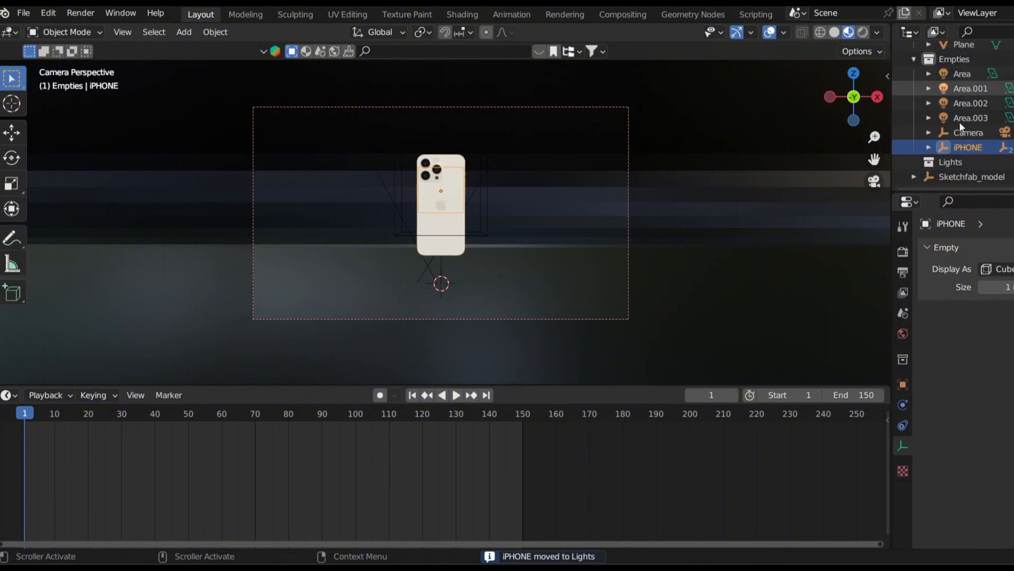
Move the four area lights, Area through Area.003, from the Empties collection into the Lights collection
click(968, 72)
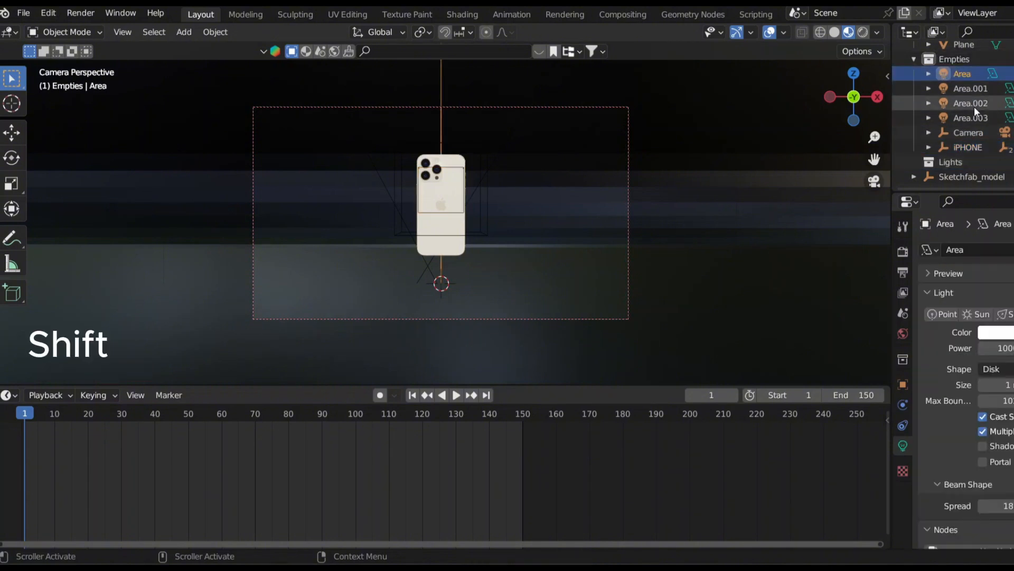
shift+click(974, 114)
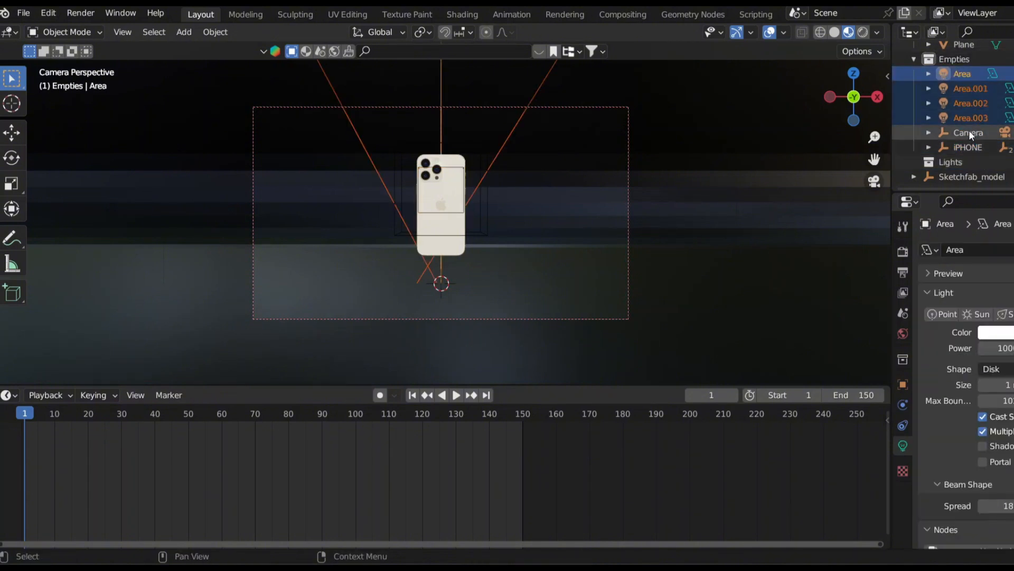
drag(970, 95, 948, 168)
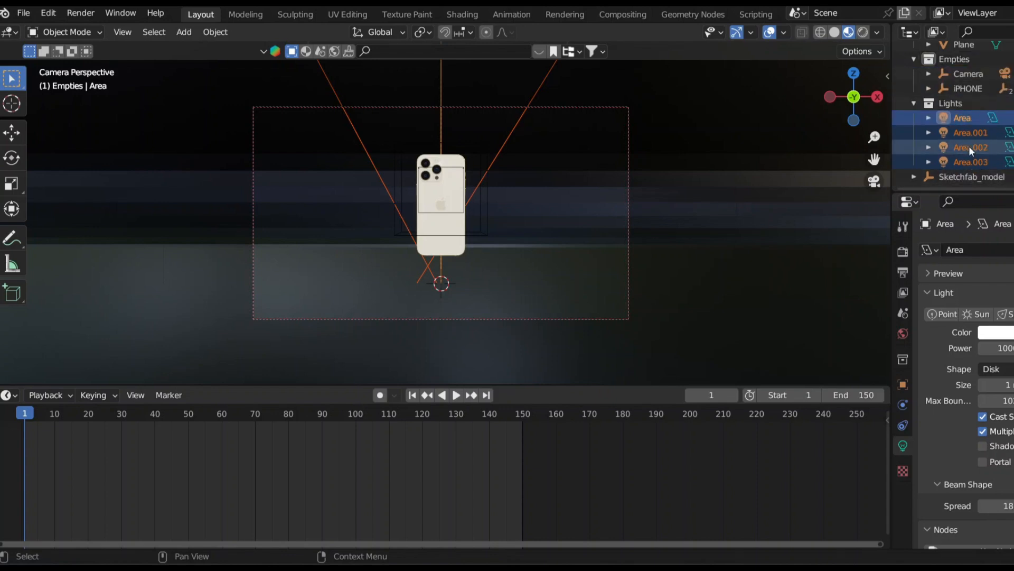
Try to move Sketchfab_model into the Empties collection, and undo the move
drag(969, 175, 947, 64)
scroll(988, 59, up, 3)
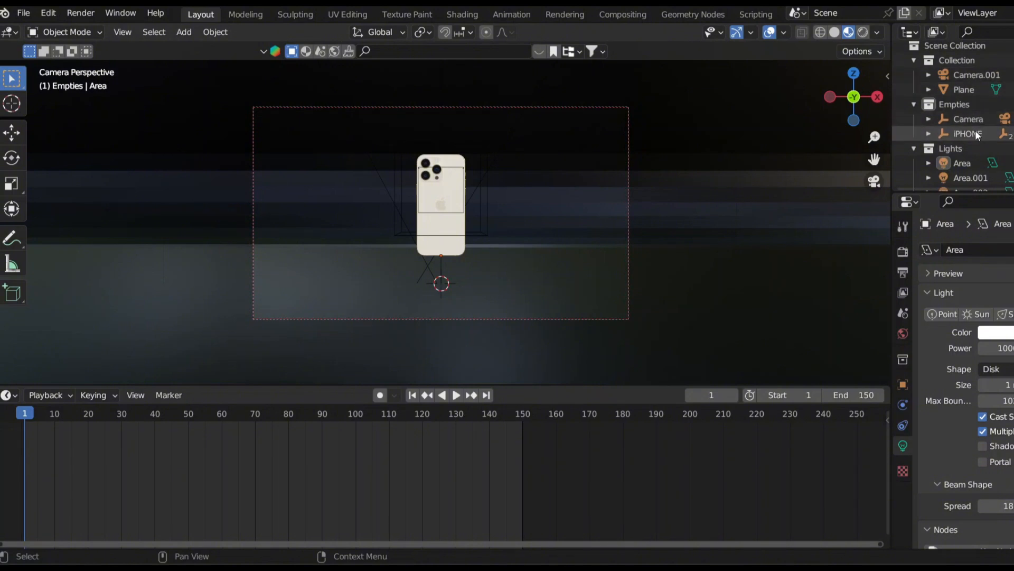
scroll(975, 122, down, 3)
click(978, 178)
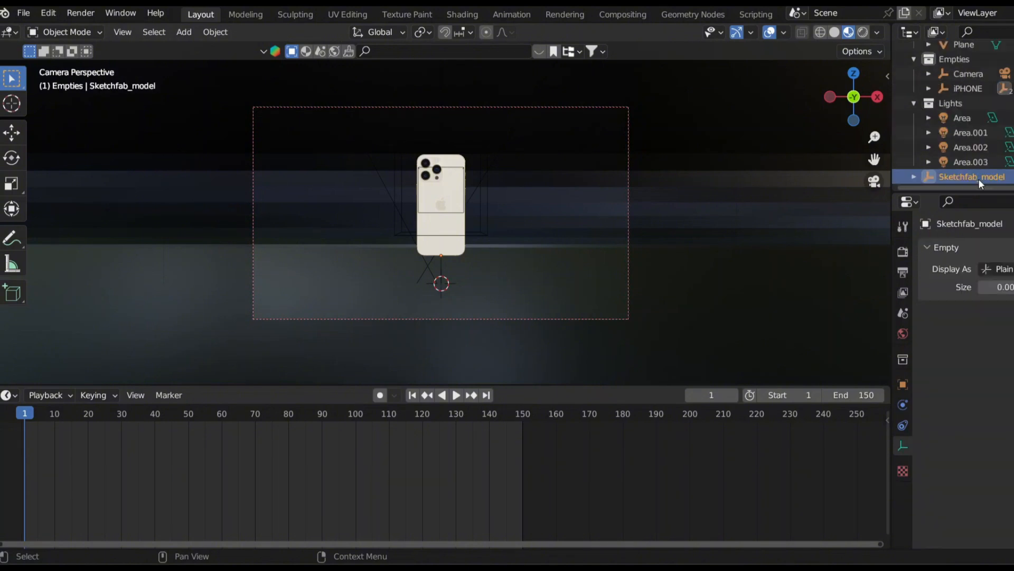
drag(979, 178, 947, 69)
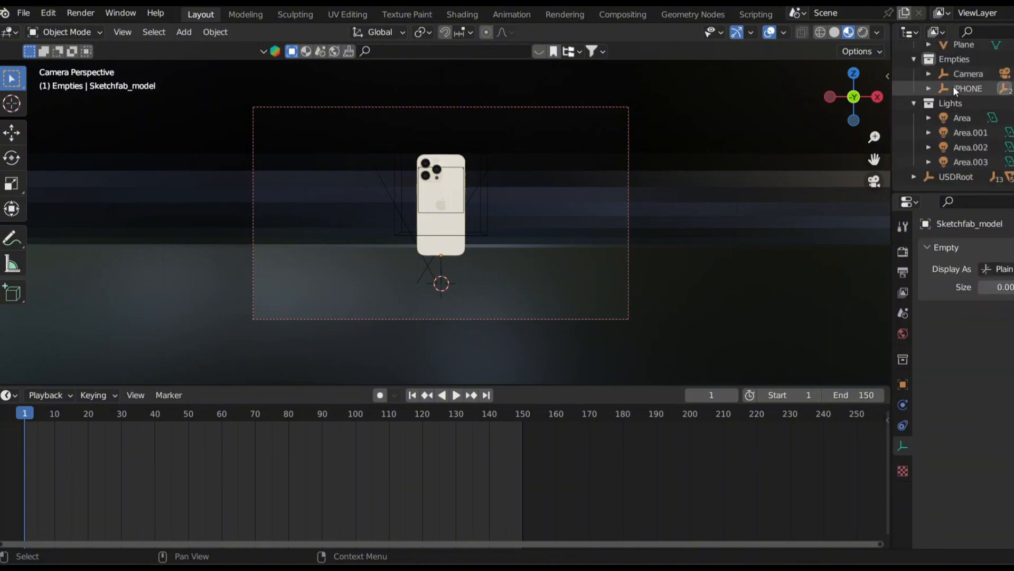
key(ctrl+z)
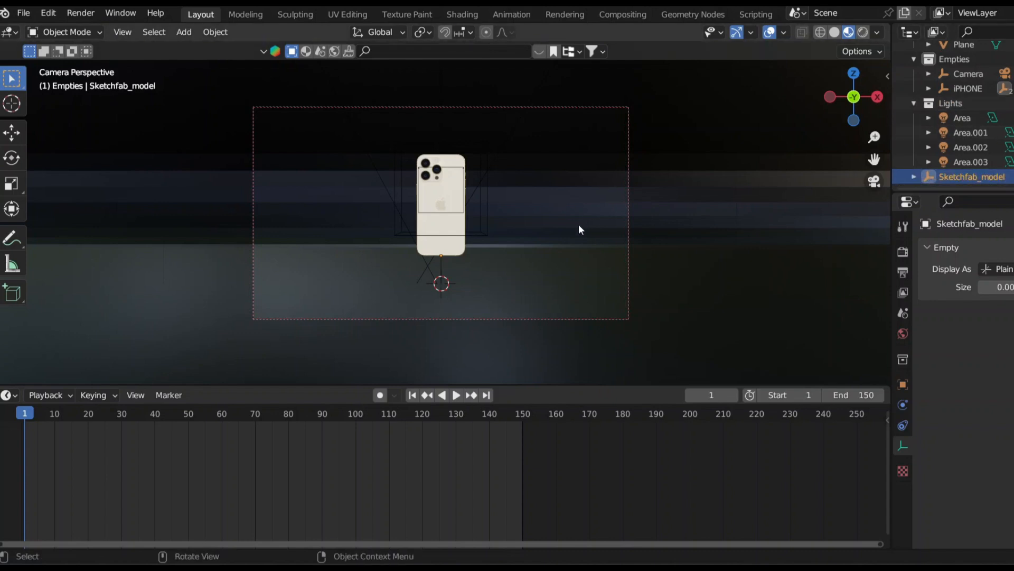
Insert a Location, Rotation & Scale keyframe for the iPHONE empty at frame 1
click(487, 198)
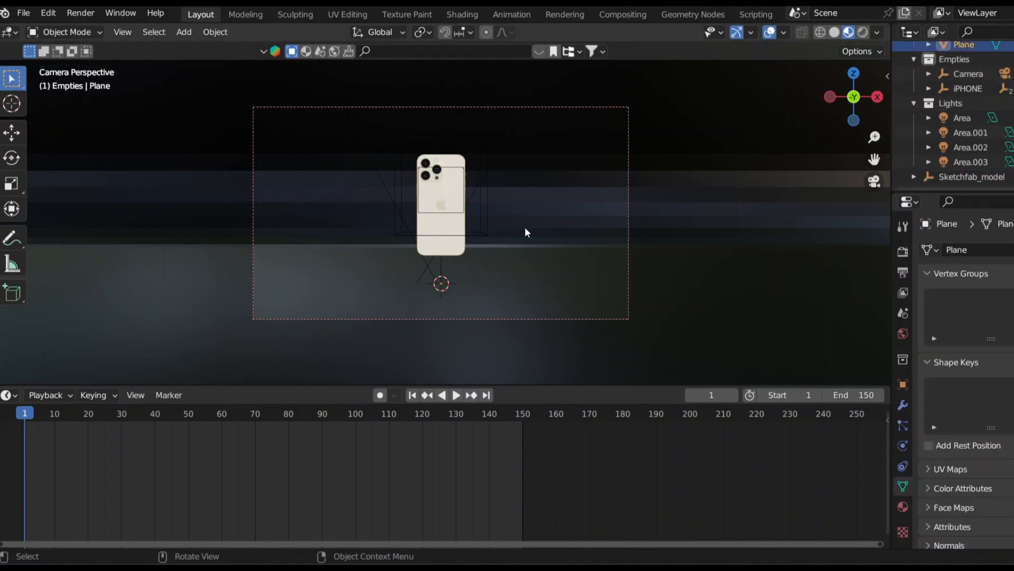
click(967, 88)
scroll(965, 97, up, 2)
click(966, 98)
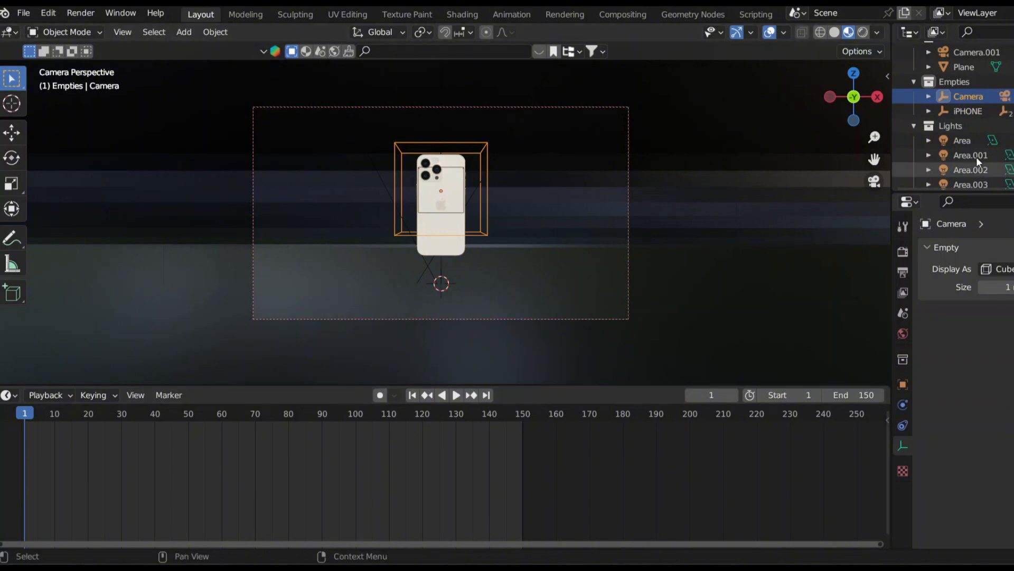
click(972, 111)
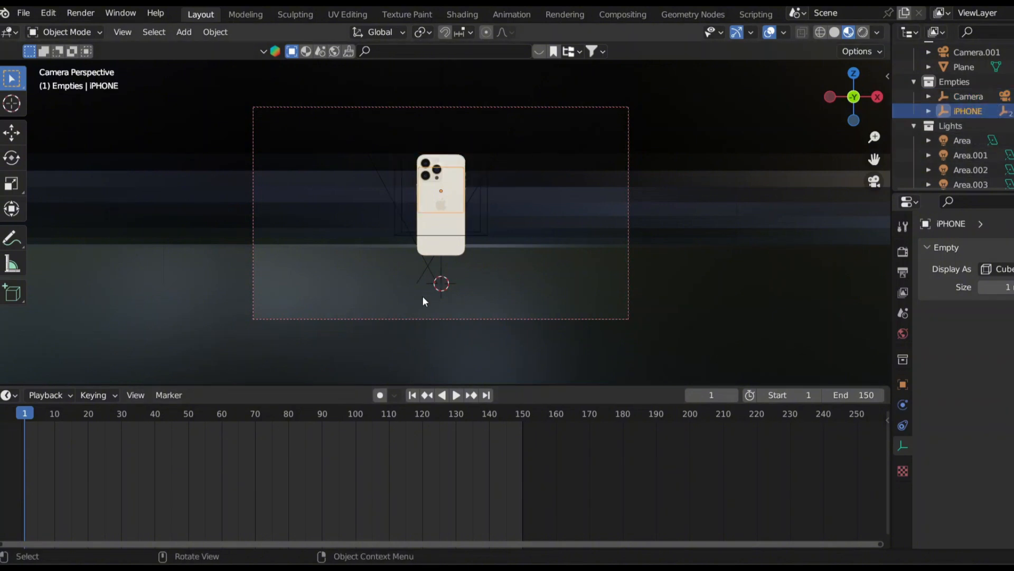
key(i)
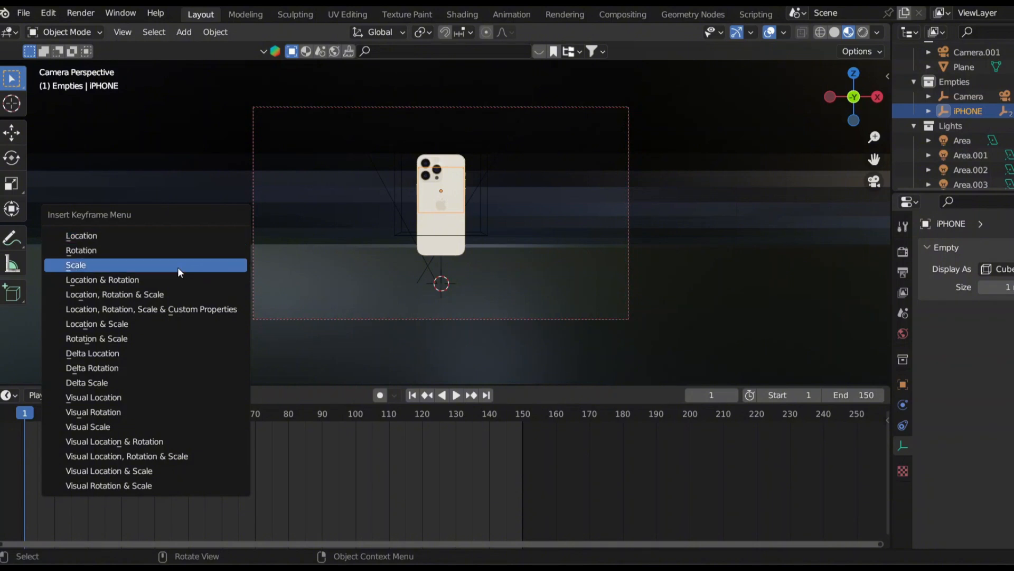
click(154, 294)
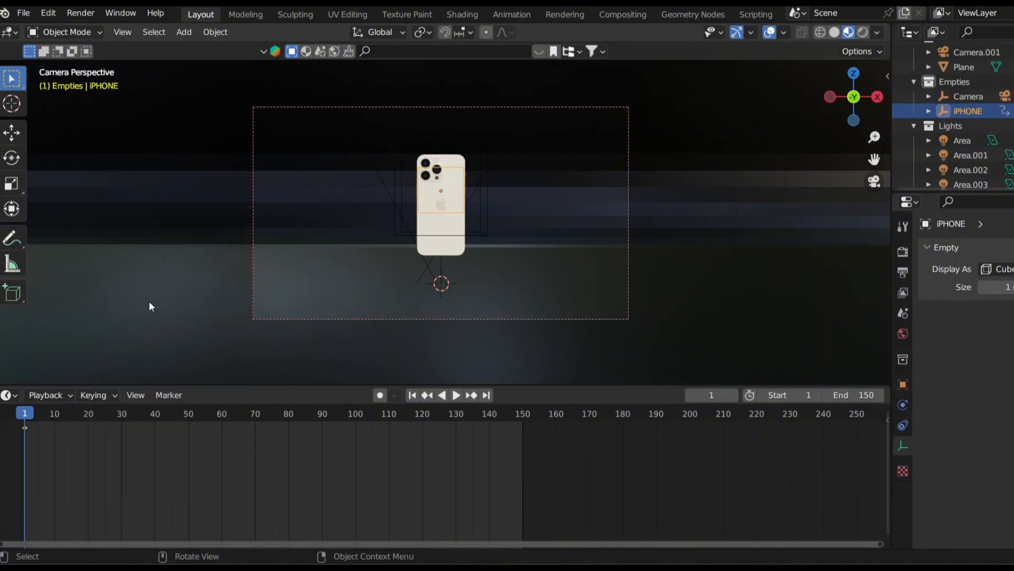
At frame 50, raise the iPHONE empty about 0.4 m along the global Z axis
click(189, 417)
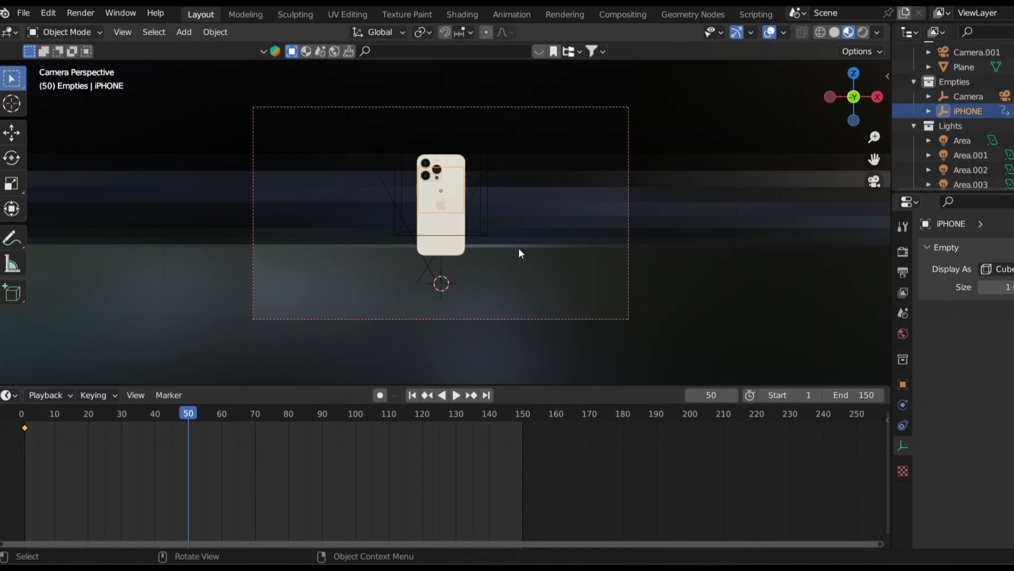
key(g)
key(z)
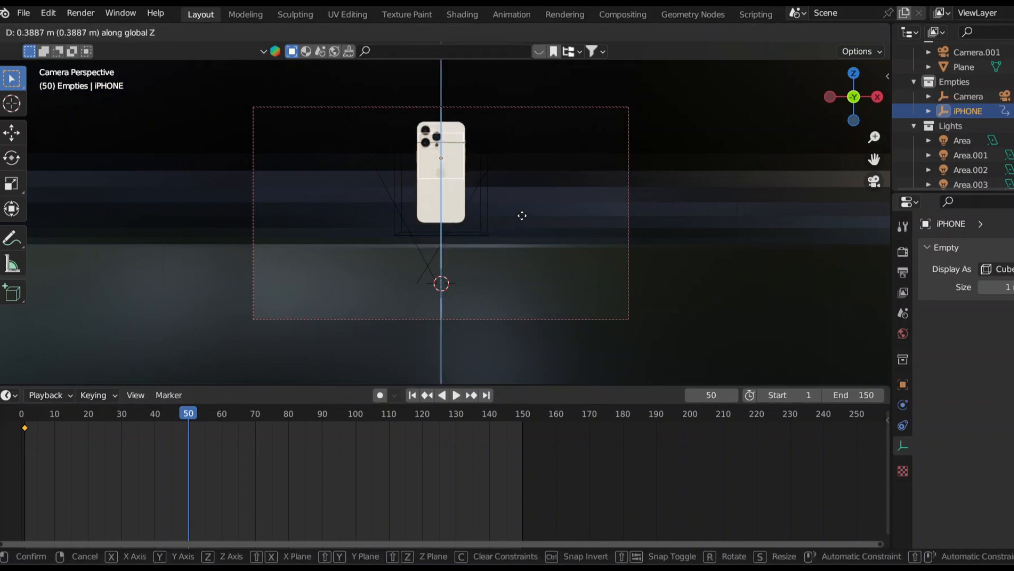
click(522, 219)
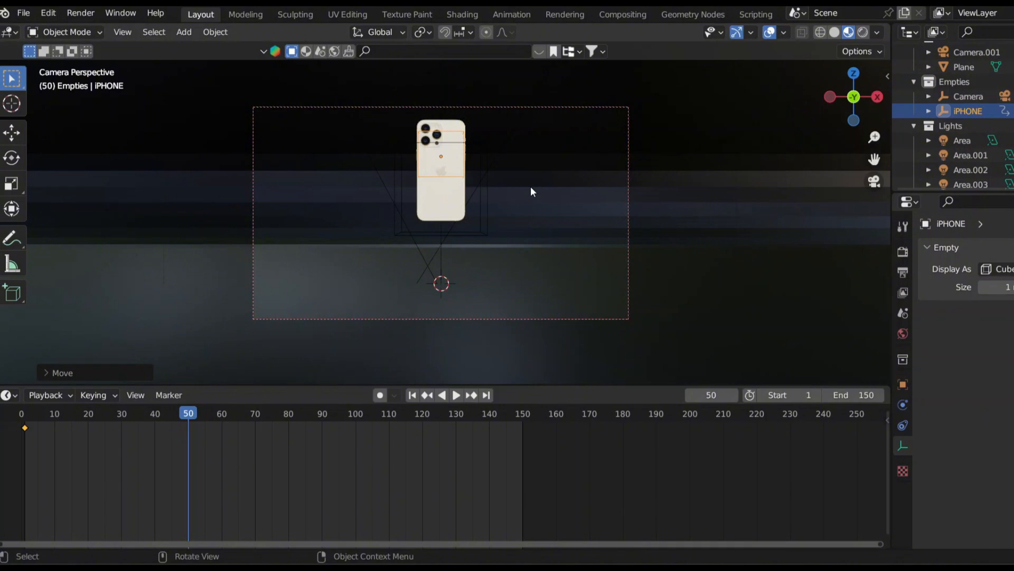
Trackball-rotate the iPHONE empty by about 37 and -60 degrees, and insert a Location, Rotation & Scale keyframe at frame 50
key(r)
key(r)
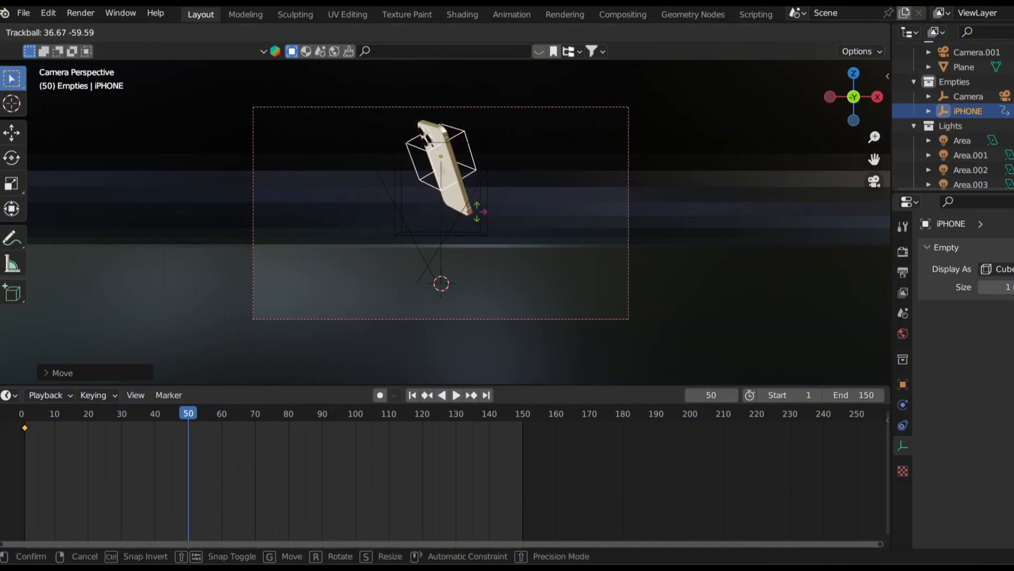
click(478, 214)
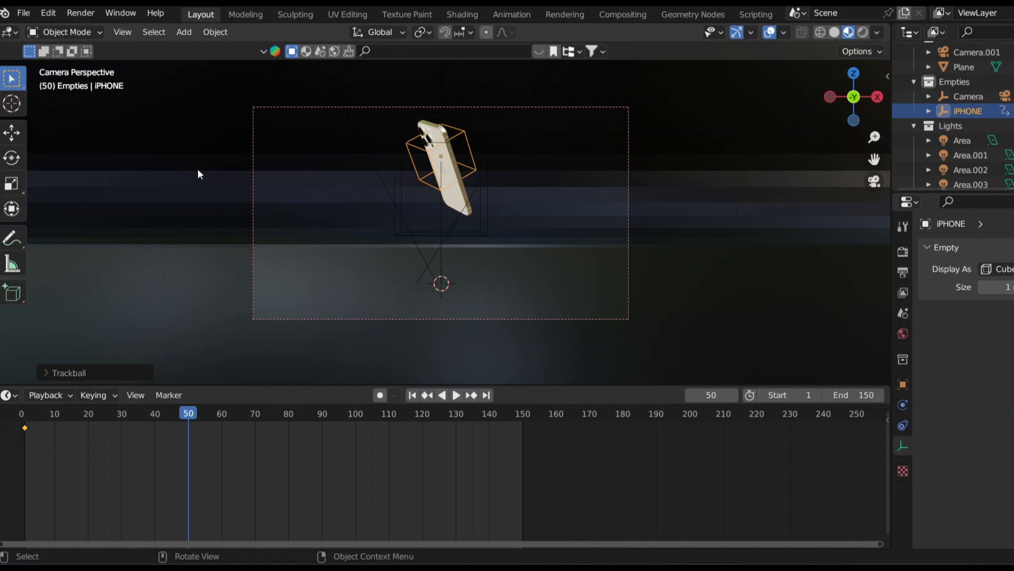
key(i)
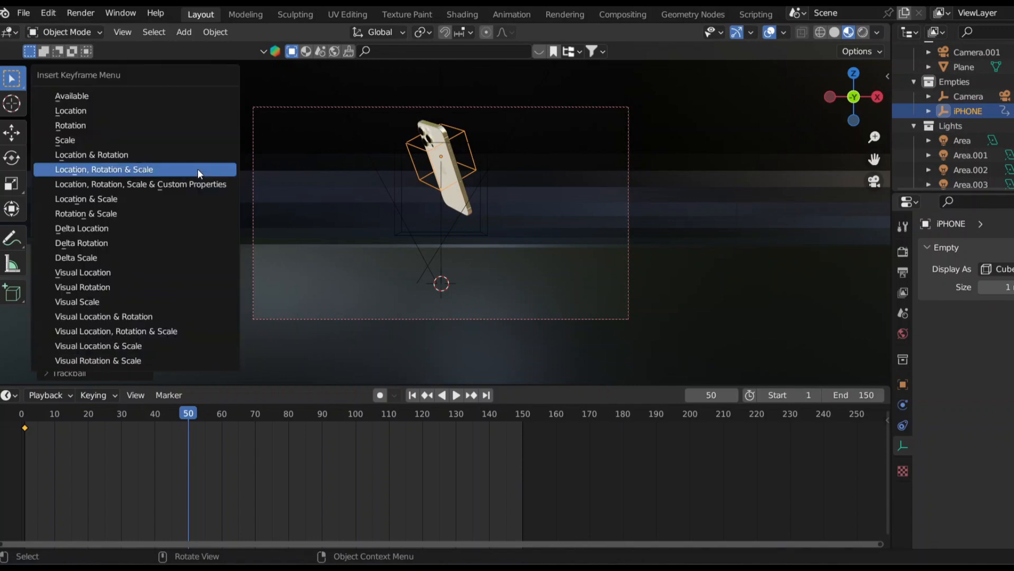
click(198, 171)
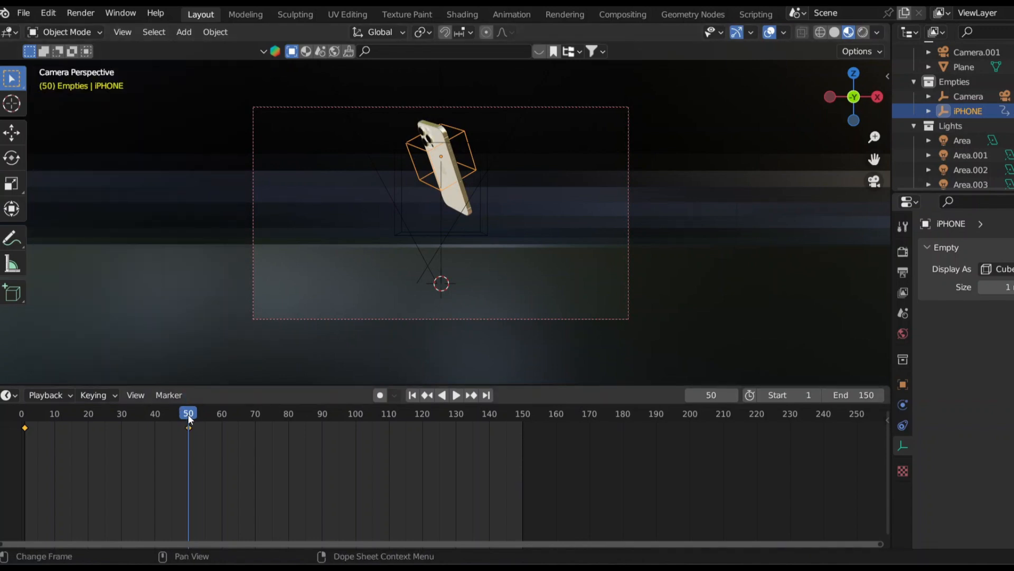
drag(190, 420, 27, 420)
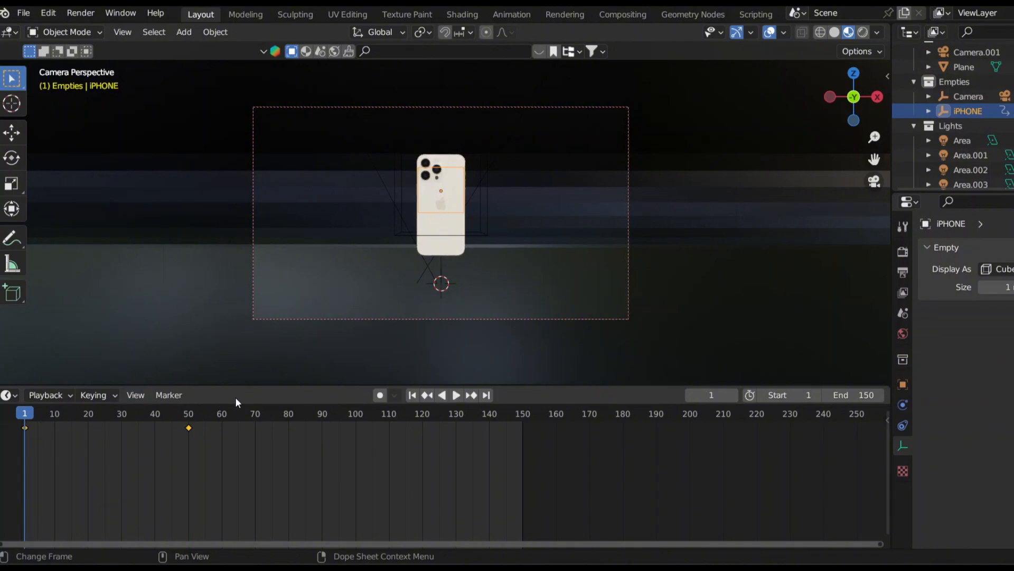
double_click(712, 395)
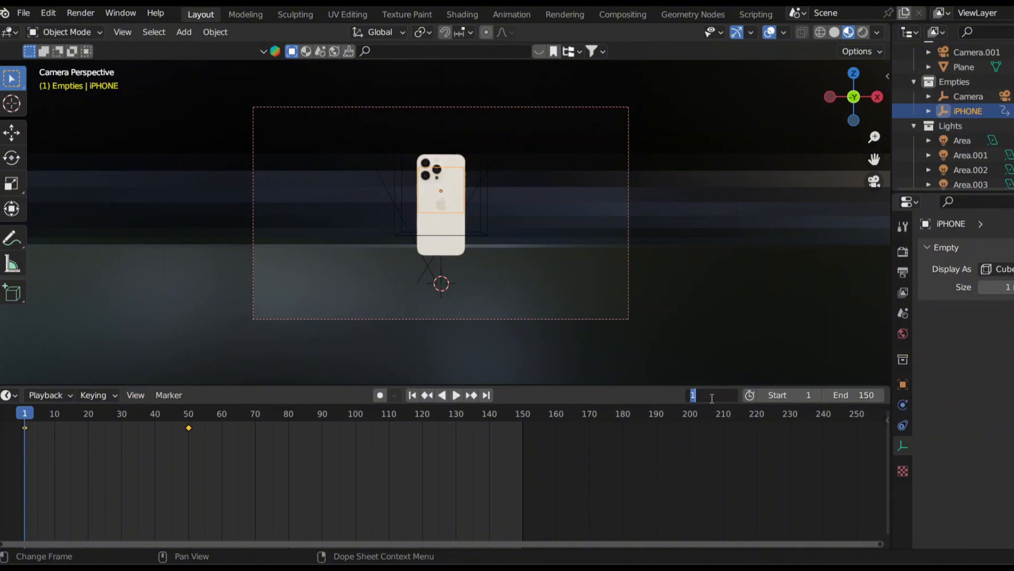
text(70)
key(Return)
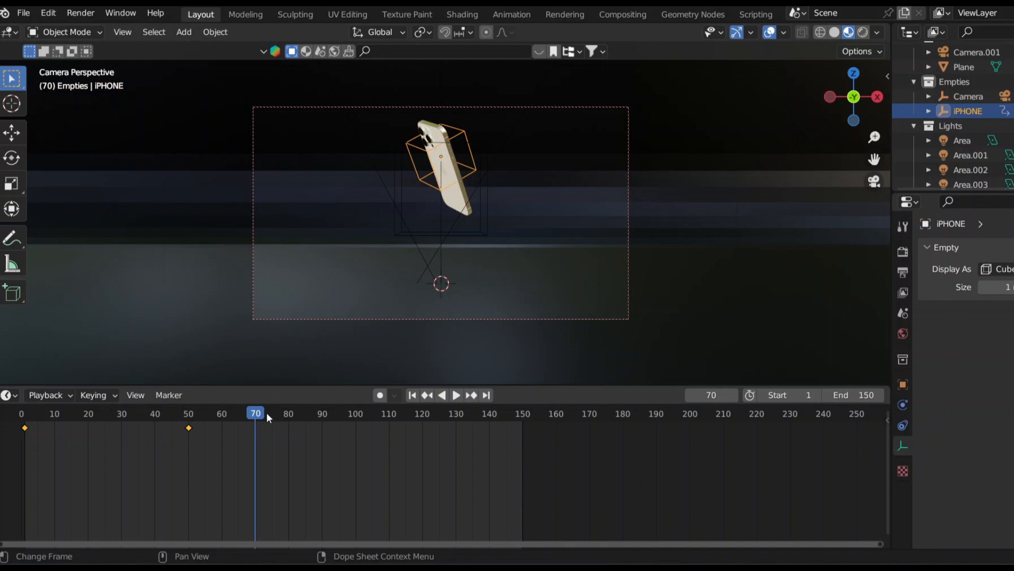
drag(267, 414, 272, 414)
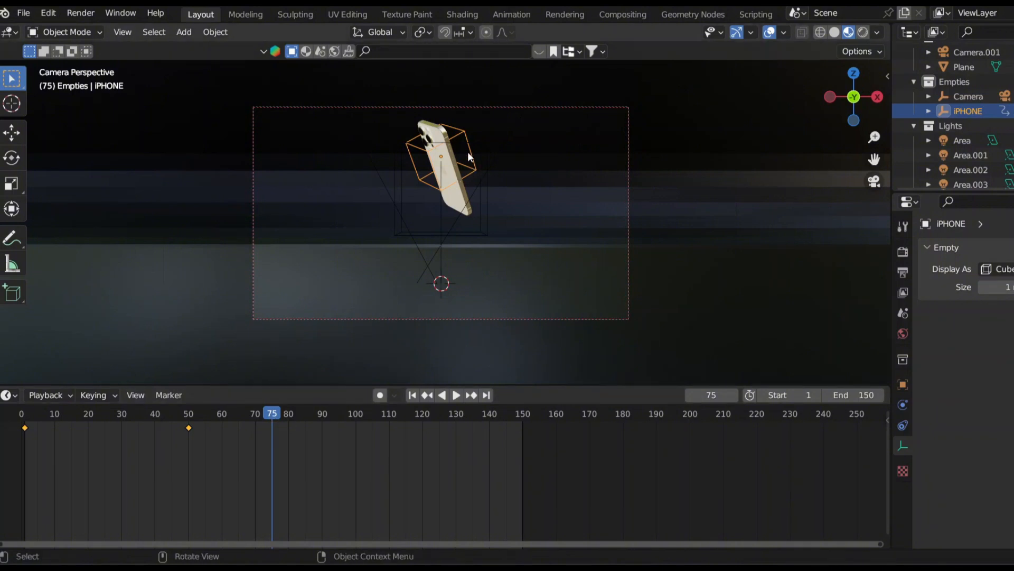
Insert a Location, Rotation & Scale keyframe for the phone's white back cover at frame 1
click(448, 164)
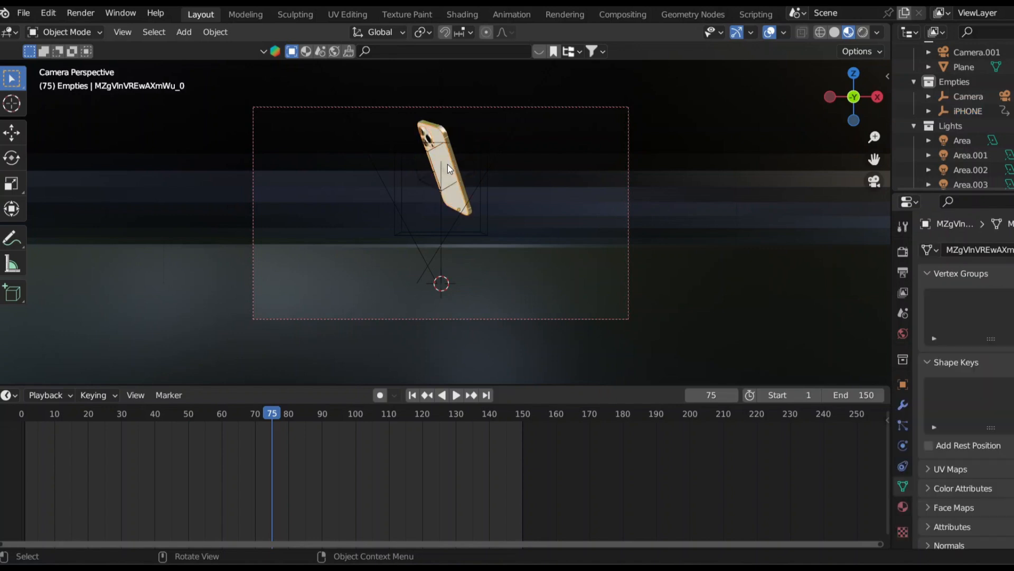
key(g)
key(Escape)
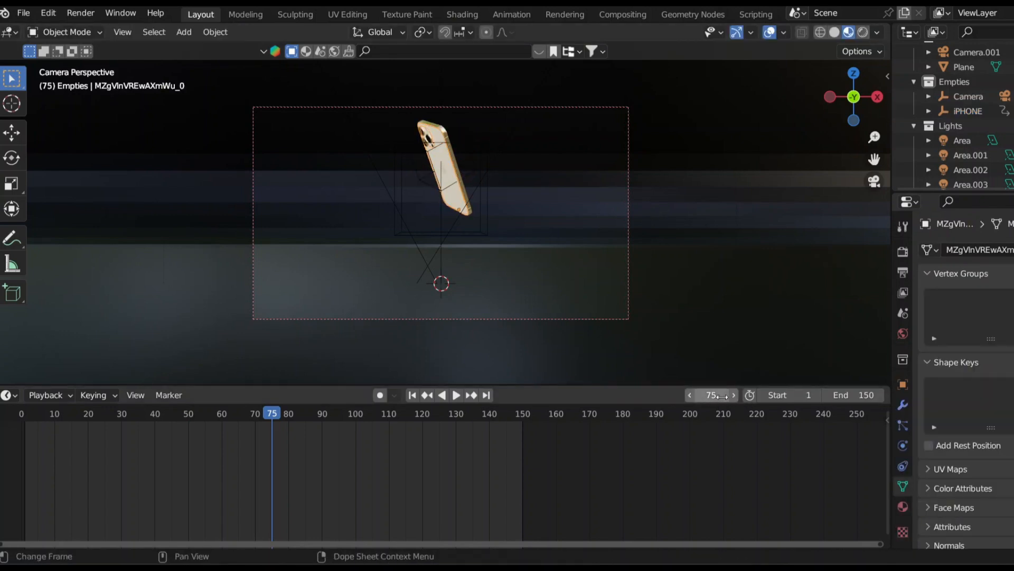
click(711, 395)
text(1)
key(Return)
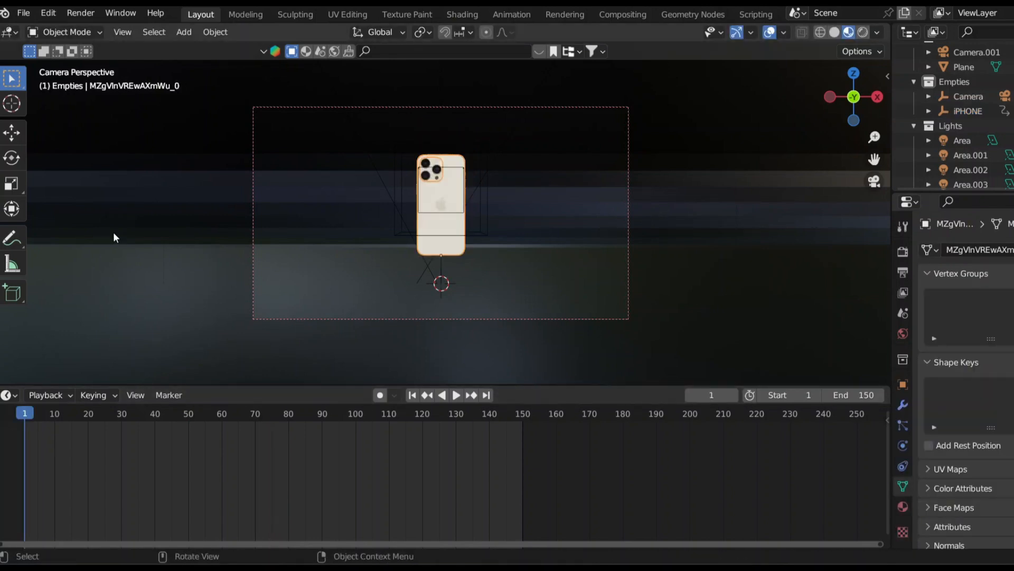
key(i)
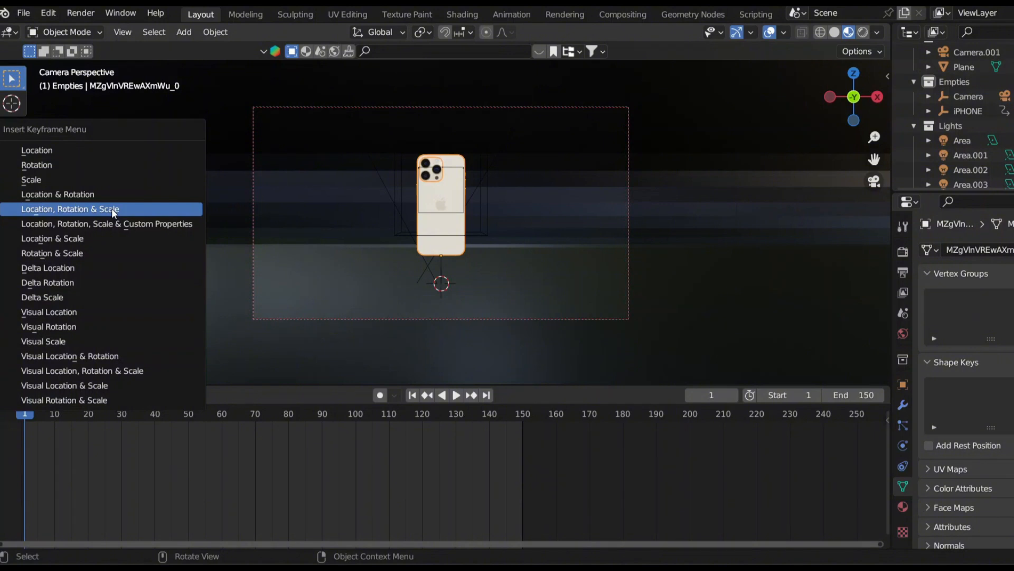
click(112, 208)
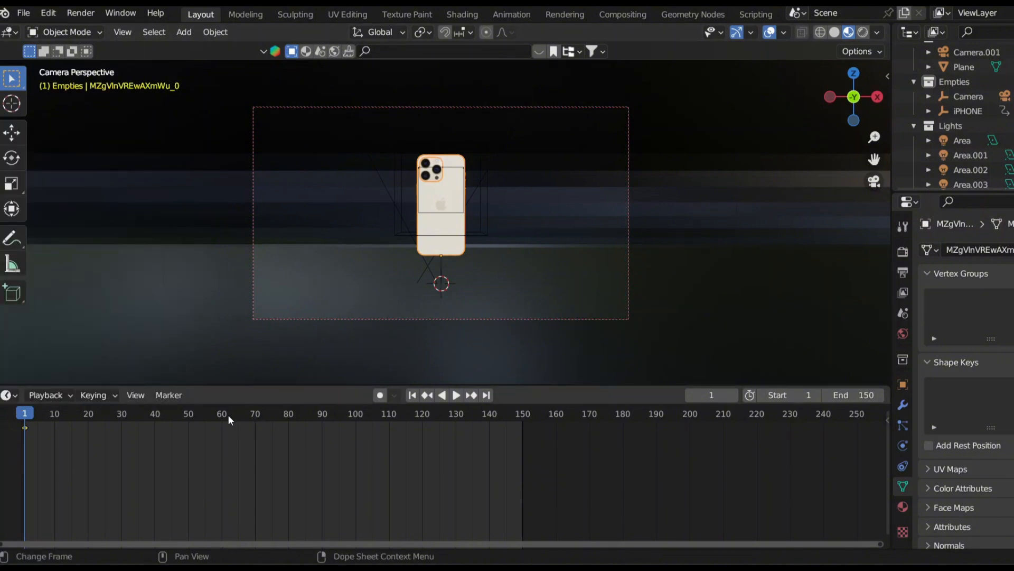
At frame 75, move the back cover off the phone along negative X and insert a Location, Rotation & Scale keyframe
click(272, 416)
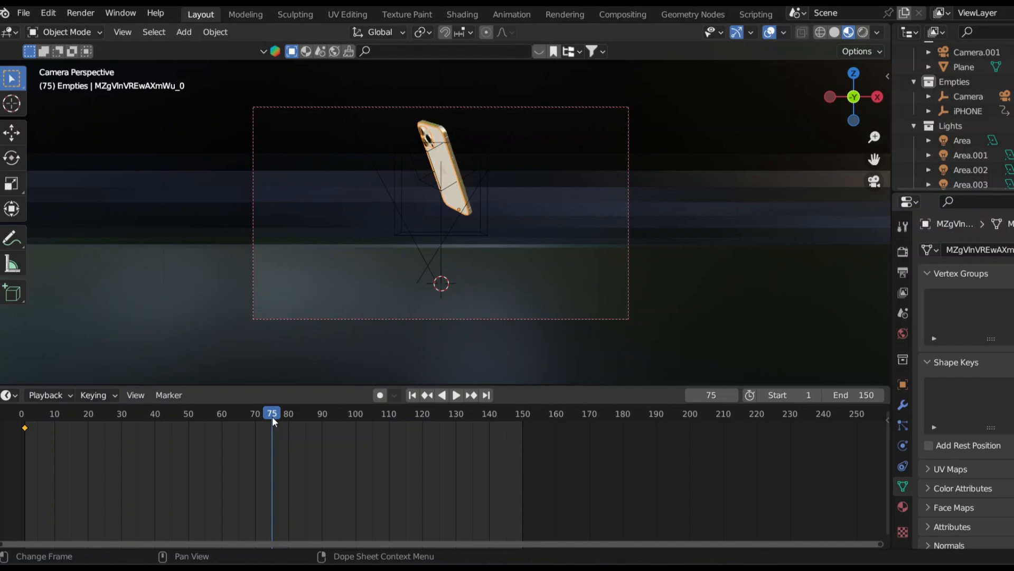
key(g)
key(x)
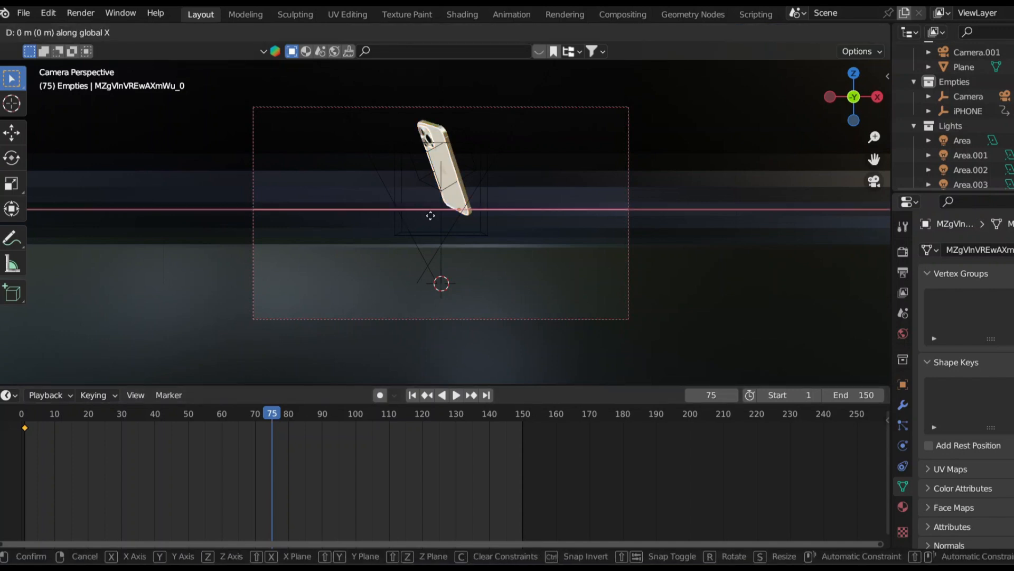
click(352, 226)
key(i)
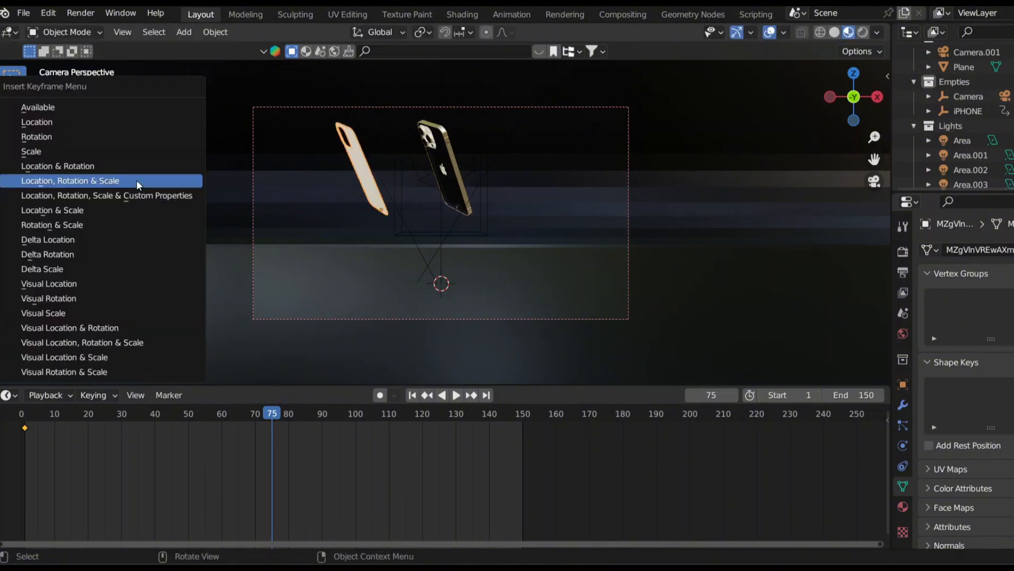
click(136, 181)
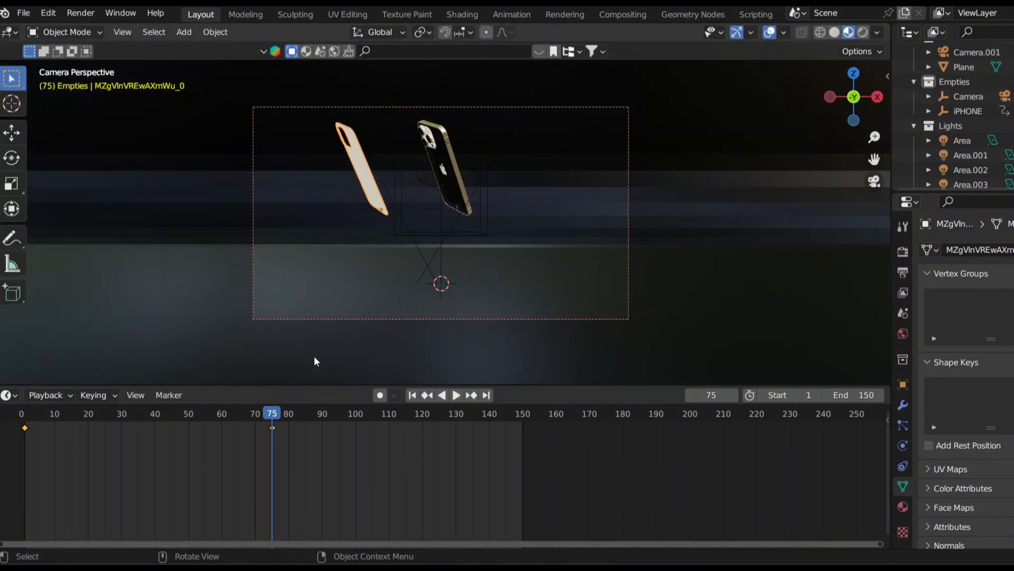
Insert a Location, Rotation & Scale keyframe for the phone's camera ring and logo part at frame 1
click(431, 158)
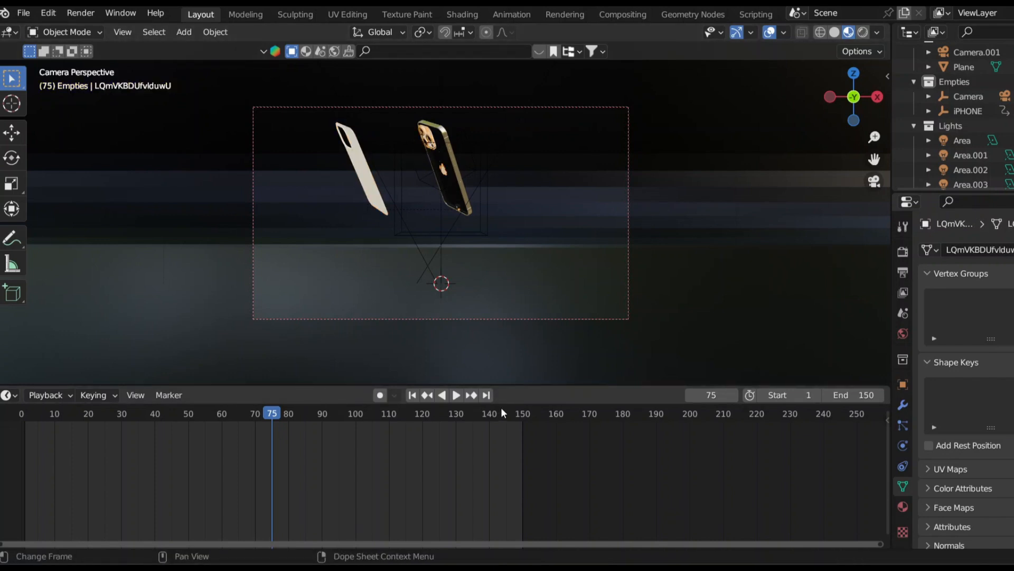
click(722, 395)
text(1)
key(Return)
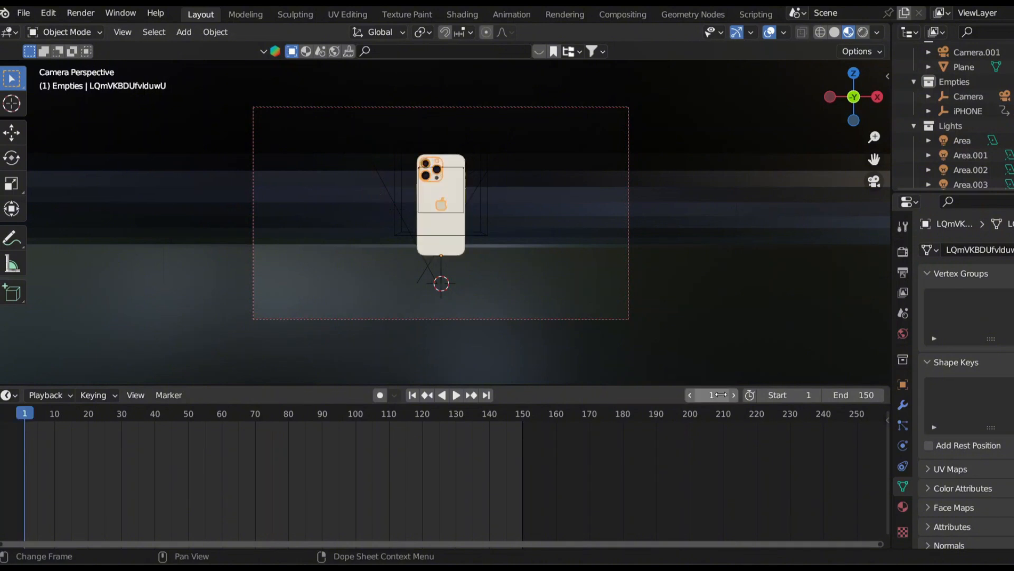
key(i)
click(191, 241)
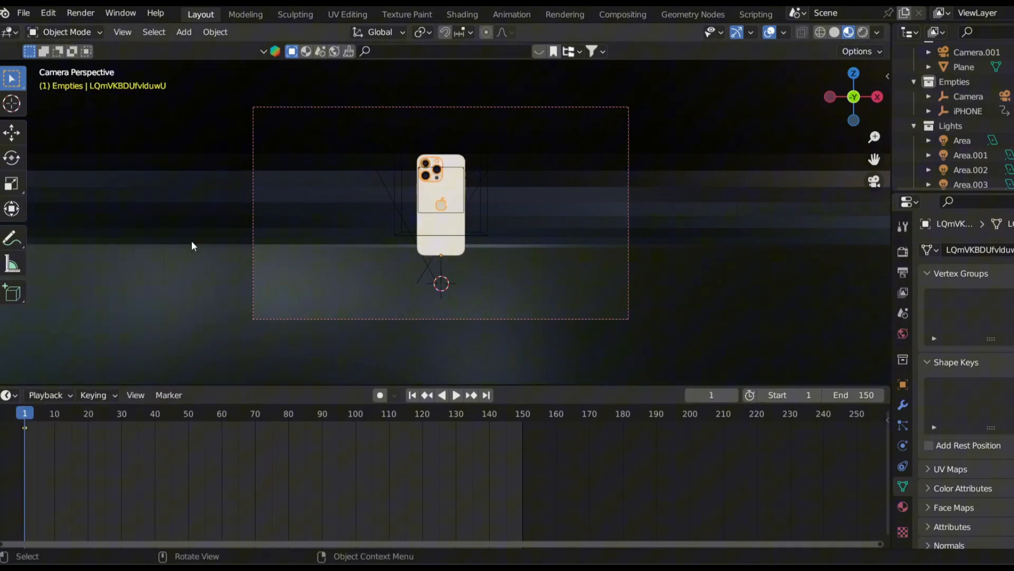
At frame 90, move the camera and logo part along X to between cover and body, and insert a Location, Rotation & Scale keyframe
click(305, 414)
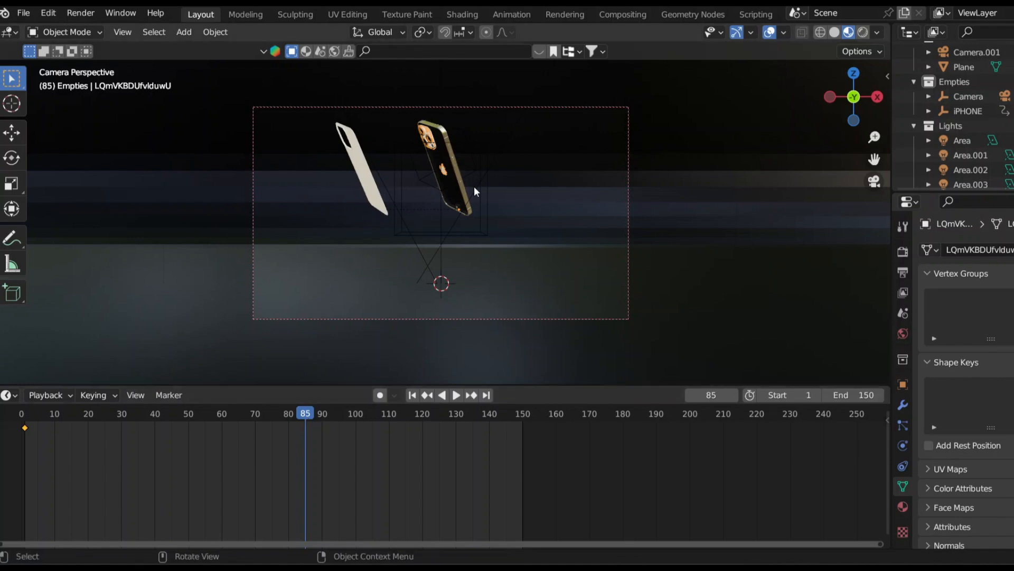
click(322, 415)
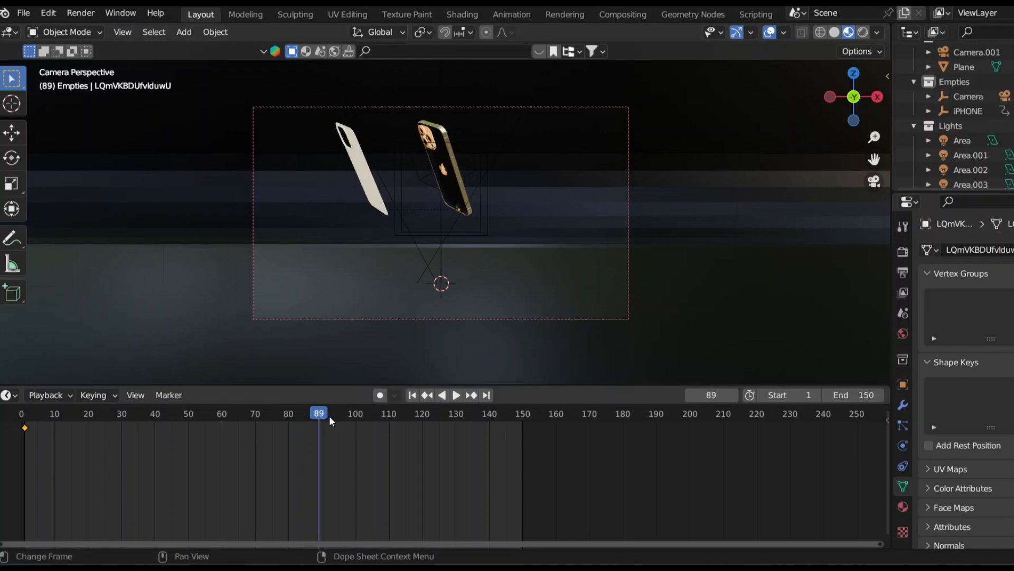
key(Right)
key(g)
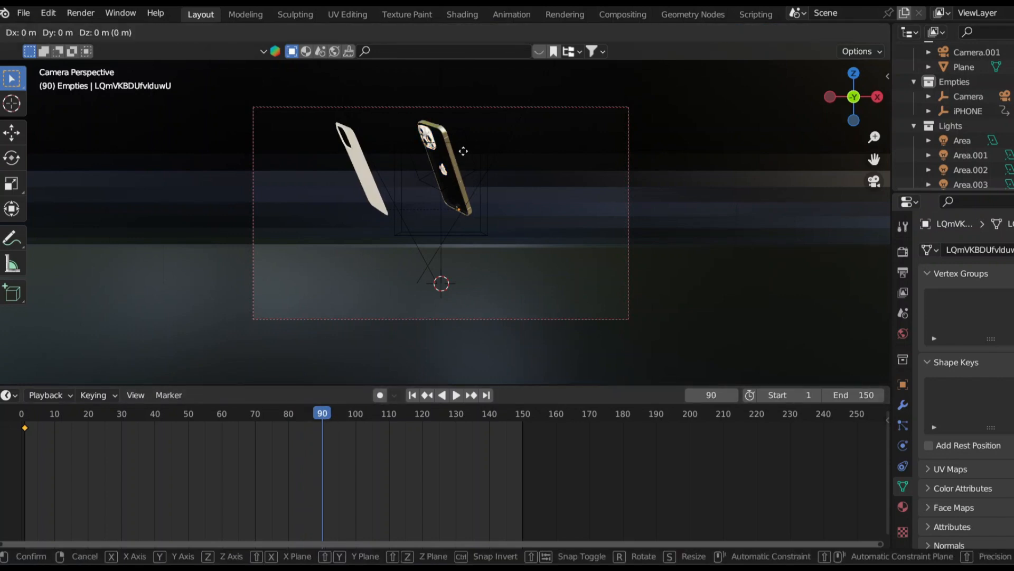
key(x)
click(415, 157)
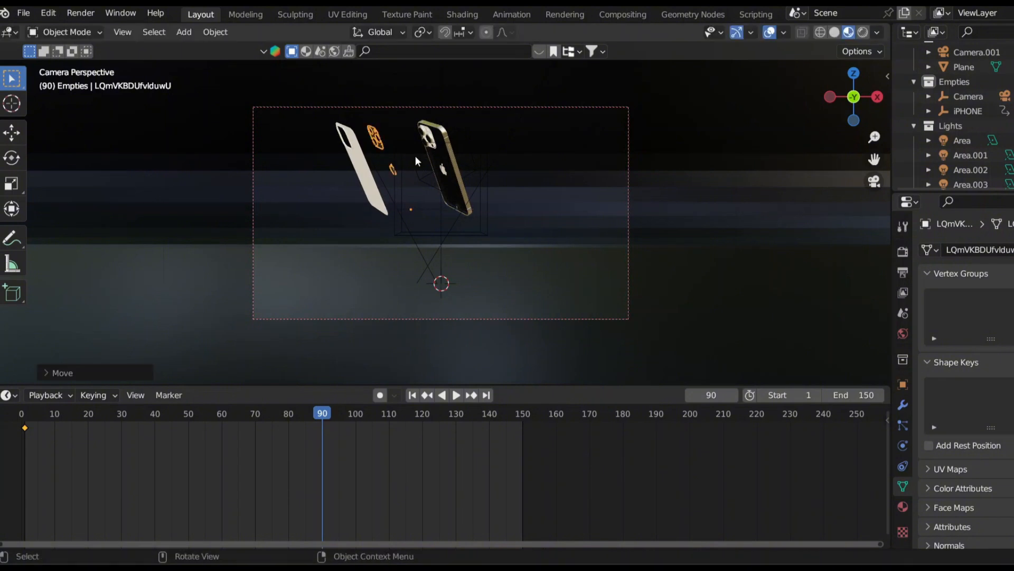
key(i)
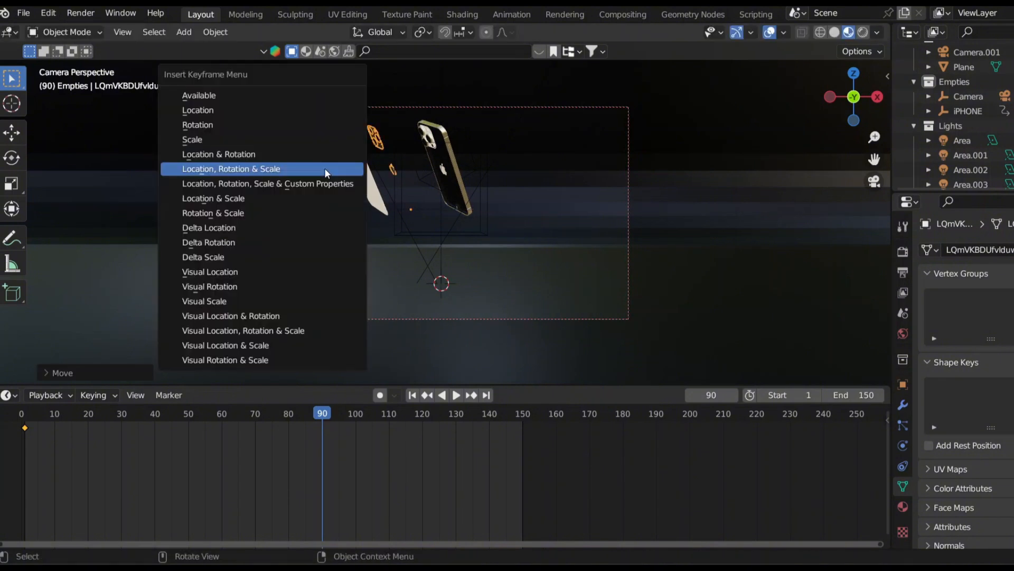
click(324, 168)
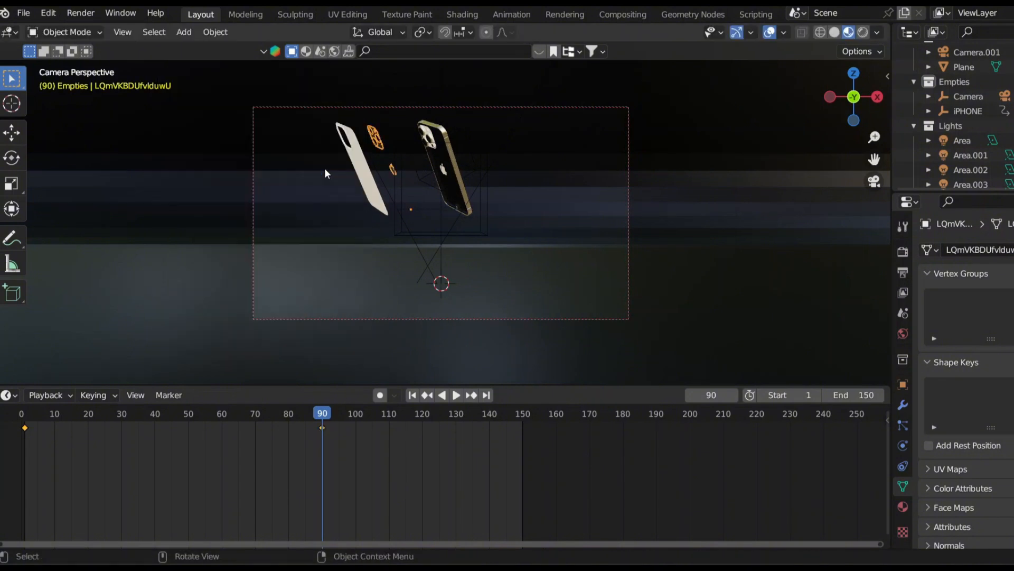
Insert a Location, Rotation & Scale keyframe for the phone's body frame at frame 1
click(444, 163)
double_click(722, 393)
text(1)
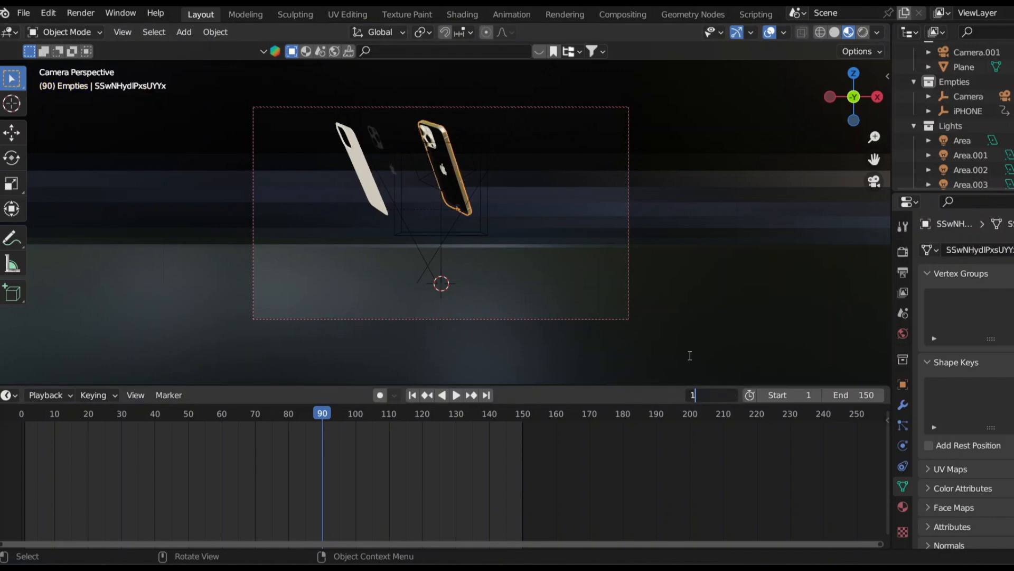
key(Return)
key(i)
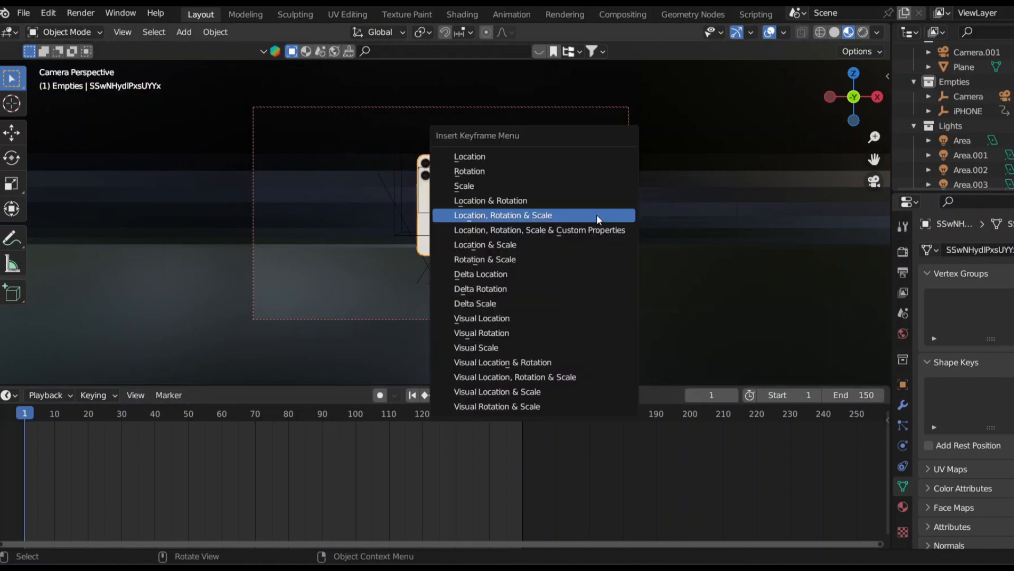
click(597, 215)
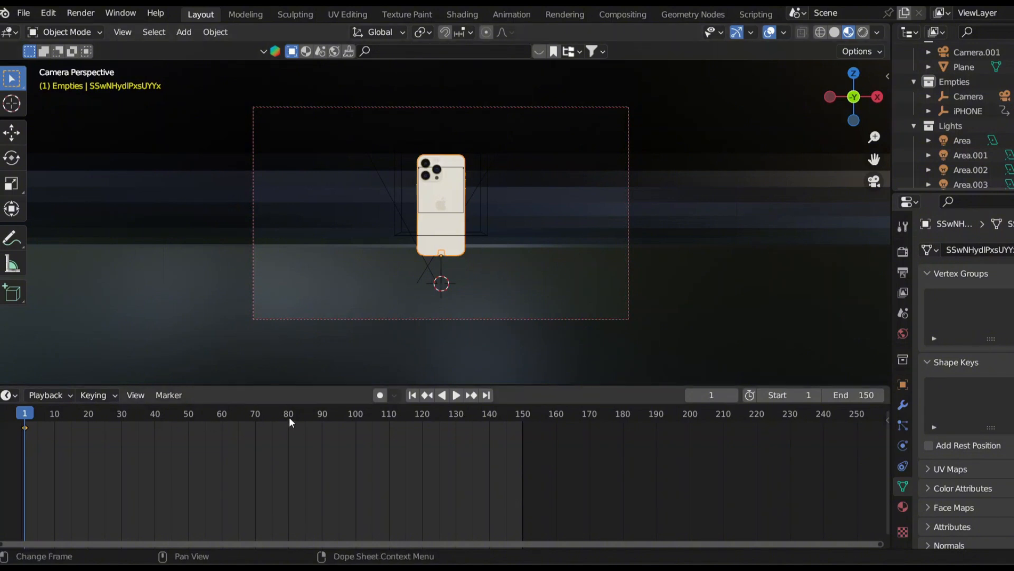
Go to frame 110 and select the phone's black screen panel inside the gold frame
drag(289, 417, 338, 417)
click(374, 138)
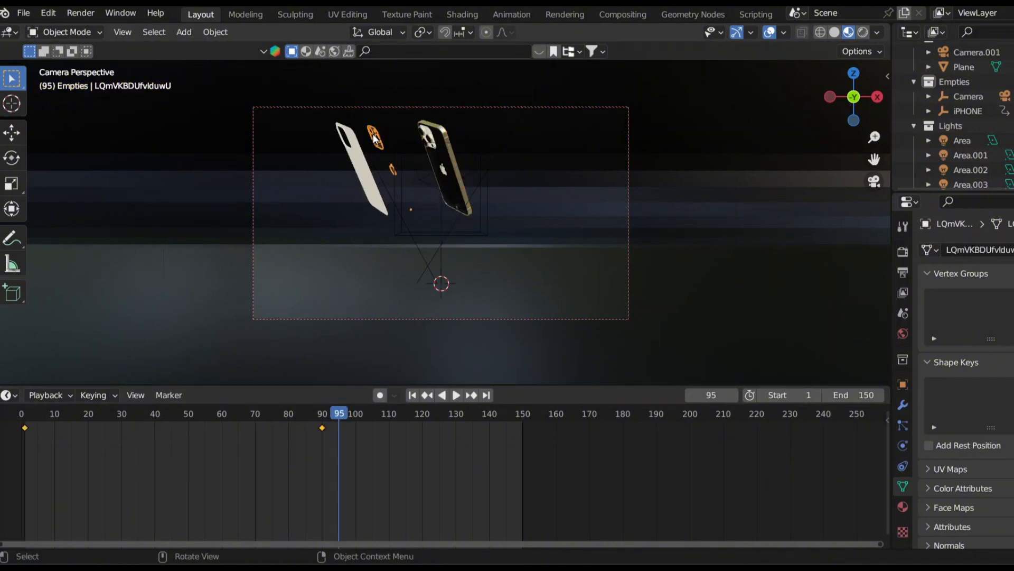
click(369, 415)
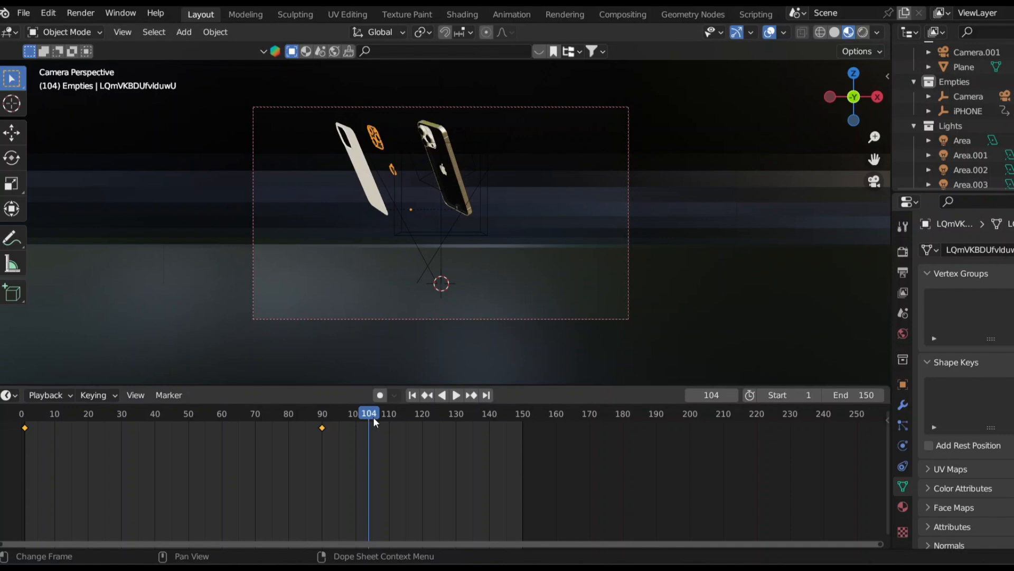
key(Right)
key(Right)
key(Right)
key(Right)
key(Right)
key(Right)
click(445, 170)
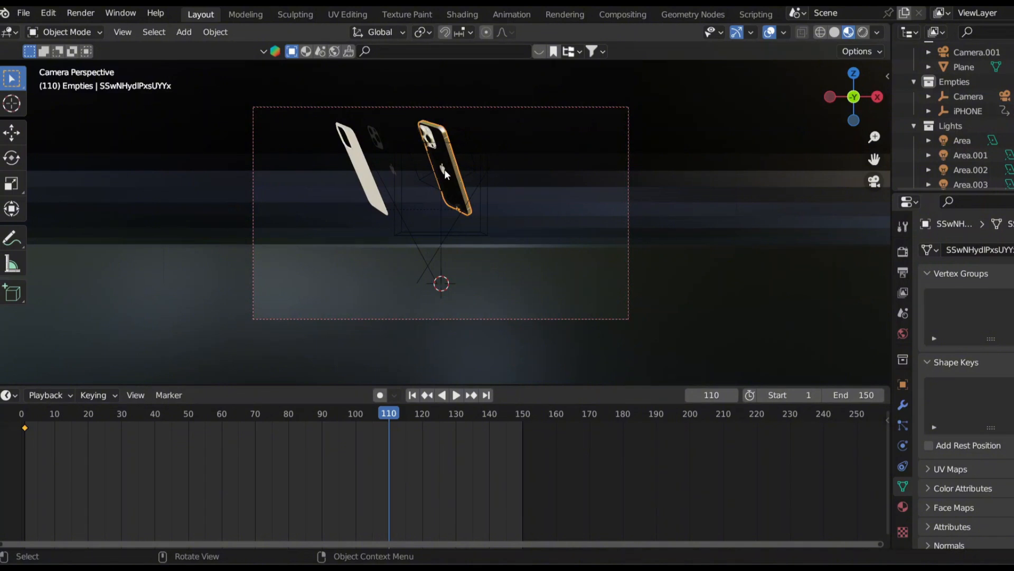
Try moving the black screen panel about 1.15 m along X, and undo the move
key(g)
key(x)
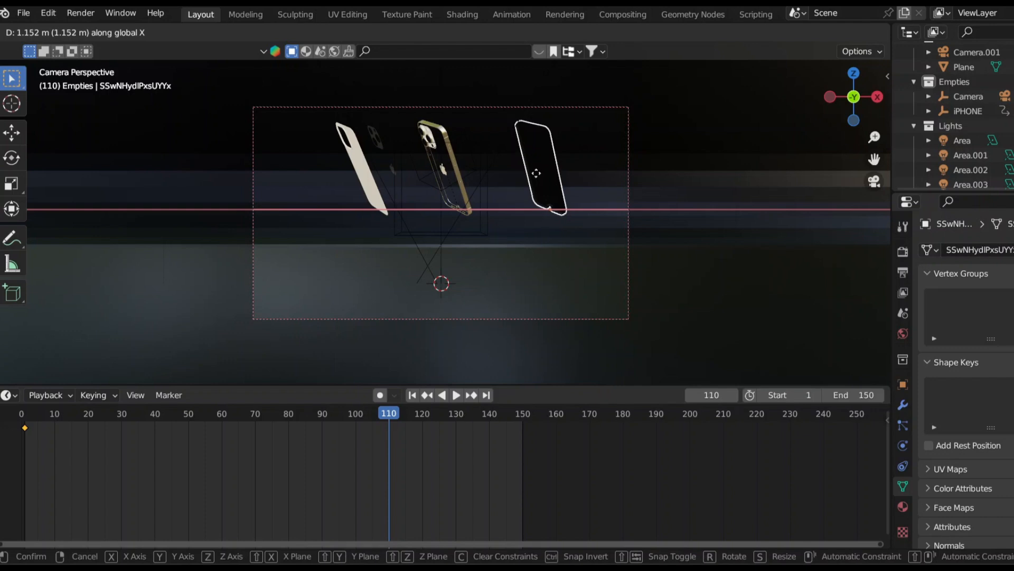
click(536, 173)
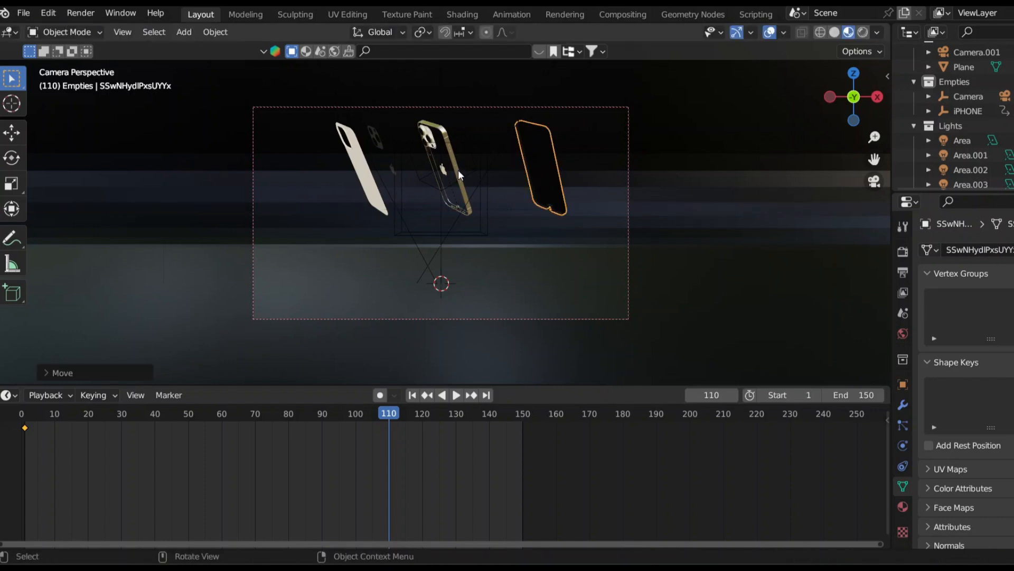
click(366, 170)
key(ctrl+z)
key(ctrl+z)
key(ctrl+z)
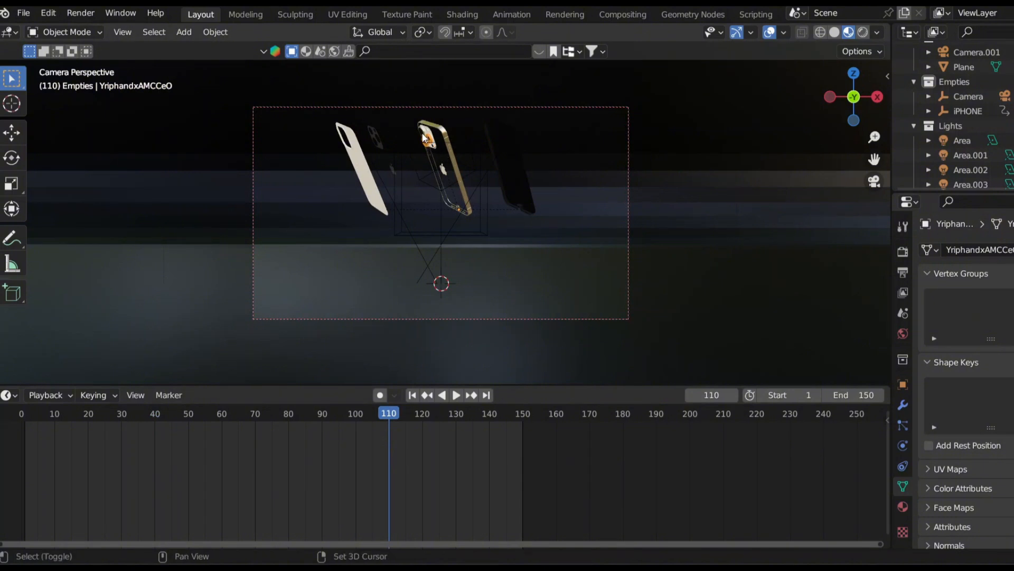
Insert a Location, Rotation & Scale keyframe for the phone's camera lenses at frame 1
click(705, 396)
text(1)
key(Return)
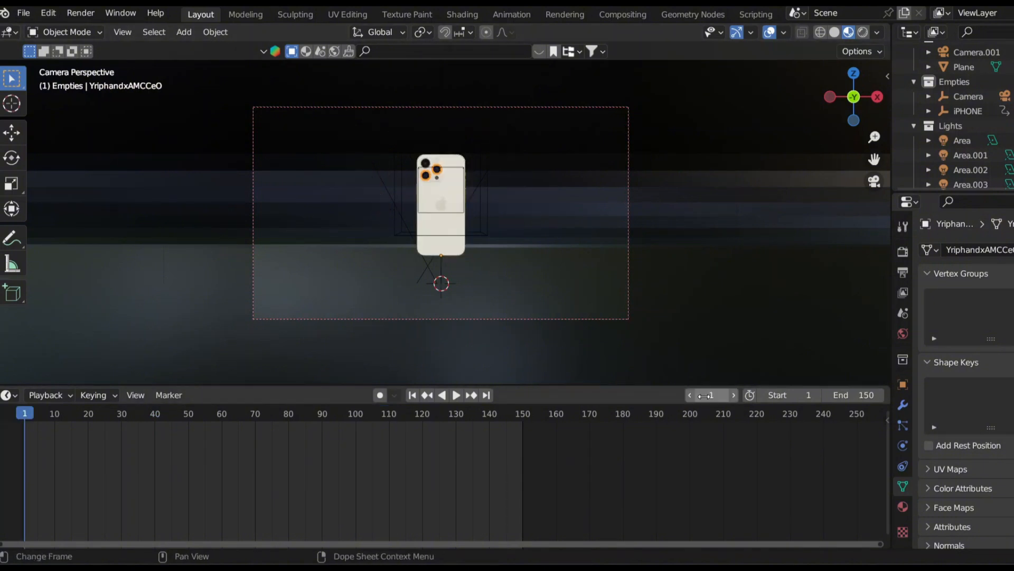
key(i)
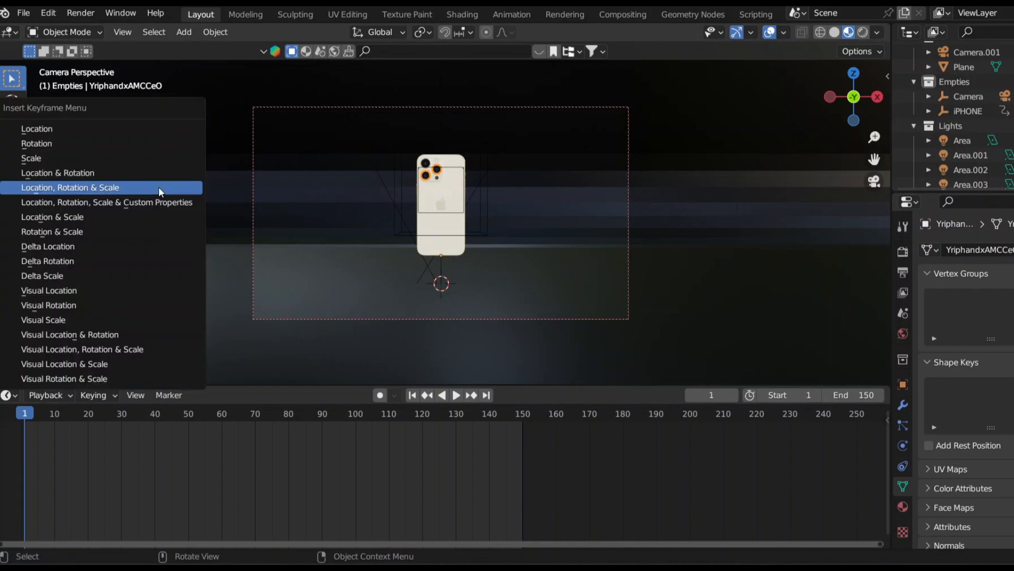
click(158, 187)
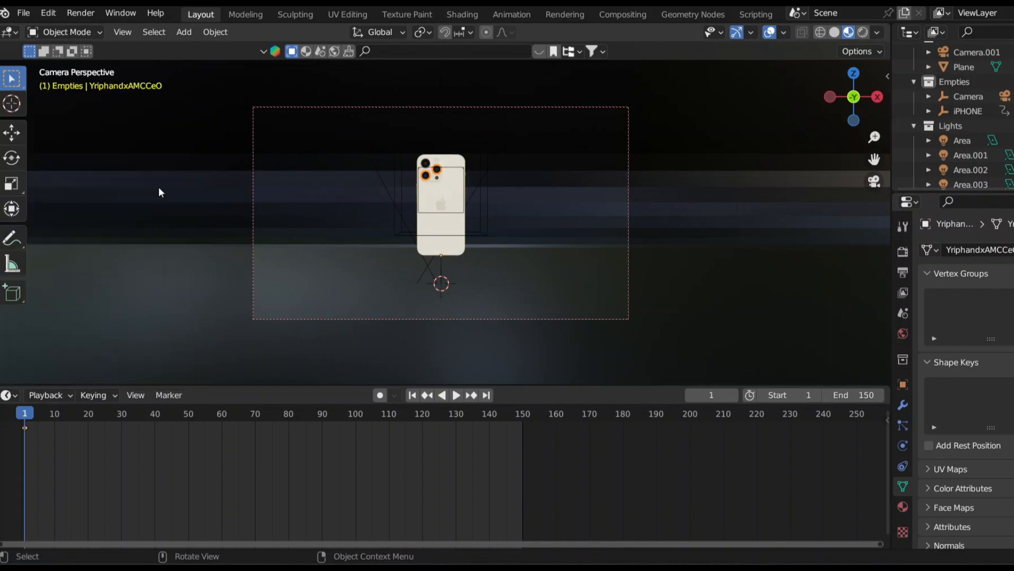
At frame 125, move the camera lenses about 0.57 m along X to between the gold frame and the black screen panel
click(437, 417)
key(g)
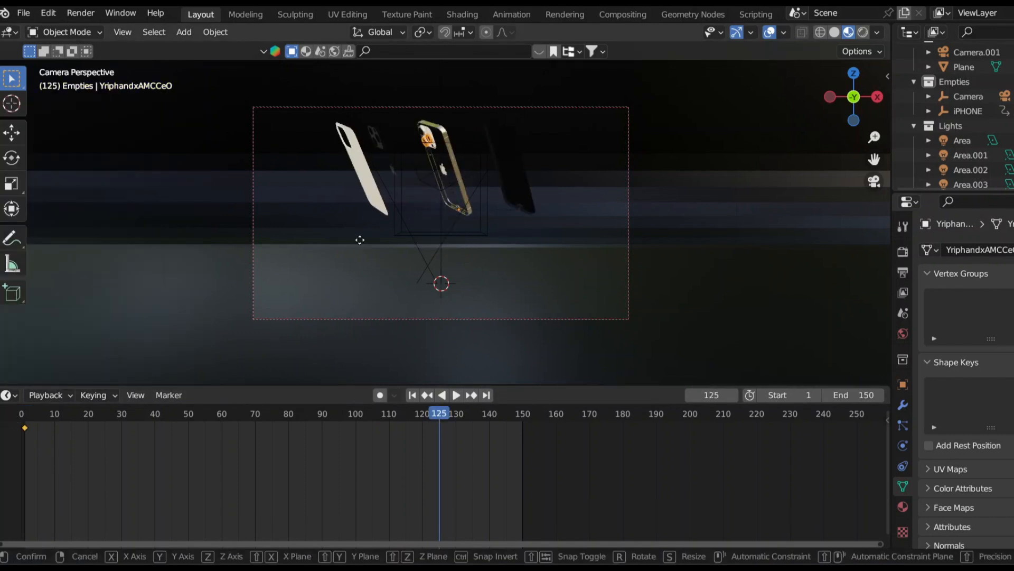
key(x)
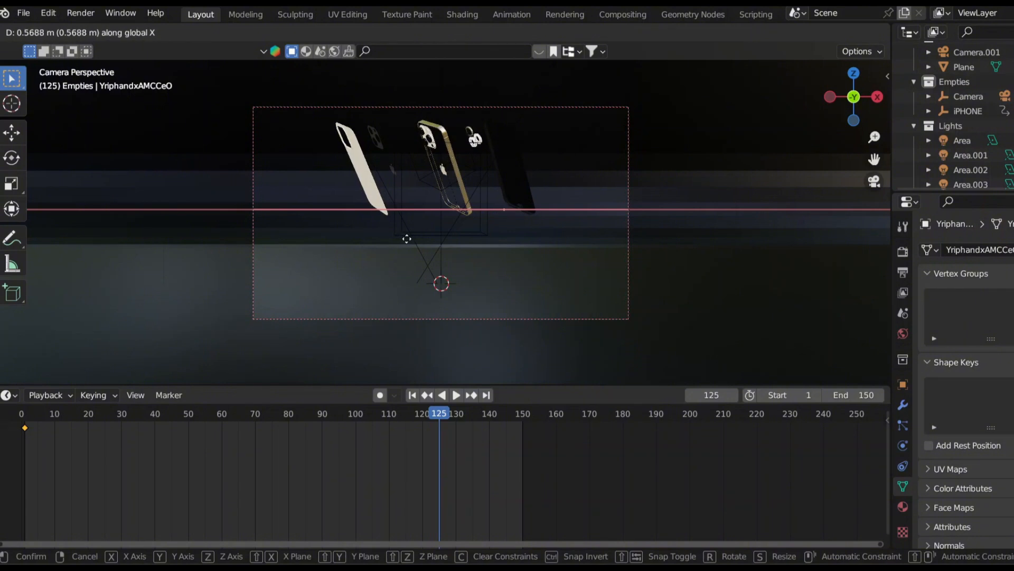
click(407, 233)
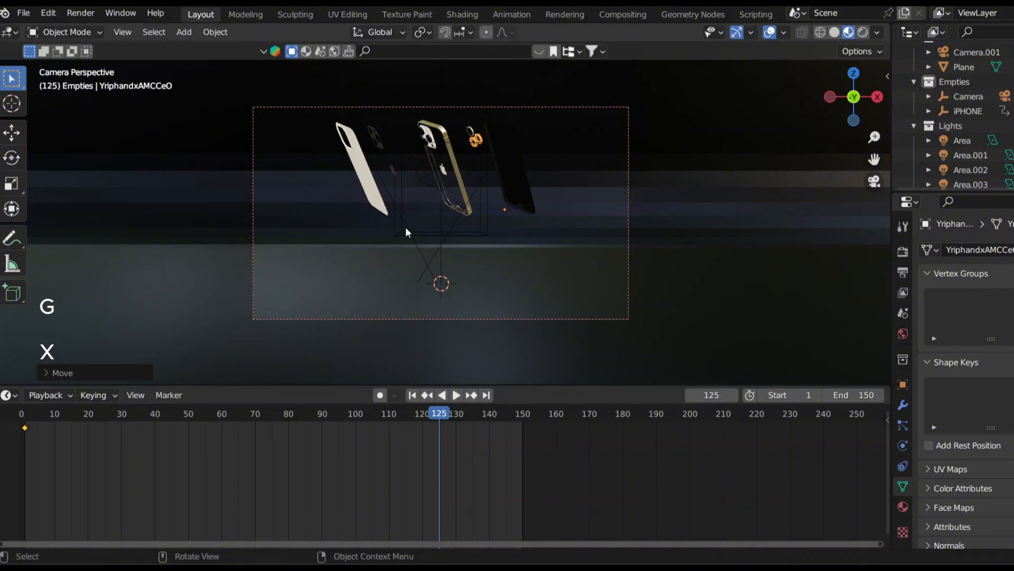
Insert a Location, Rotation & Scale keyframe for the camera lenses at frame 125 and save the file
key(i)
click(235, 228)
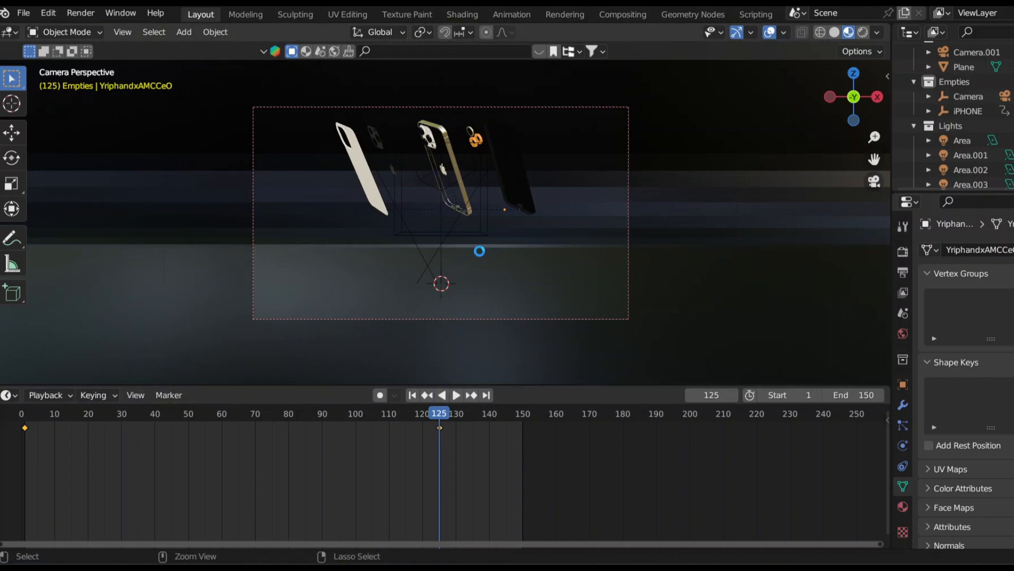
key(ctrl+s)
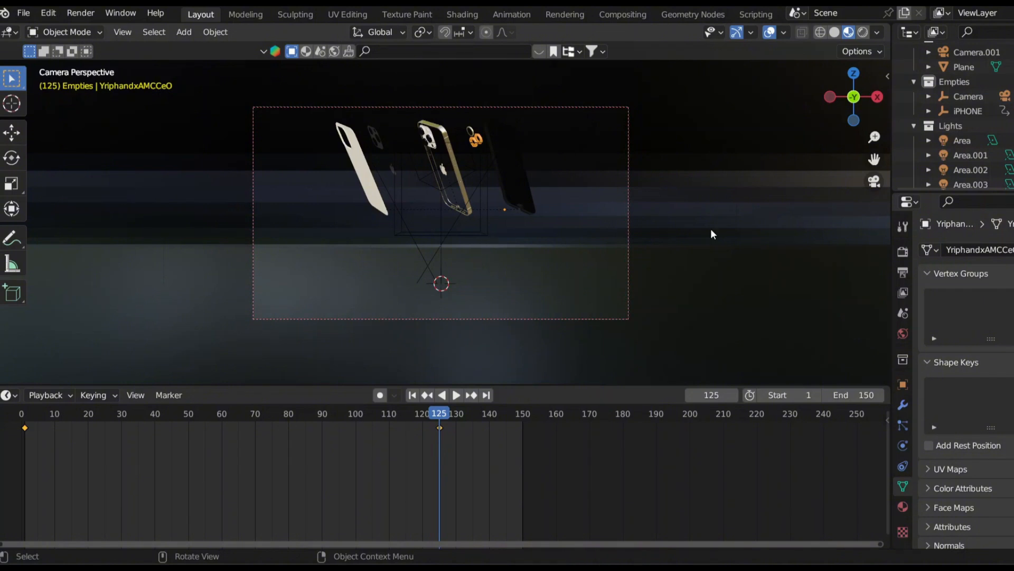
Insert a Location, Rotation & Scale keyframe for the Camera empty at frame 1
click(977, 96)
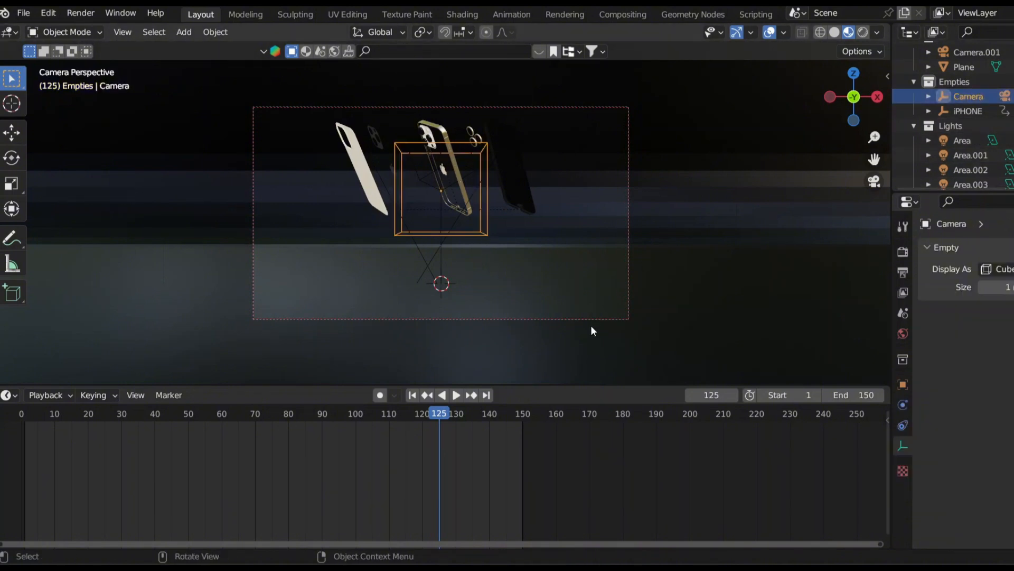
click(713, 395)
text(1)
key(Return)
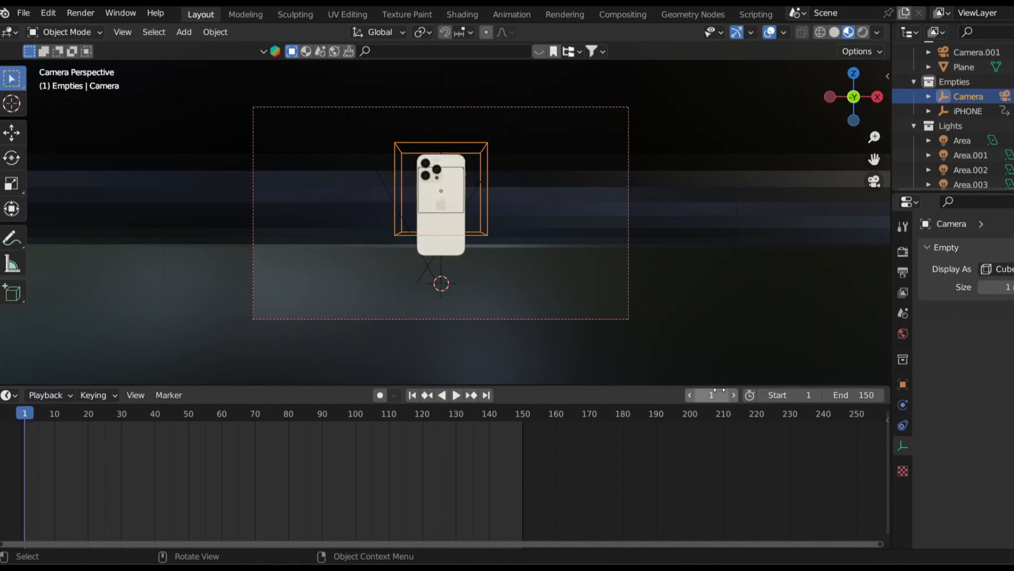
key(i)
click(179, 218)
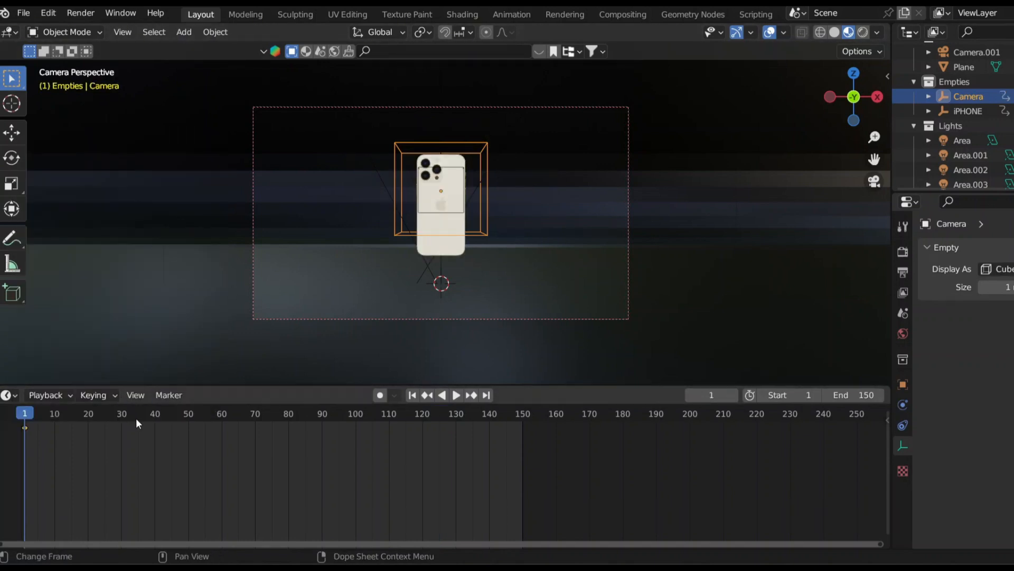
At frame 50, move the Camera empty about 0.25 m up along Z and scale it to about 0.69
click(191, 412)
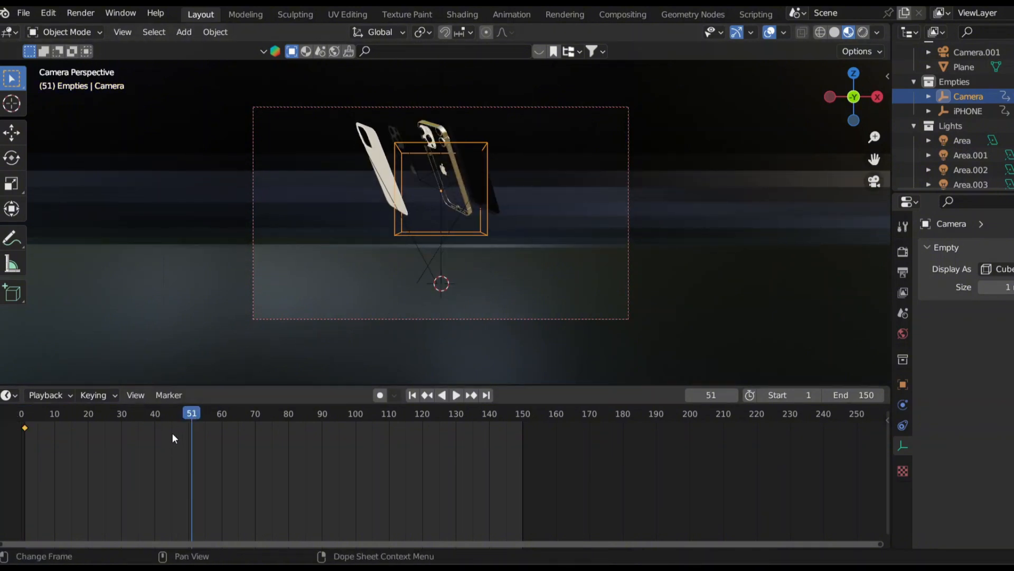
key(Left)
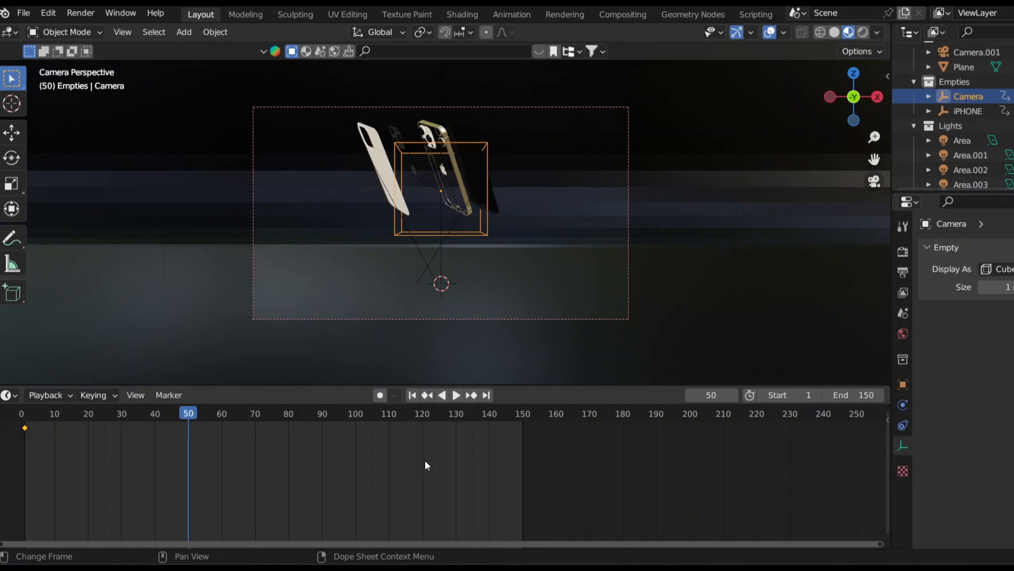
key(g)
key(z)
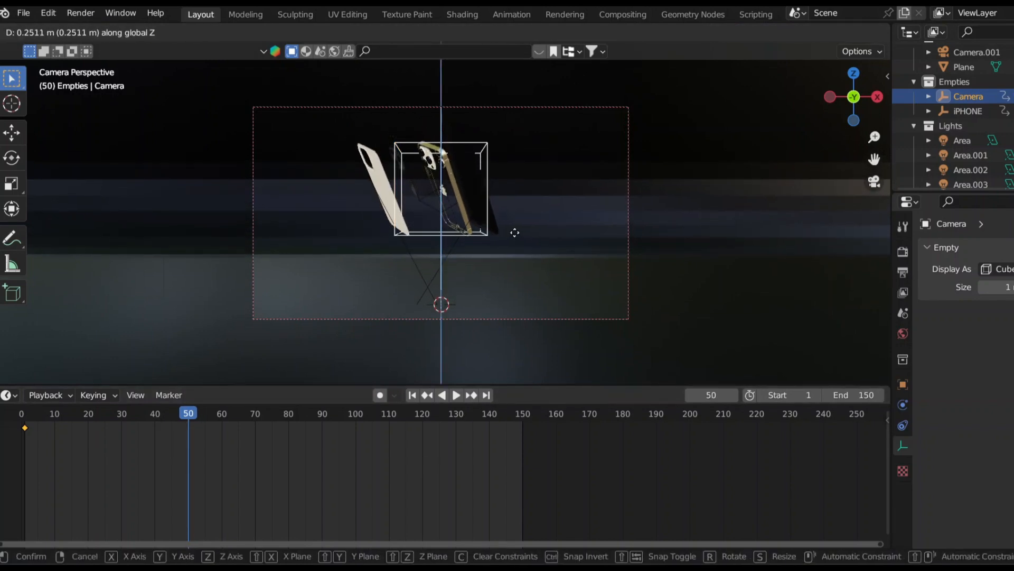
click(515, 233)
key(s)
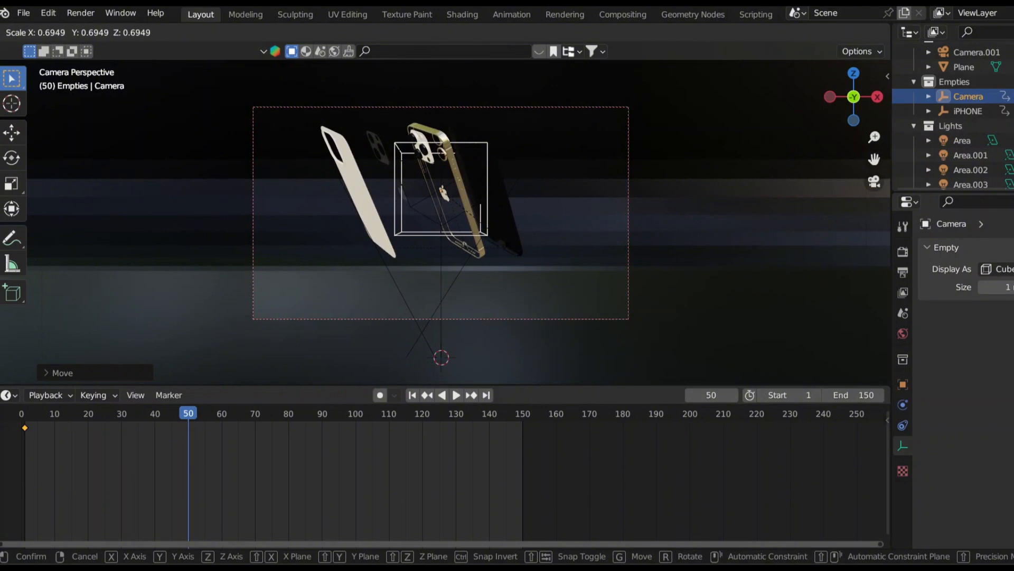
click(514, 250)
Insert a Location, Rotation & Scale keyframe for the Camera empty at frame 50
key(i)
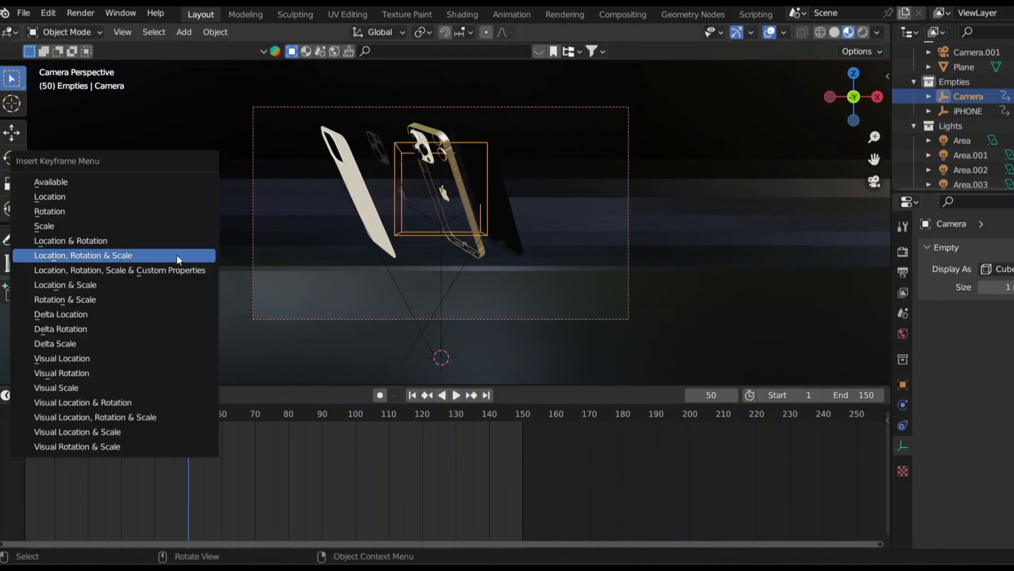
click(176, 254)
key(space)
key(Escape)
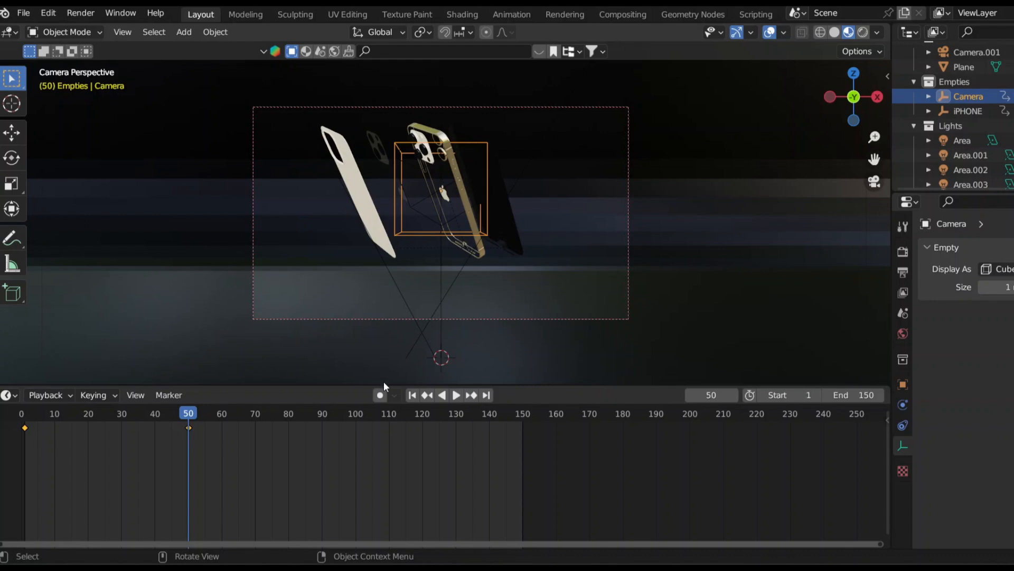
At frame 100, rotate the Camera empty about 40° around Z and insert a Location, Rotation & Scale keyframe
click(713, 396)
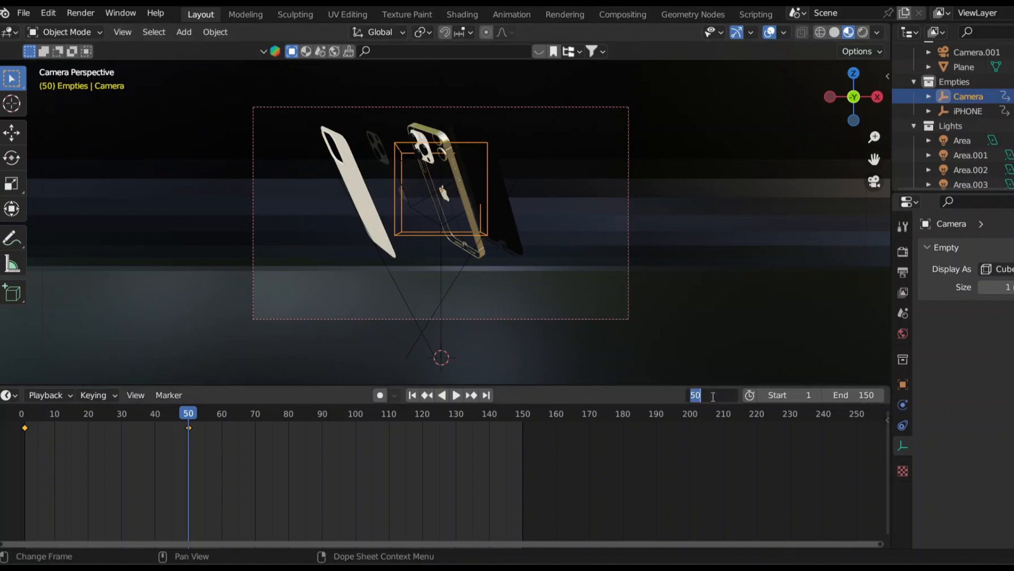
text(70)
key(Return)
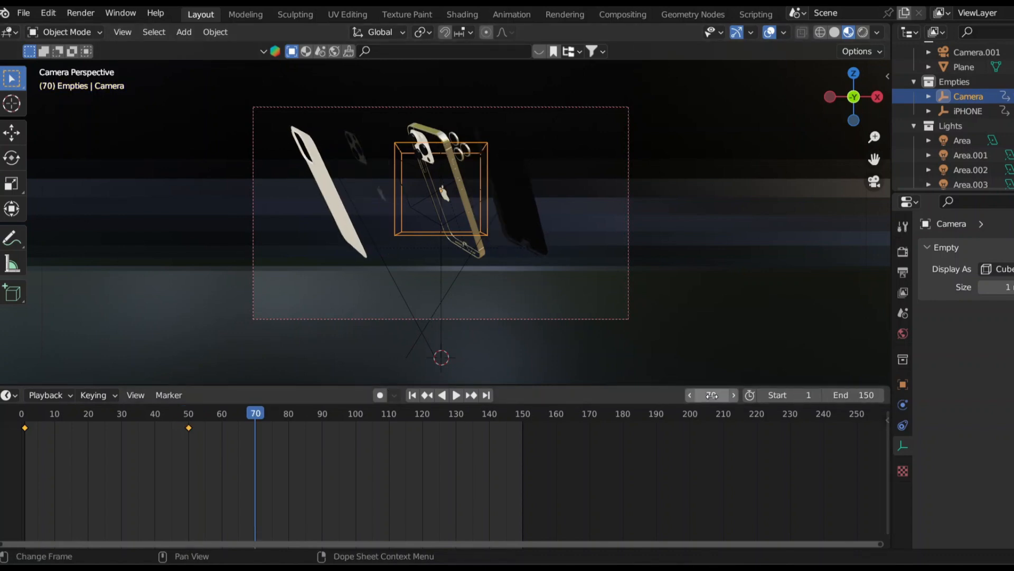
key(space)
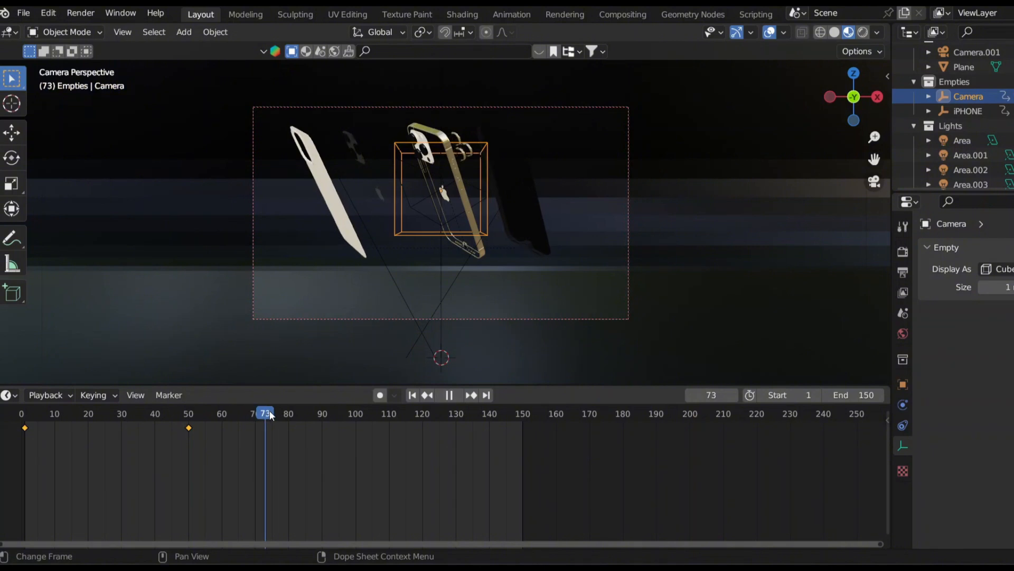
drag(341, 412, 356, 414)
key(space)
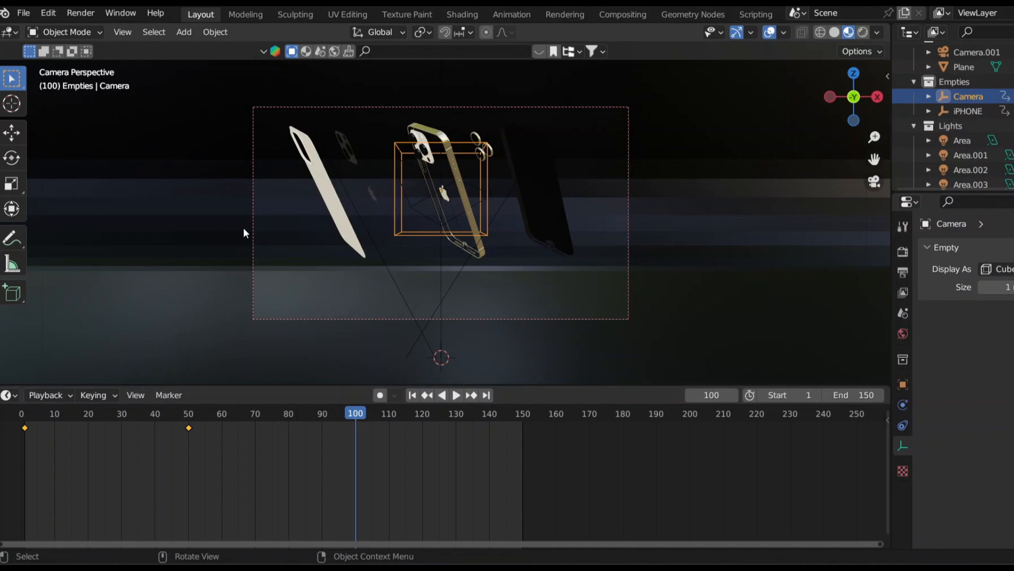
key(r)
key(z)
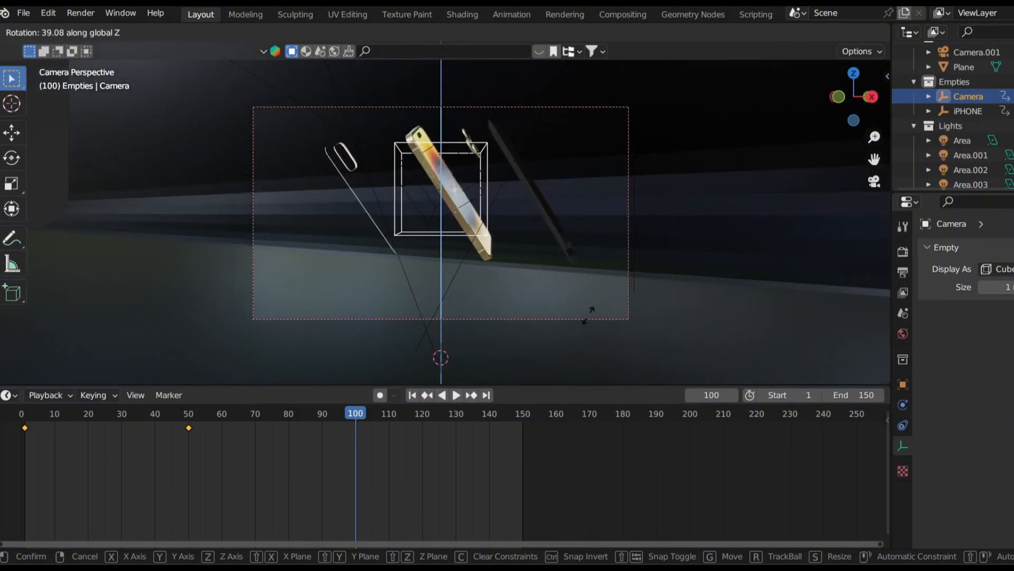
click(370, 241)
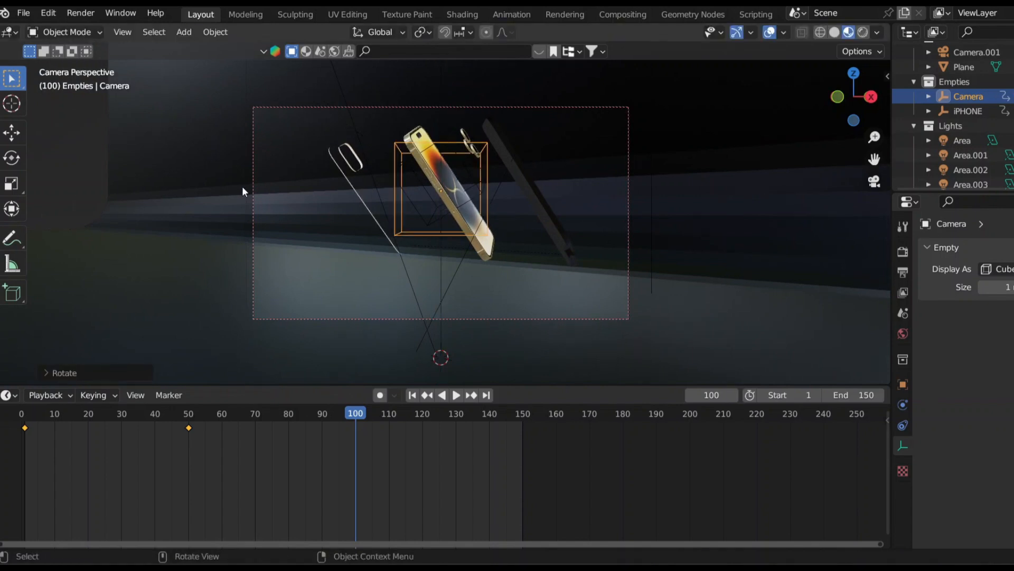
key(i)
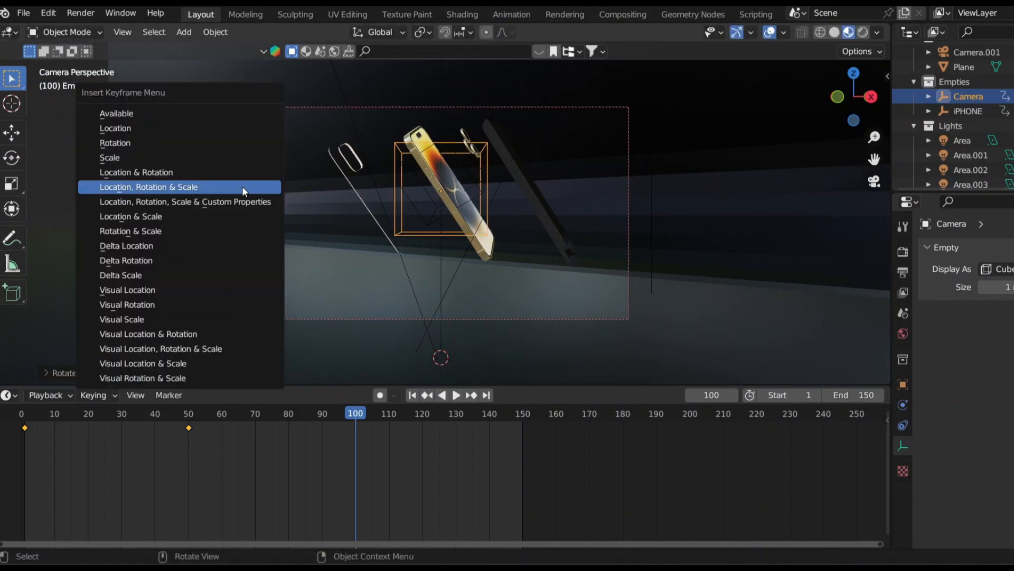
click(242, 186)
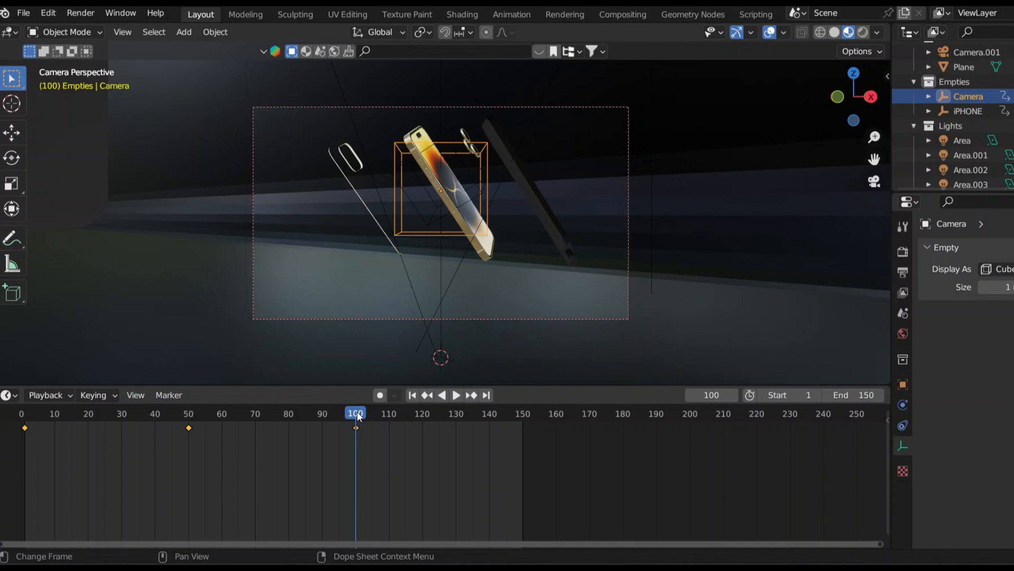
At frame 130, scale the Camera empty down to about 0.81 to bring the camera closer to the phone parts
key(space)
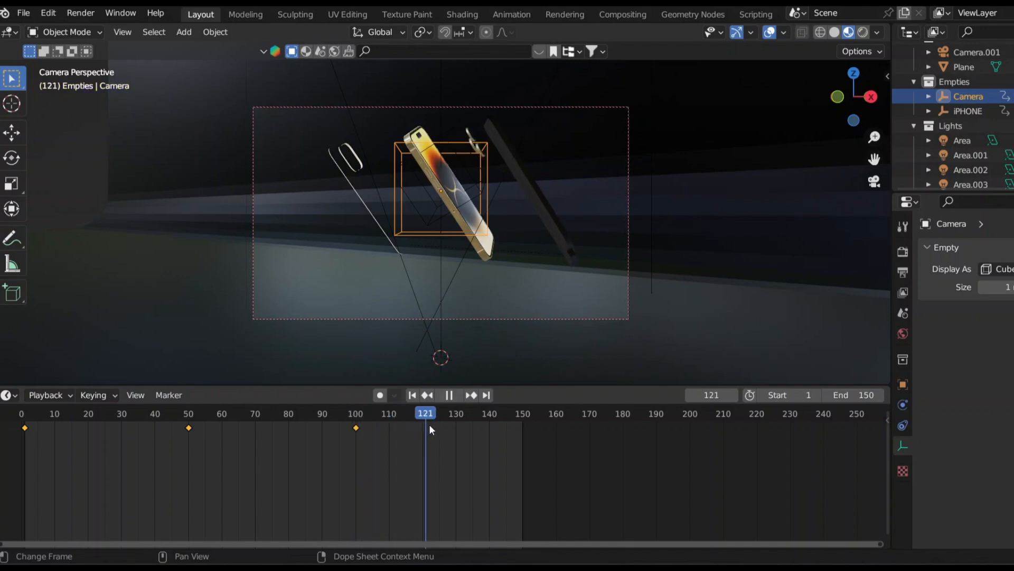
drag(429, 425, 456, 426)
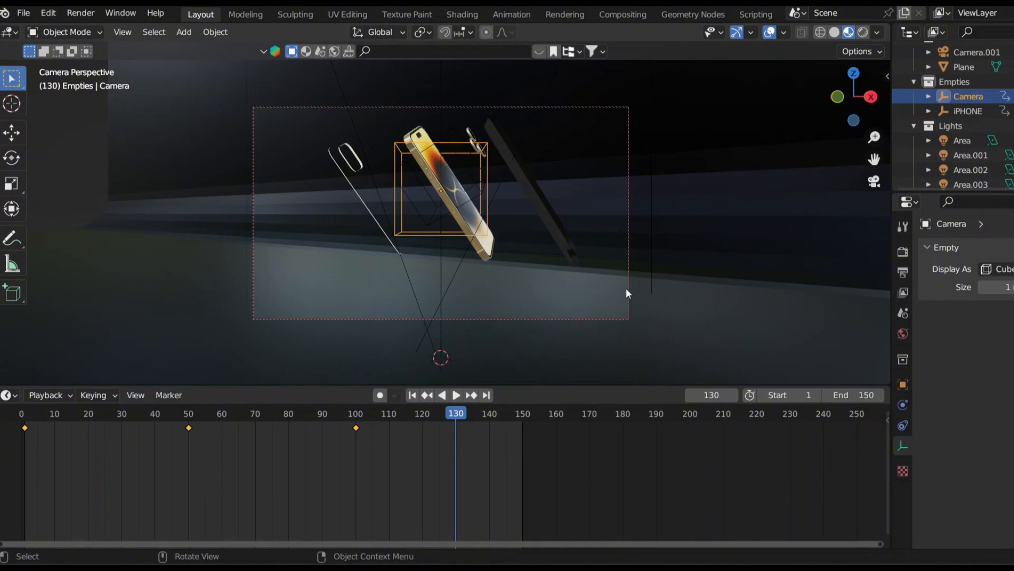
key(s)
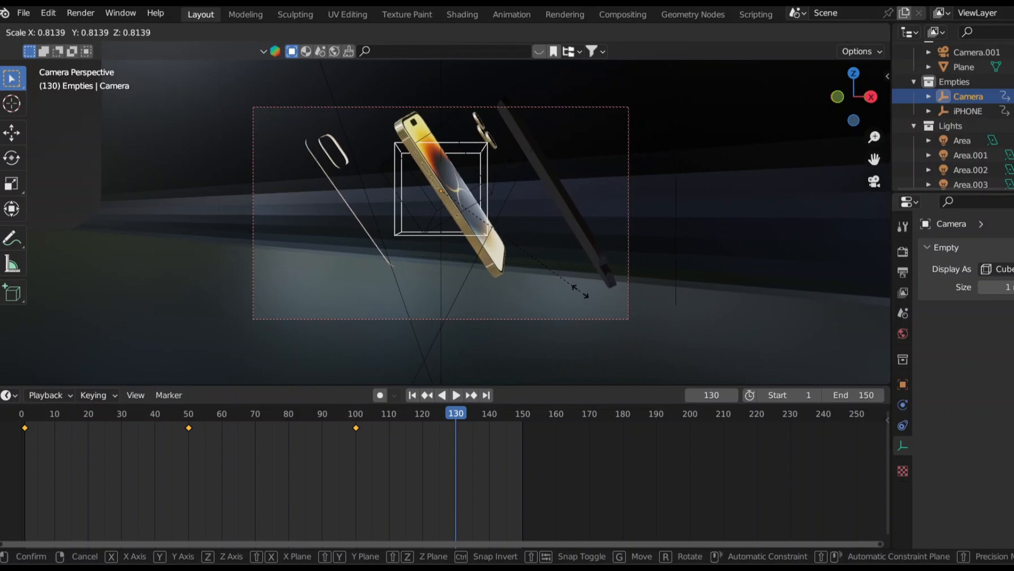
click(580, 291)
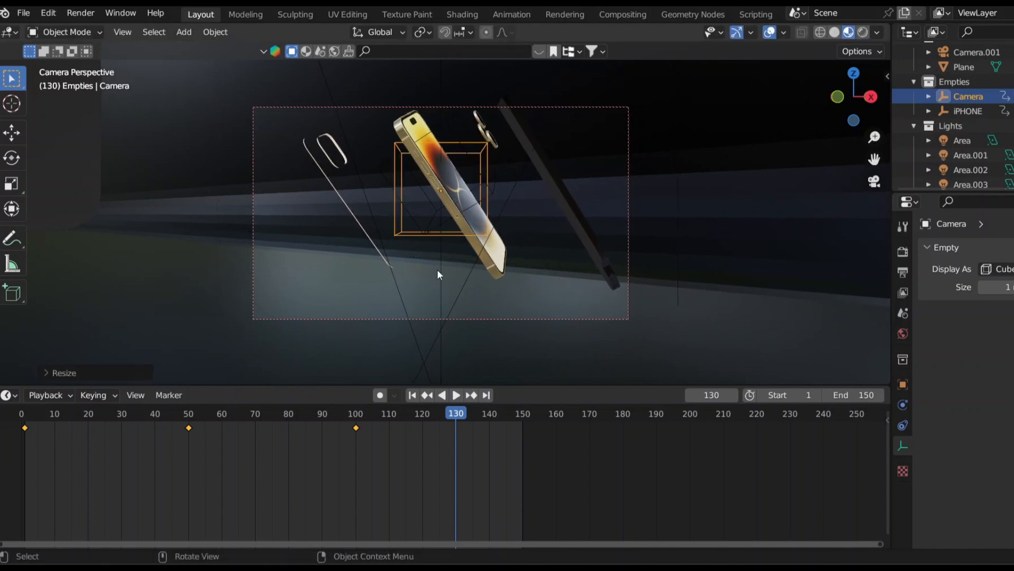
Insert a Location, Rotation & Scale keyframe for the Camera empty at frame 130 and copy its frame 1 keyframe to frame 150
key(i)
click(178, 186)
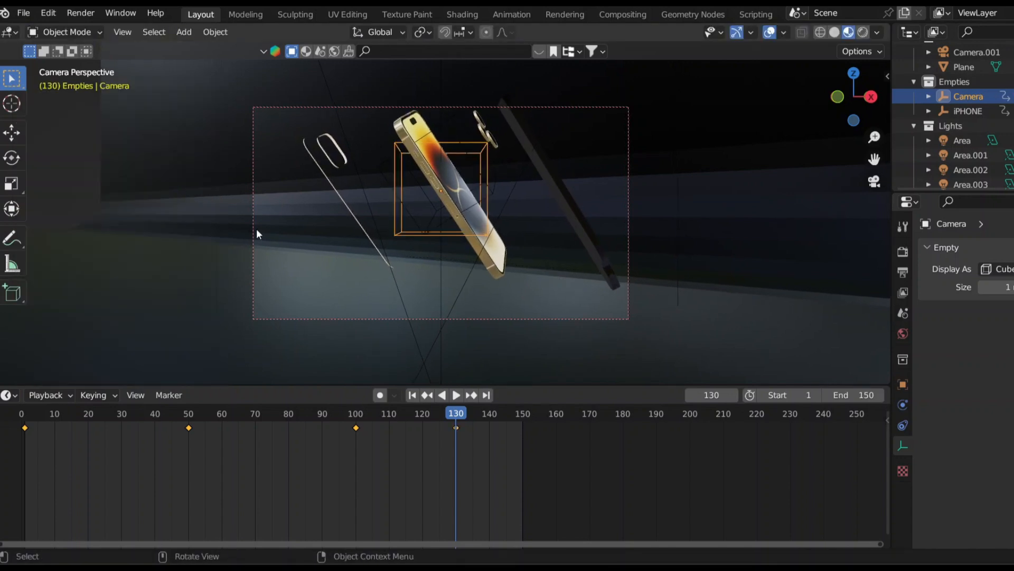
click(24, 428)
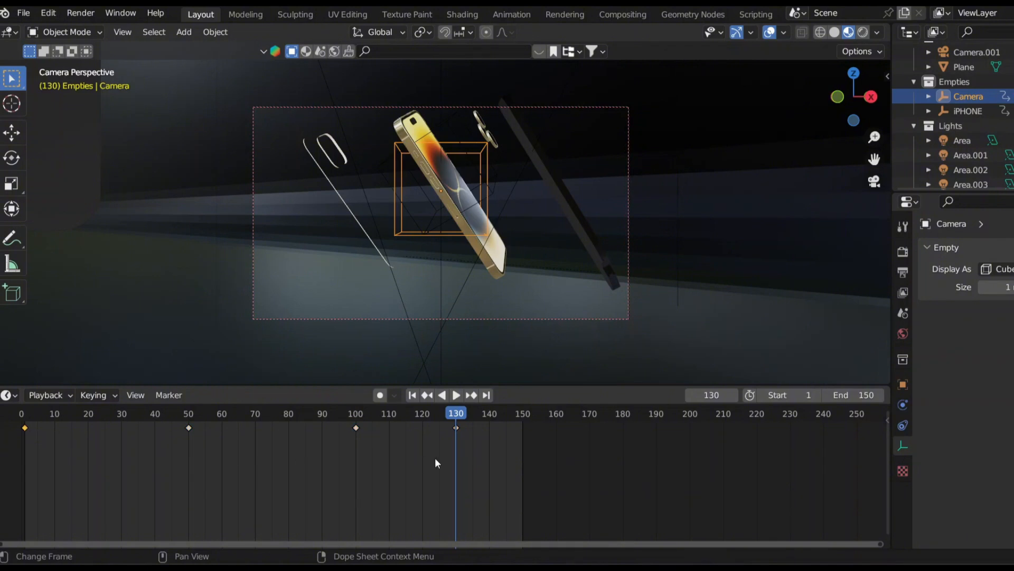
click(721, 394)
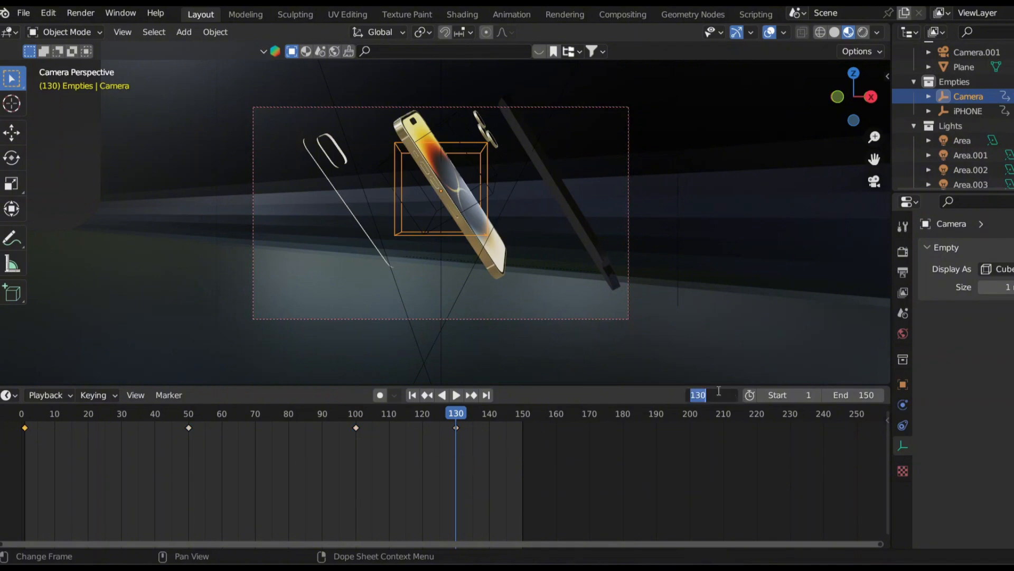
text(150)
key(Return)
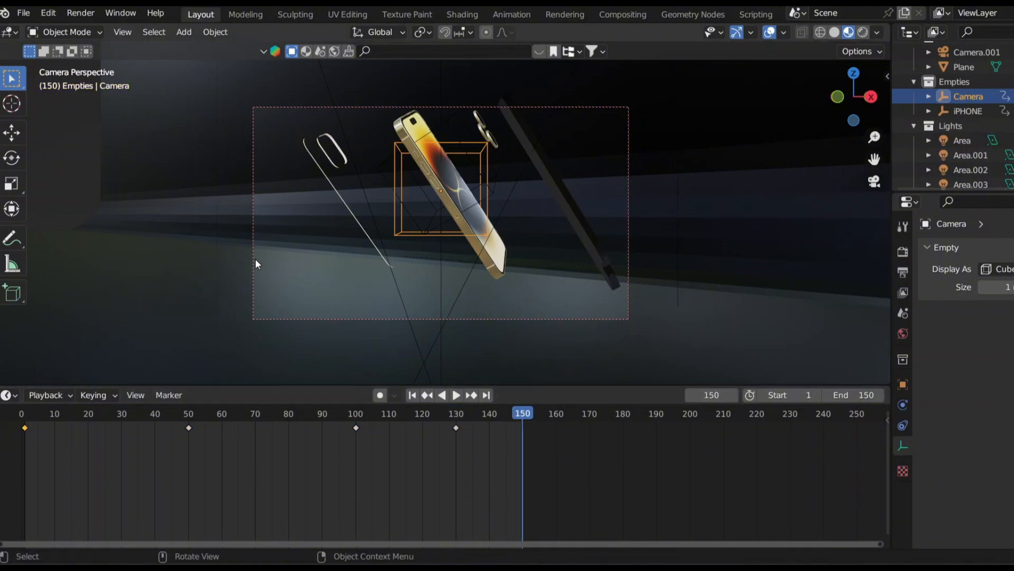
key(ctrl+c)
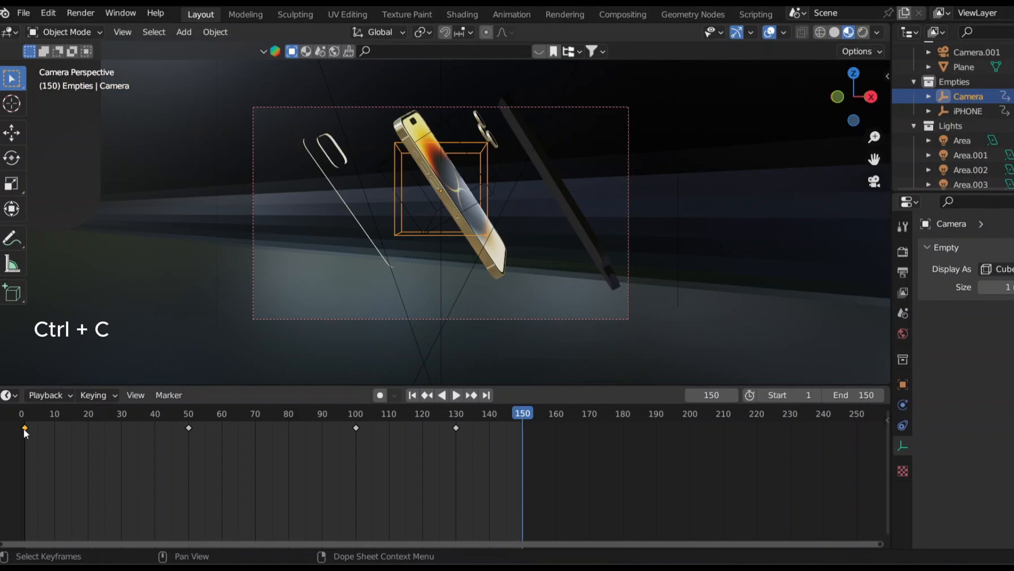
key(ctrl+v)
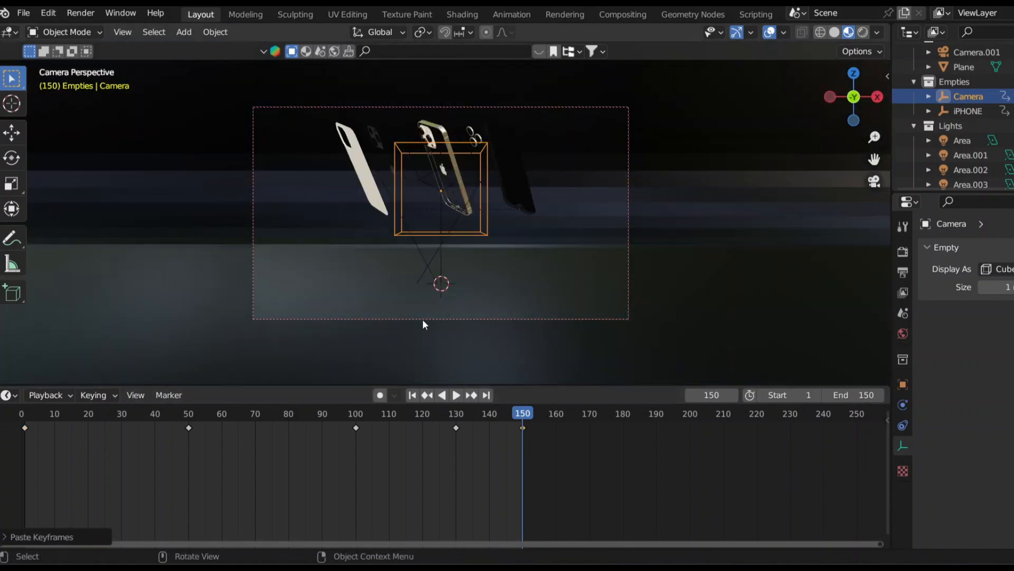
Copy the frame 1 keyframes of the phone's back panel and of its separated camera-outline and logo part to frame 150
click(356, 165)
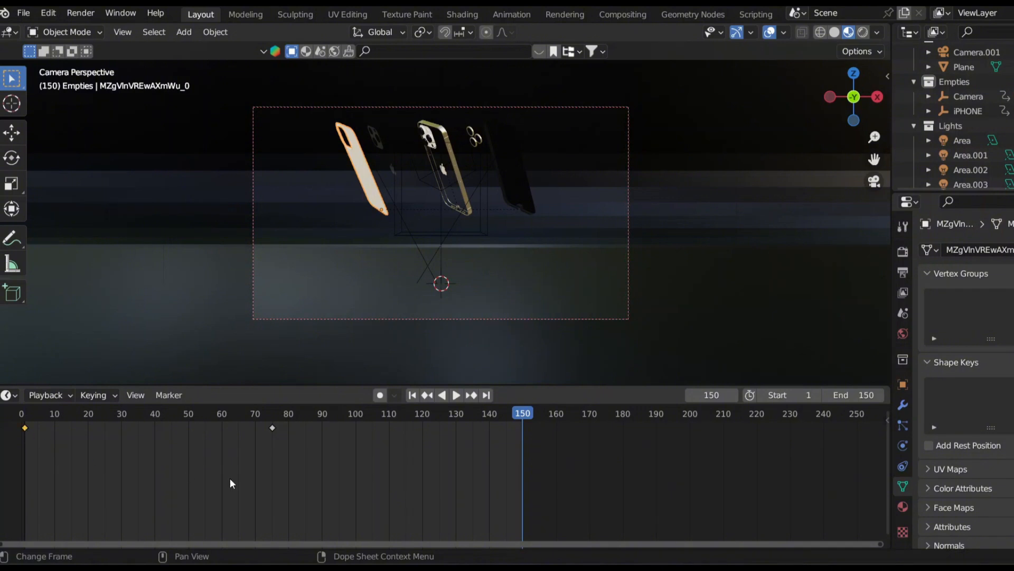
key(ctrl+c)
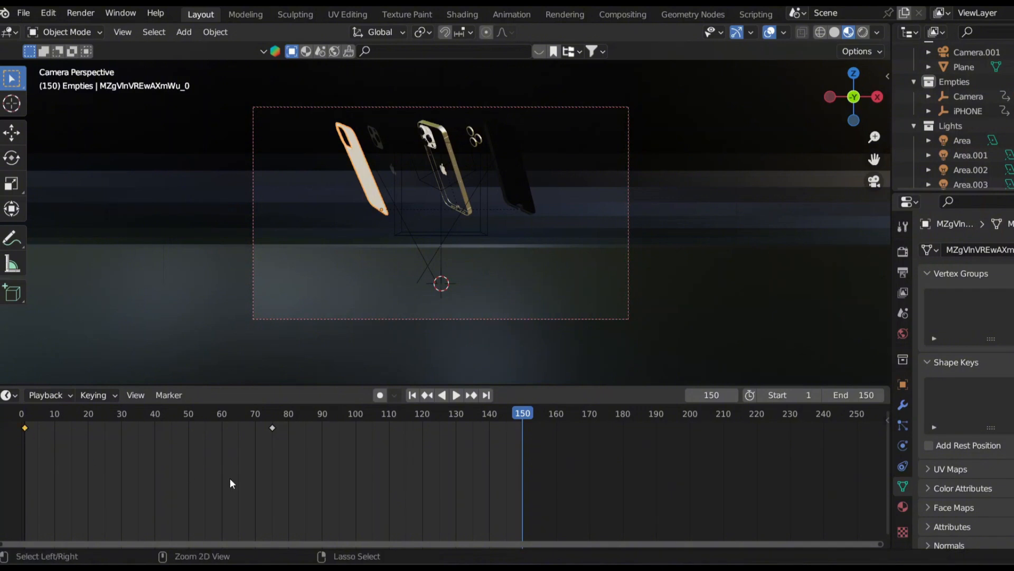
key(ctrl+v)
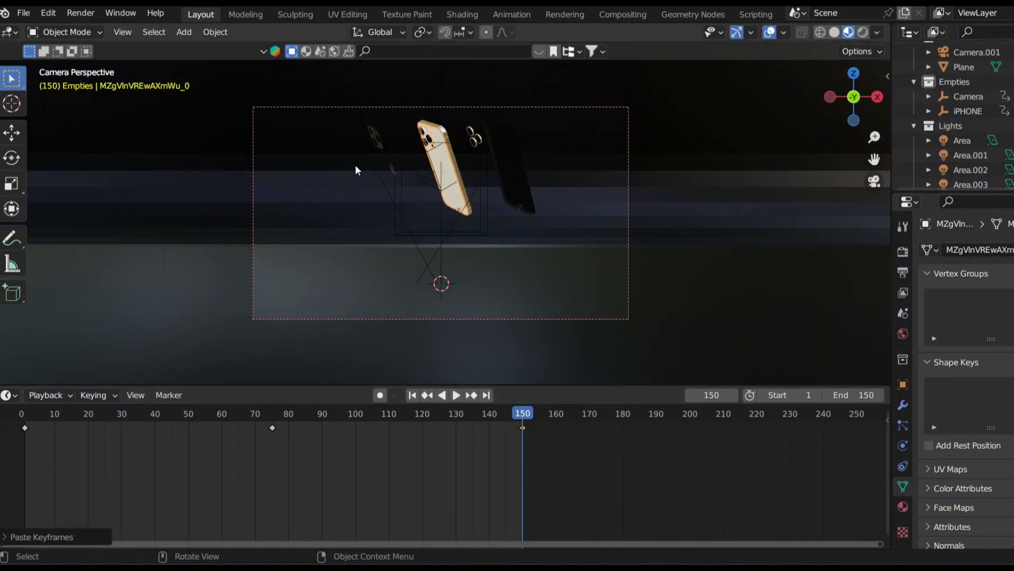
click(376, 138)
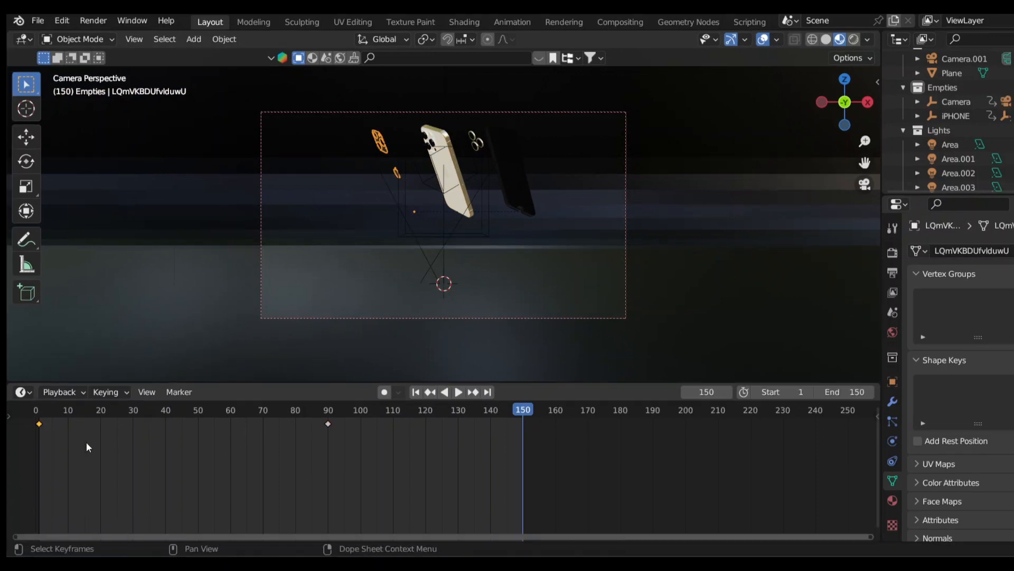
click(111, 449)
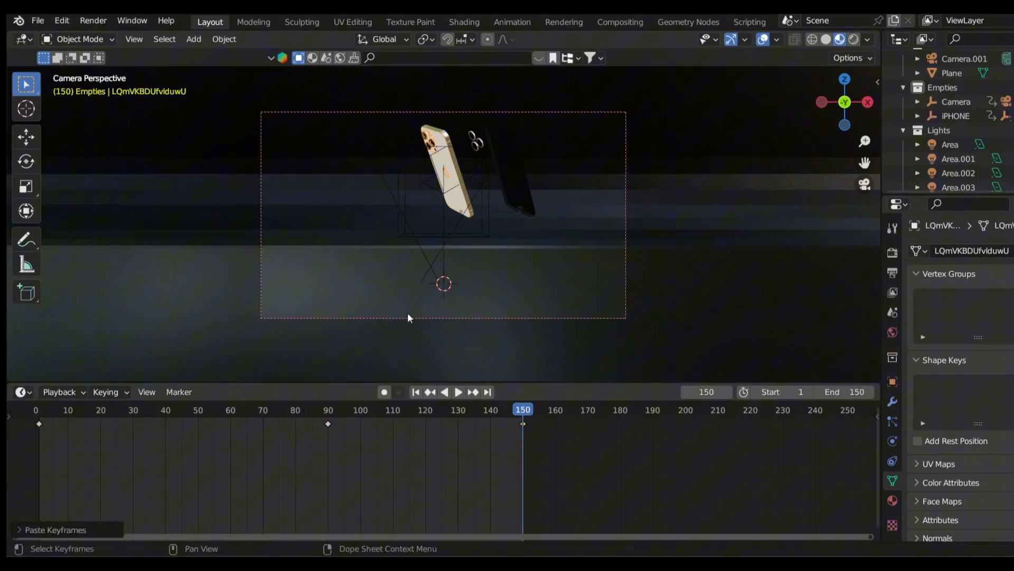
Copy the frame 1 keyframe of the separated camera lens part to frame 150
click(482, 145)
click(39, 423)
key(ctrl+c)
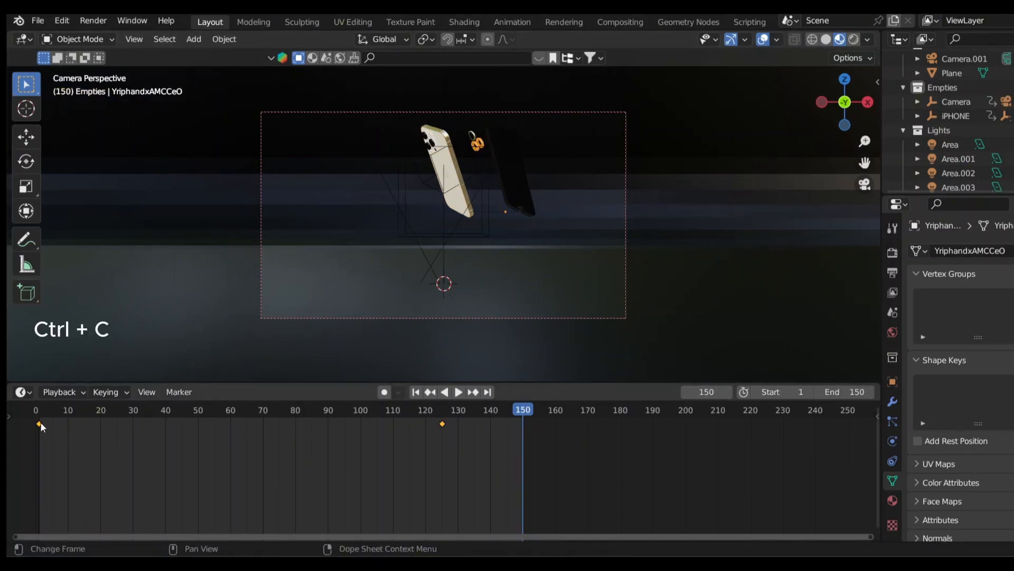
key(ctrl+v)
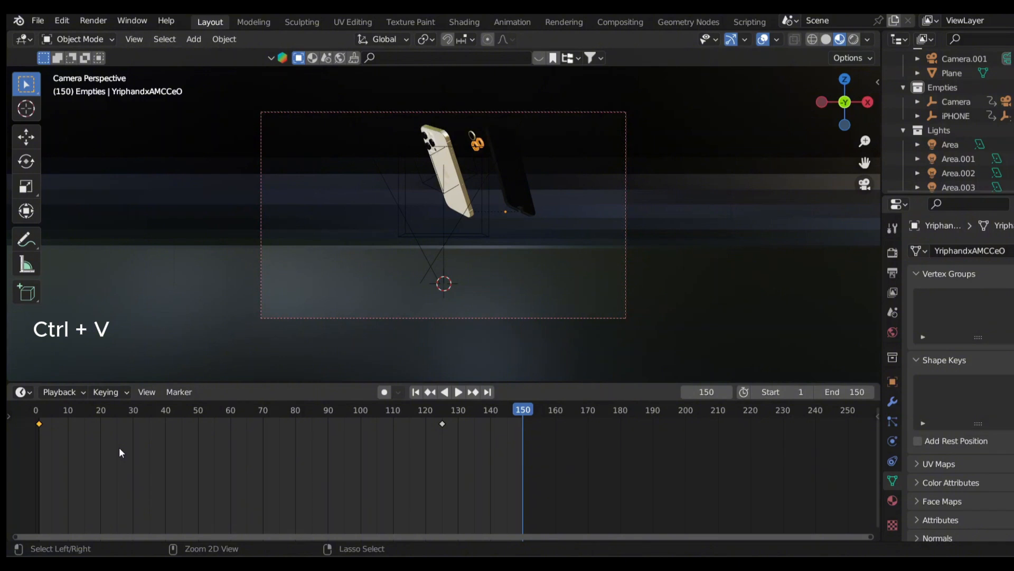
Copy the frame 1 keyframes of the dark front panel and the iPHONE empty to frame 150
click(518, 169)
key(ctrl+c)
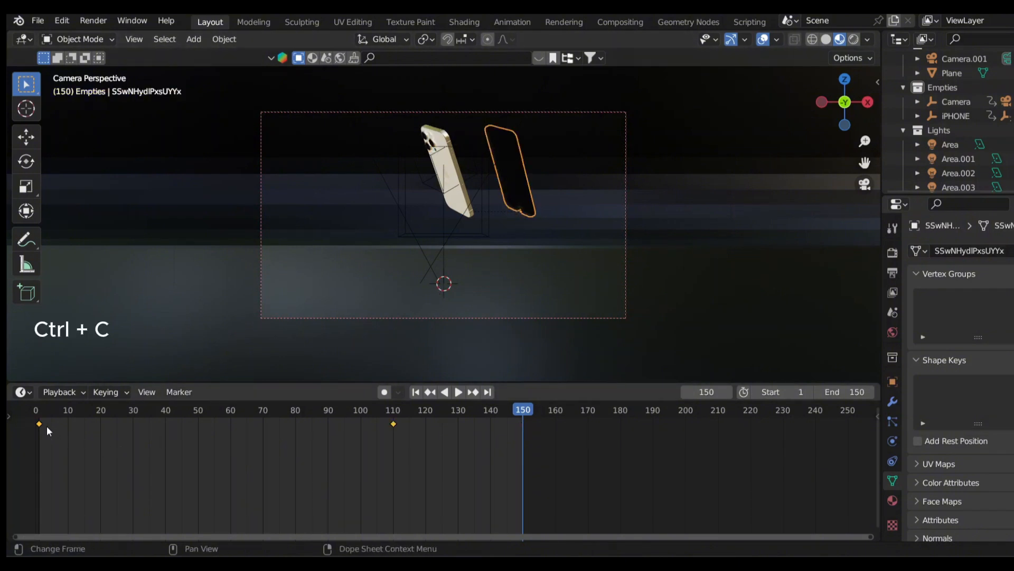
click(40, 422)
key(ctrl+v)
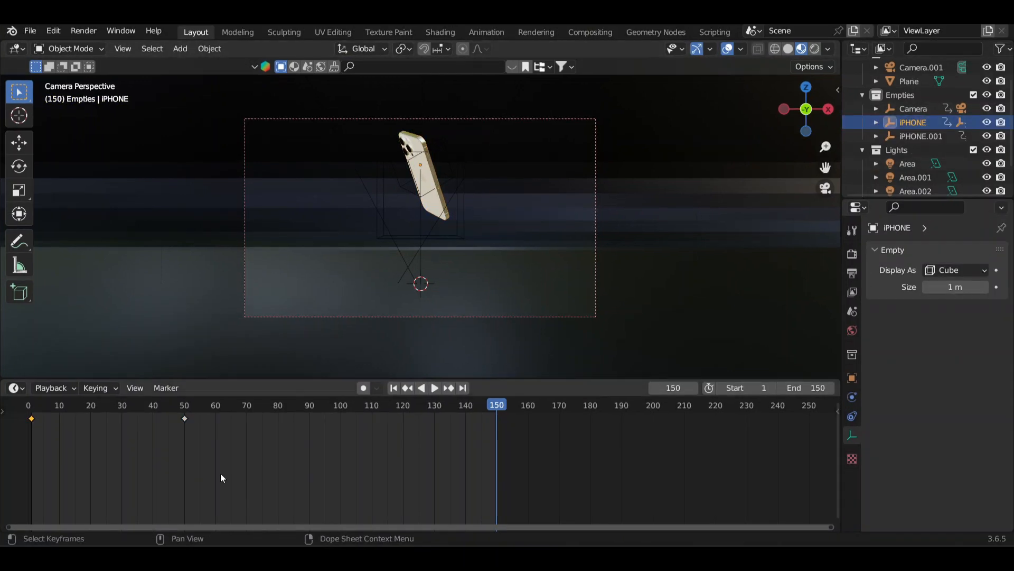
key(ctrl+c)
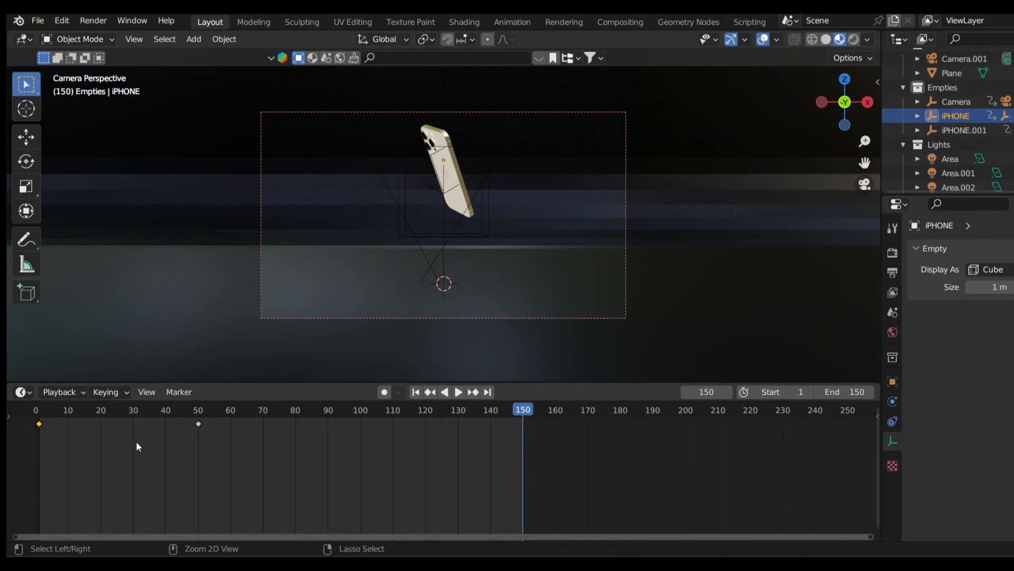
key(ctrl+v)
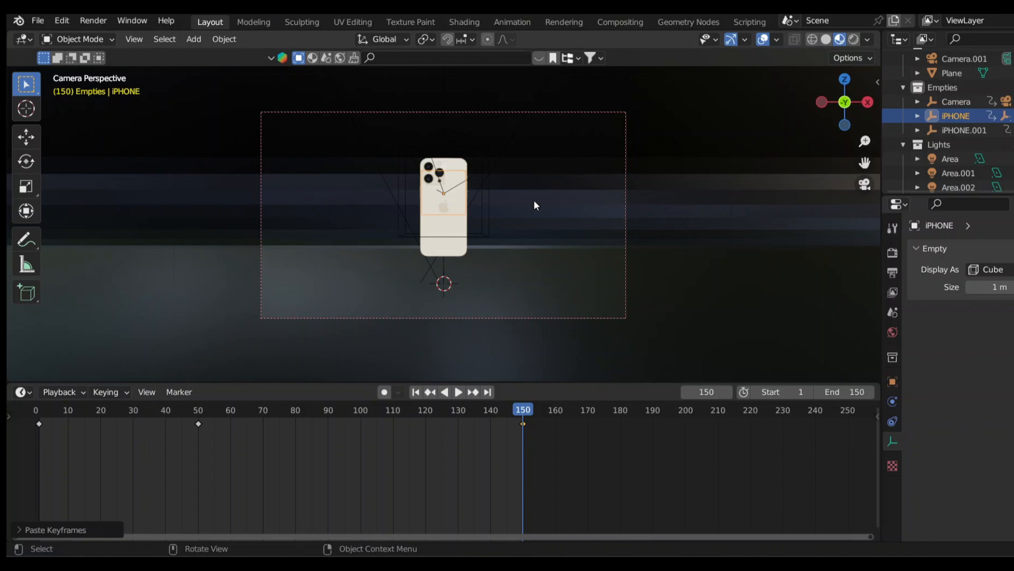
Play the animation from frame 1 to check the loop and save the file
click(698, 392)
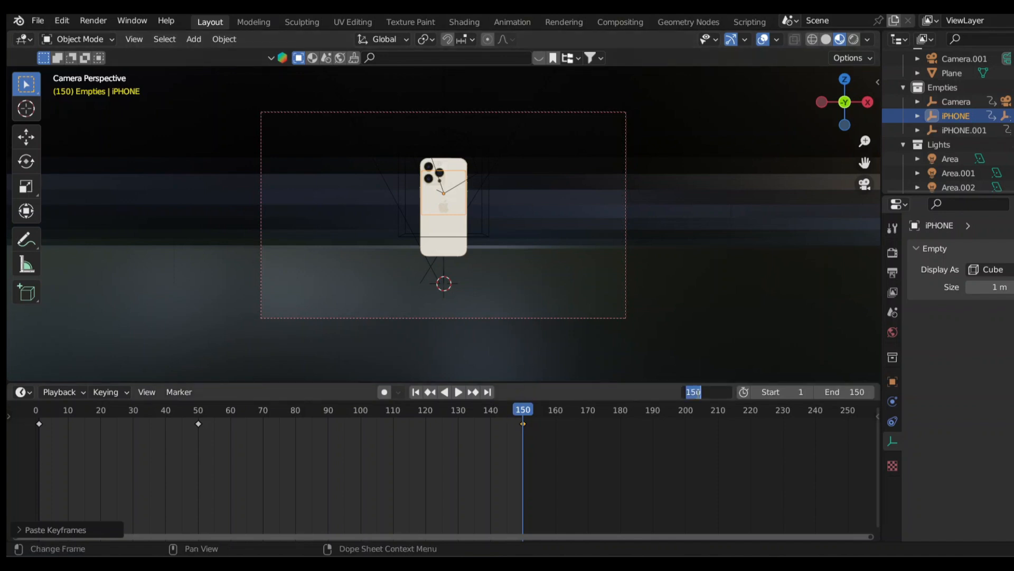
text(1)
key(Return)
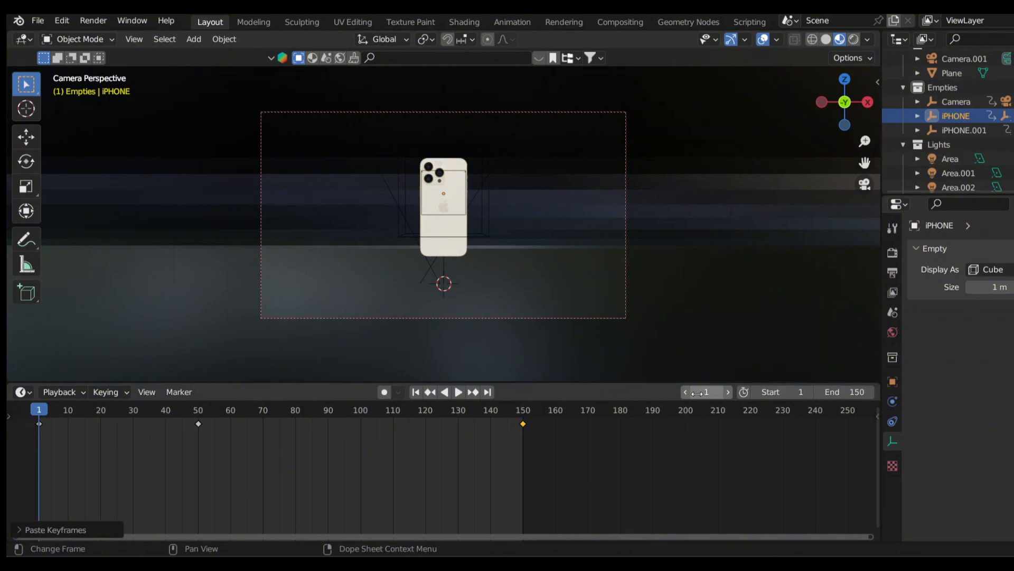
key(space)
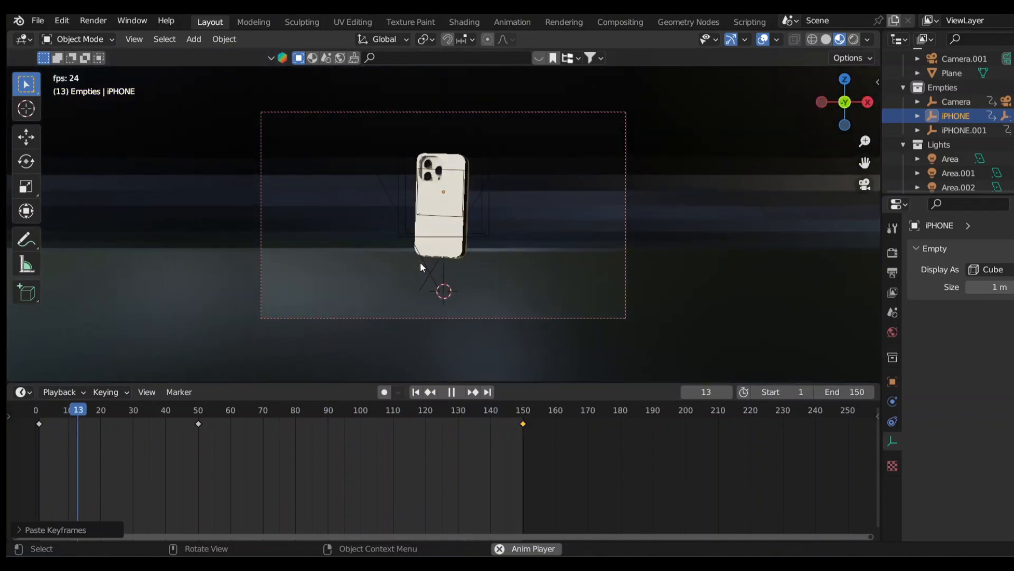
key(space)
key(ctrl+s)
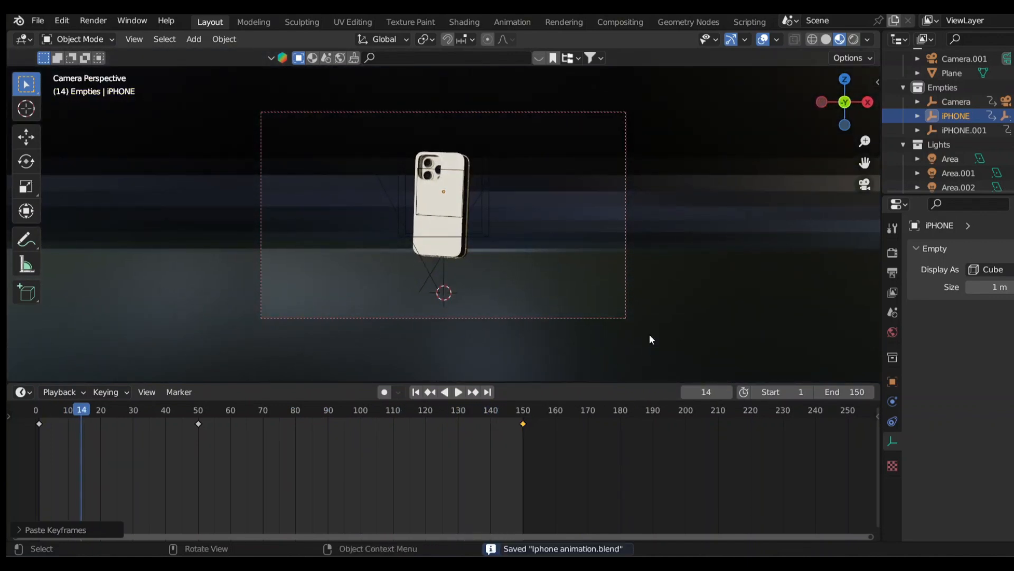
Review the output resolution, frame range, save location and file format, and open the render commands
click(892, 272)
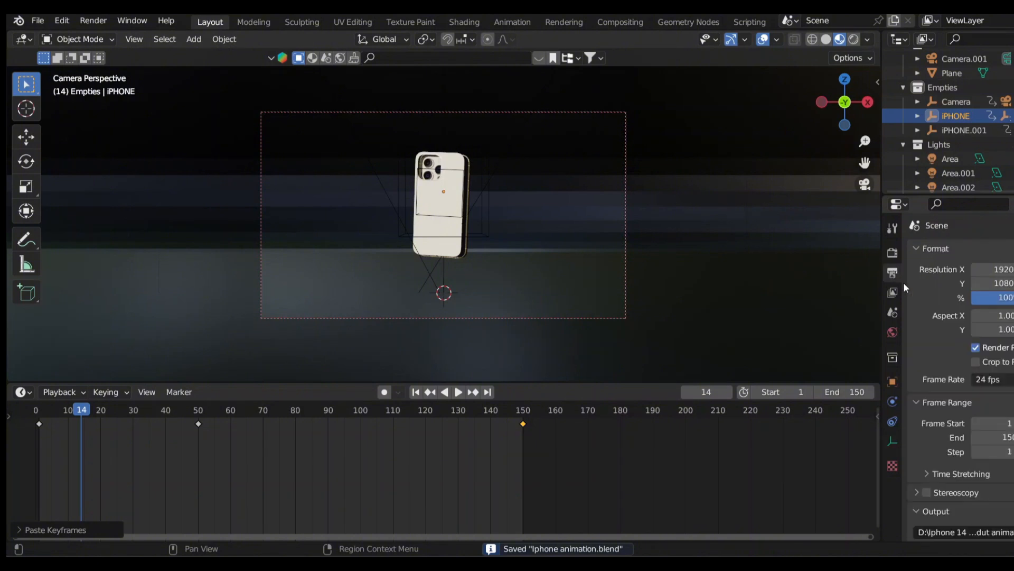
scroll(953, 337, down, 3)
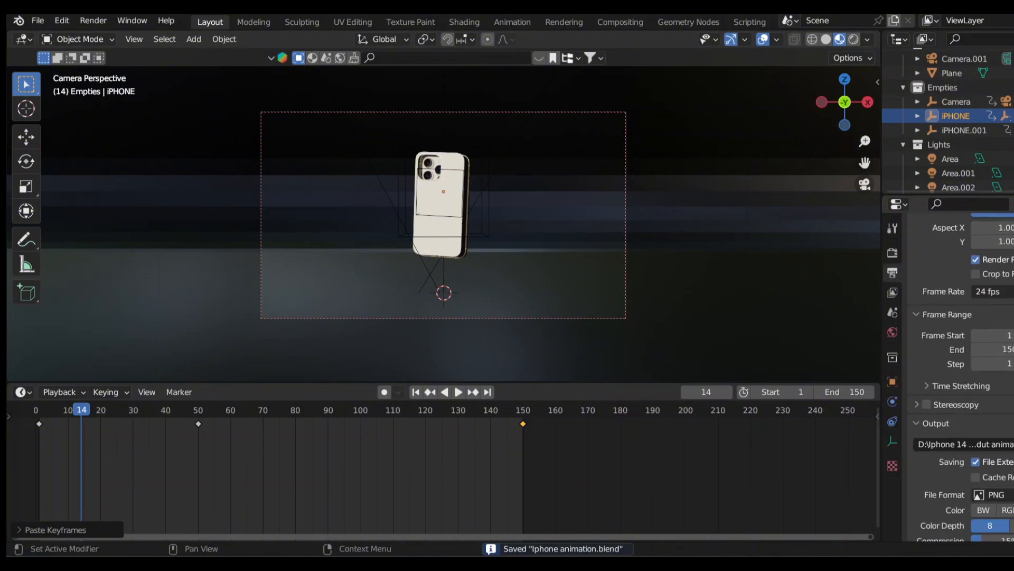
scroll(952, 344, down, 3)
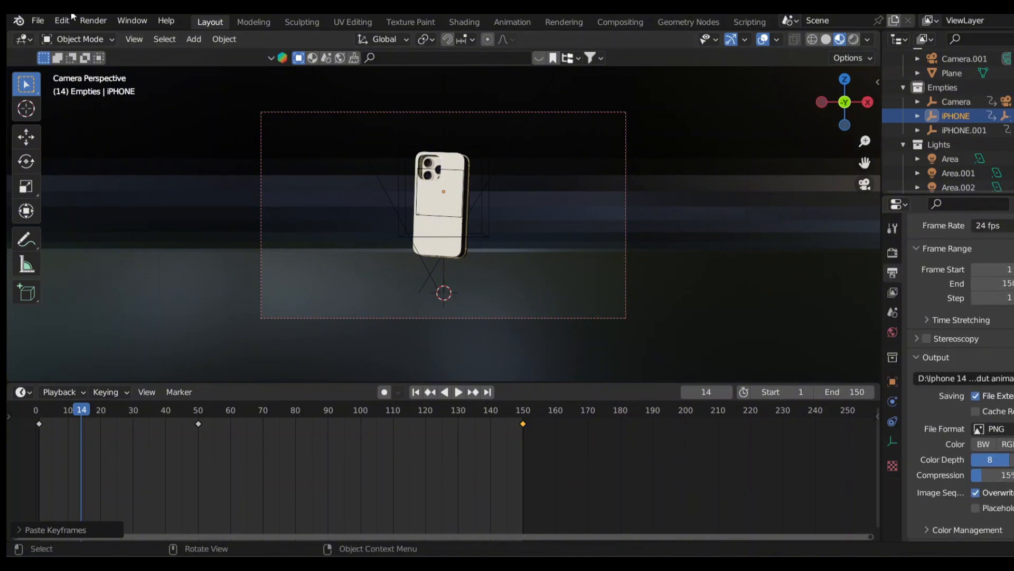
click(98, 21)
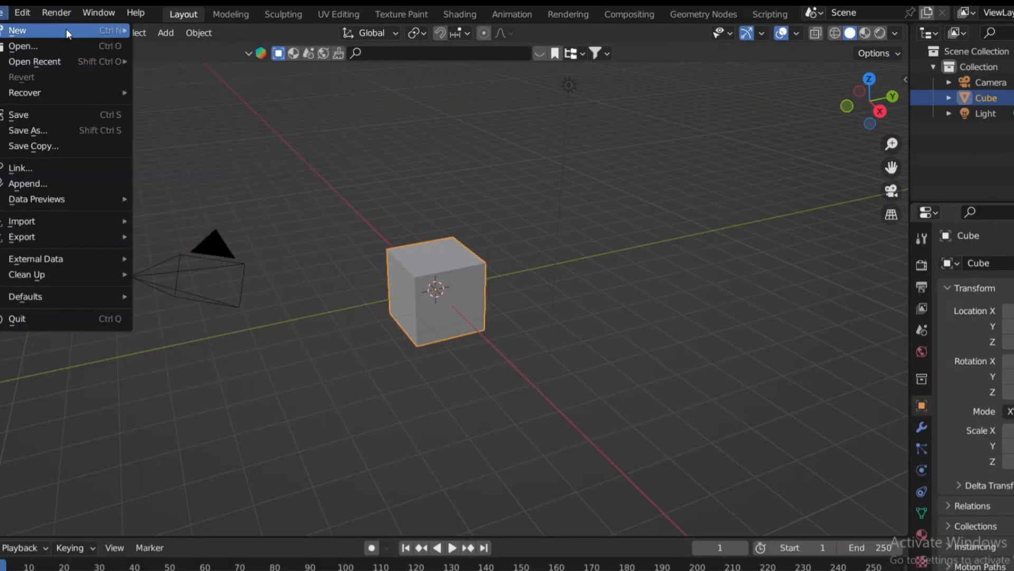
Create a new Video Editing project and set its end frame to 150
mouse_move(65, 30)
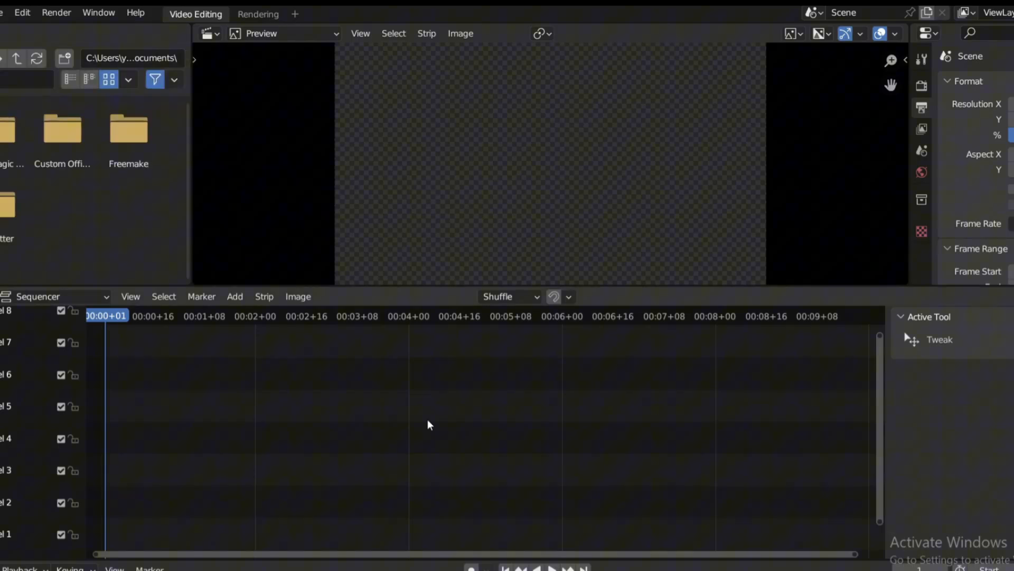
key(shift+a)
click(922, 85)
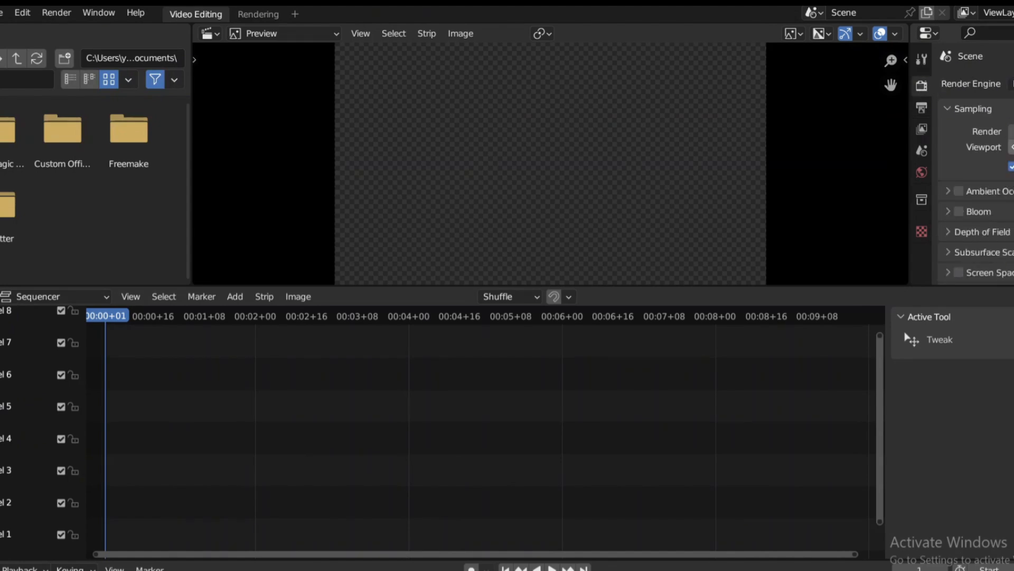
click(922, 108)
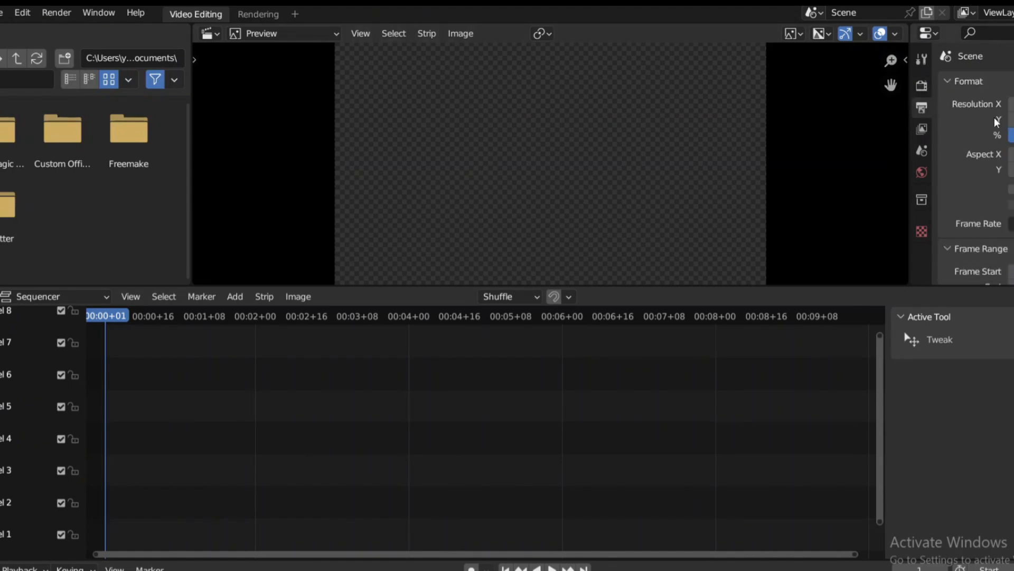
scroll(1004, 169, down, 5)
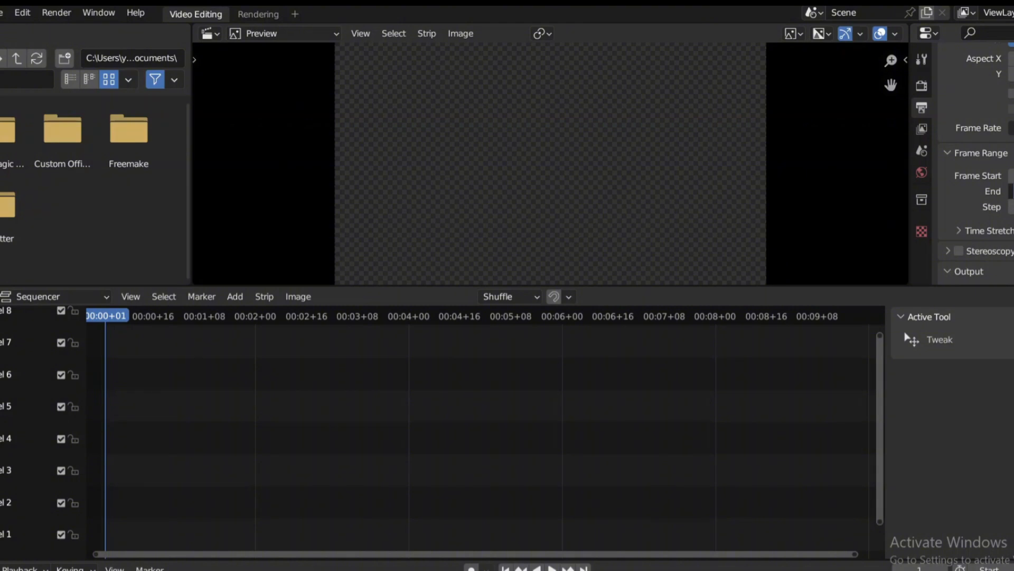
key(Return)
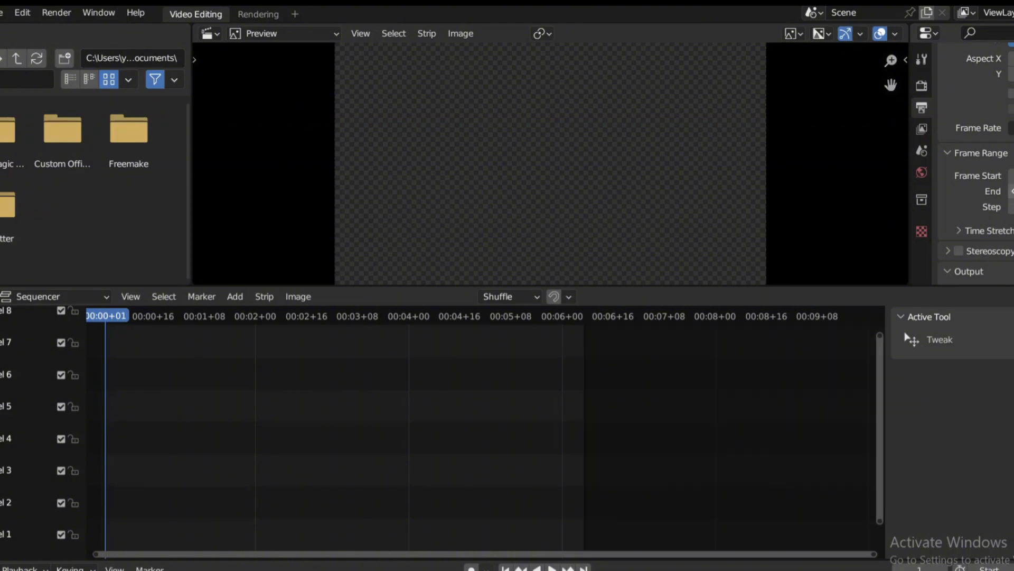
Add all the rendered PNG frames from the "Iphone 14 pro max produt animation" folder to the sequencer as one image strip starting at frame 1
key(shift+a)
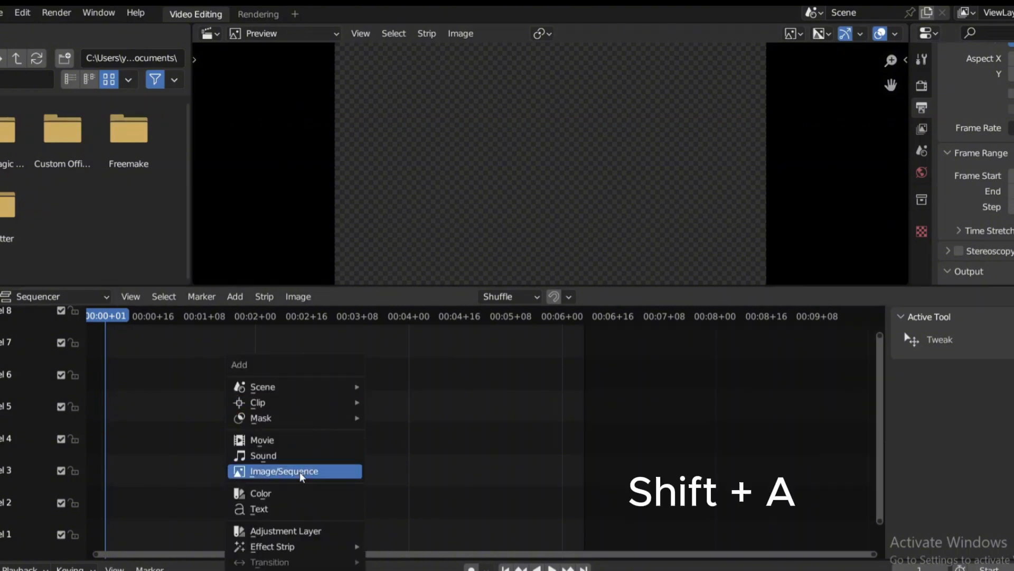
click(301, 472)
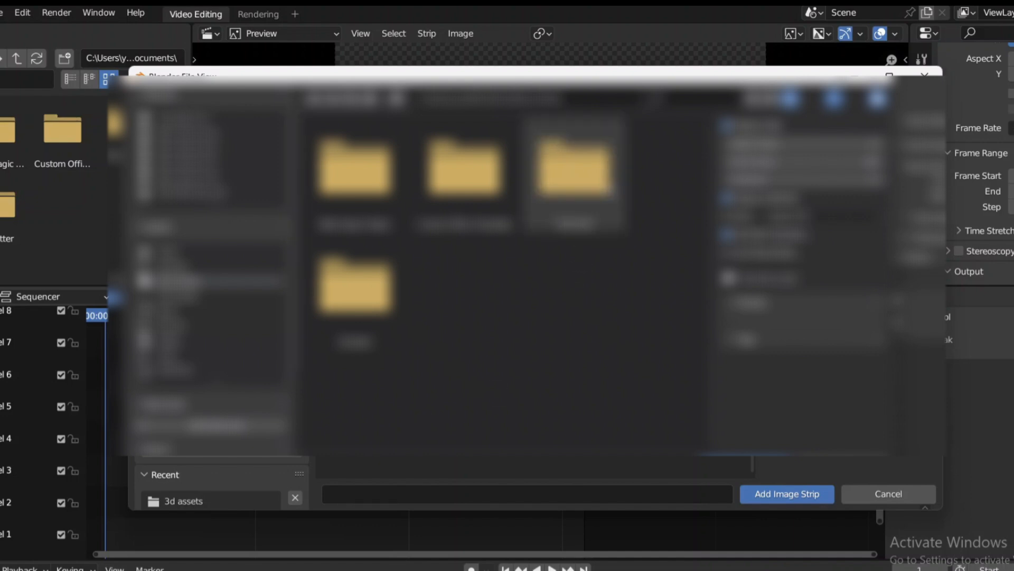
click(210, 135)
click(673, 100)
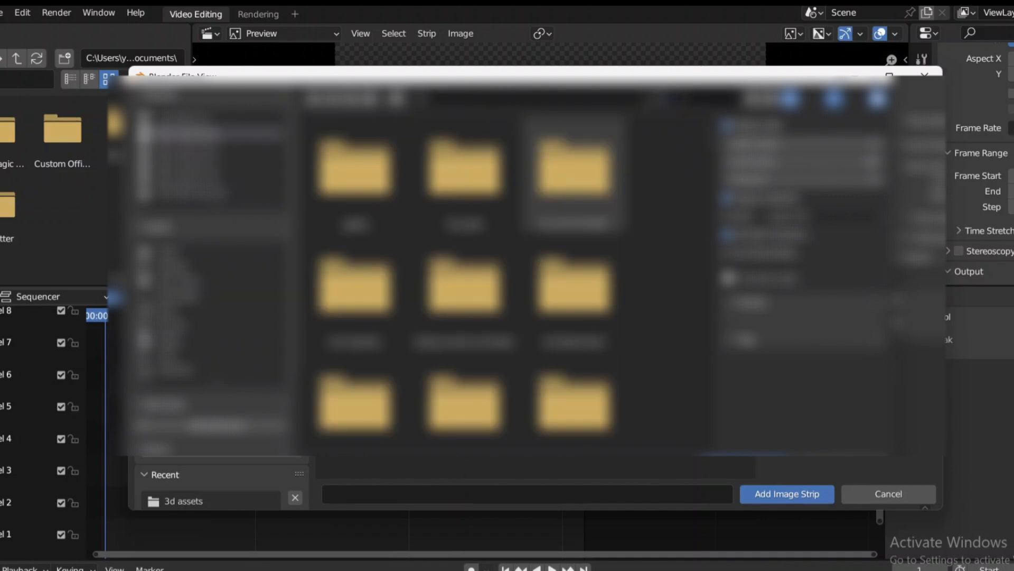
text(se)
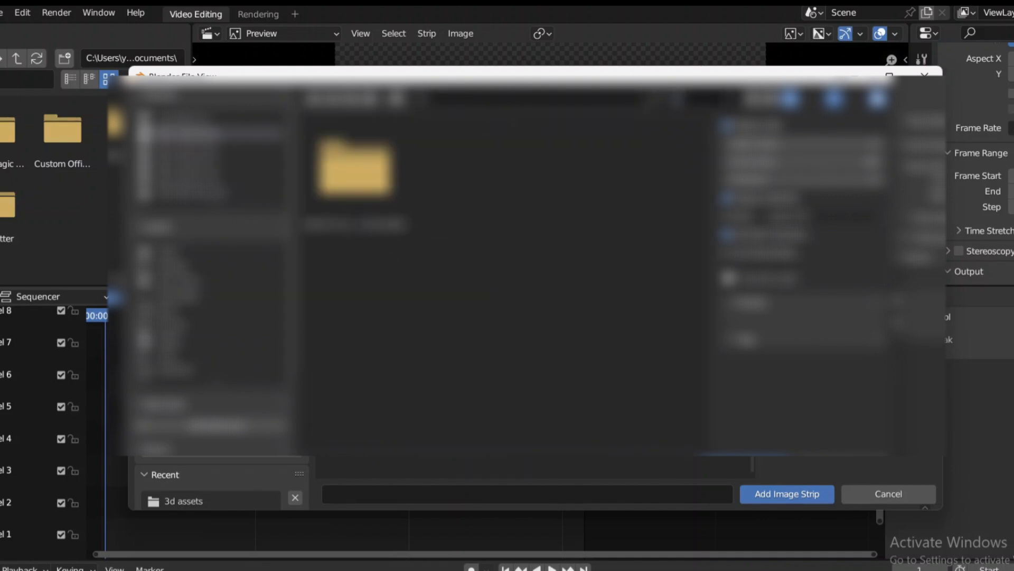
double_click(355, 172)
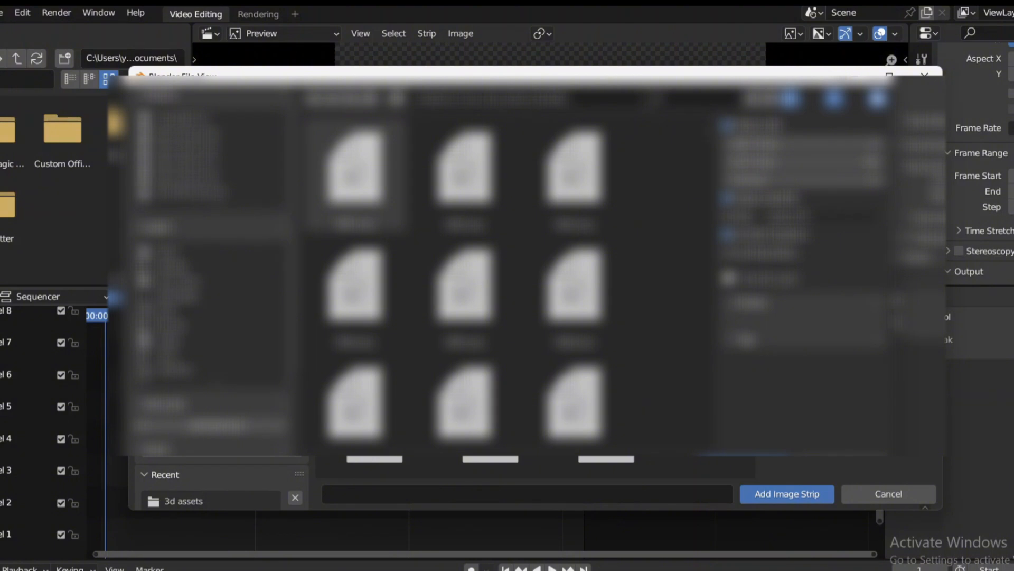
key(a)
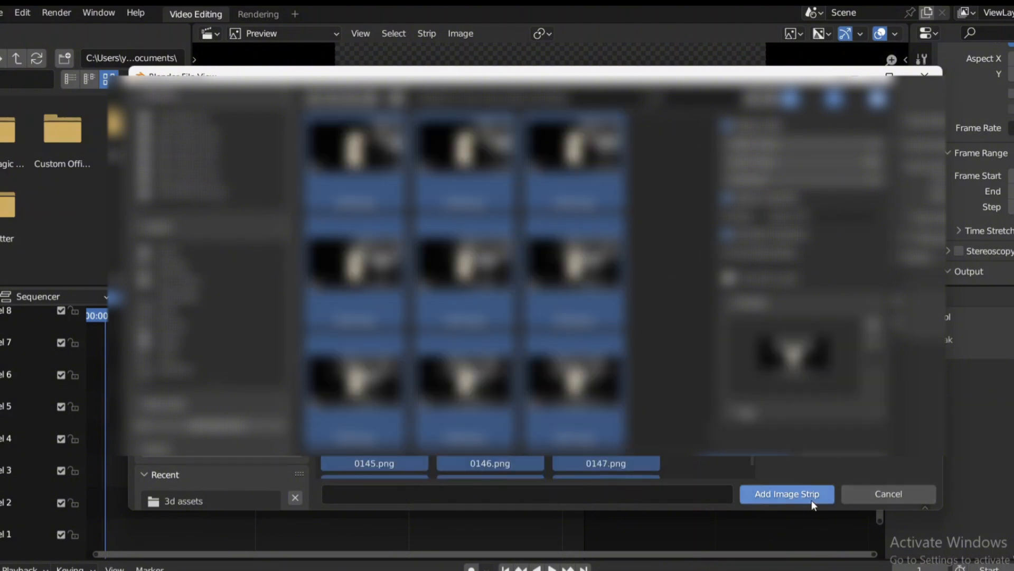
click(811, 499)
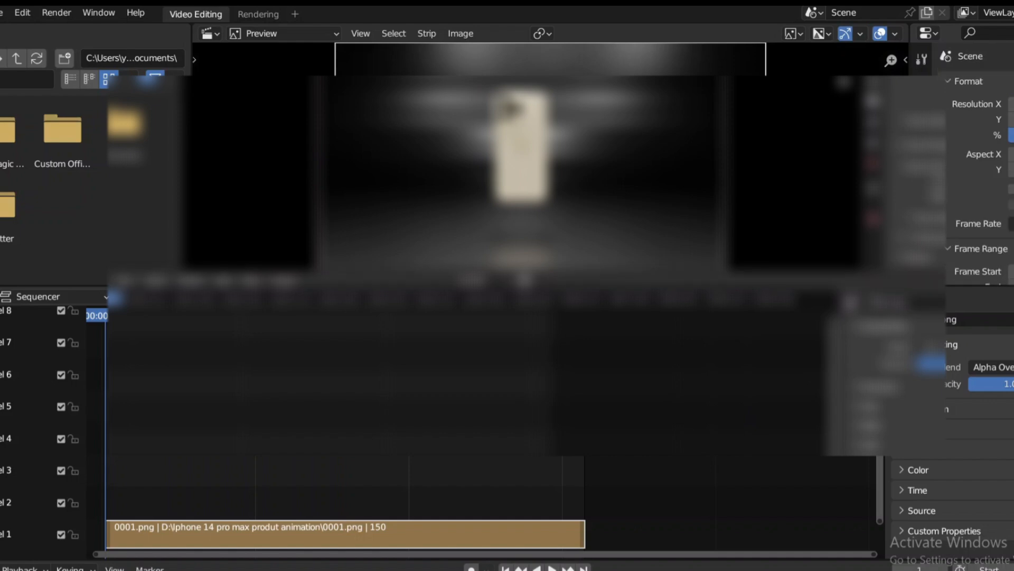
Set the render output to the file name "Iphone 14 pro max animation" in the portfolio folder on drive D, and open the render commands
middle_drag(810, 169, 783, 163)
scroll(781, 162, down, 1)
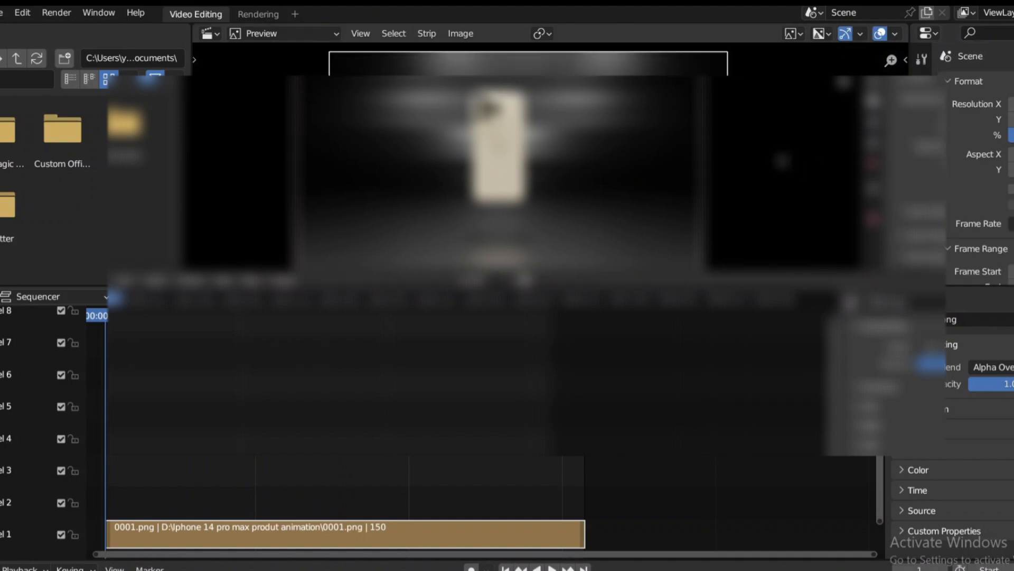
scroll(1009, 178, down, 2)
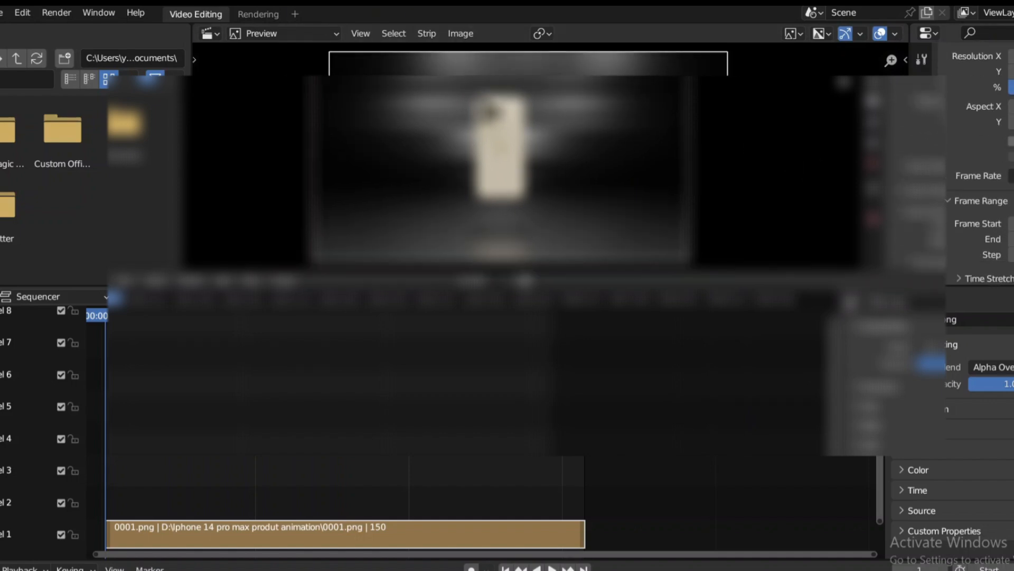
scroll(980, 211, down, 3)
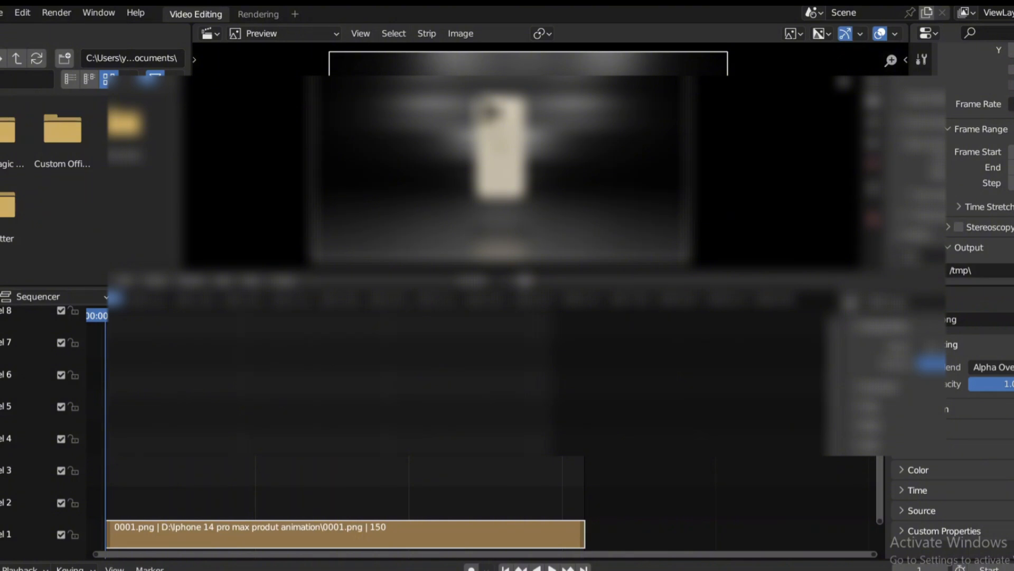
click(1011, 271)
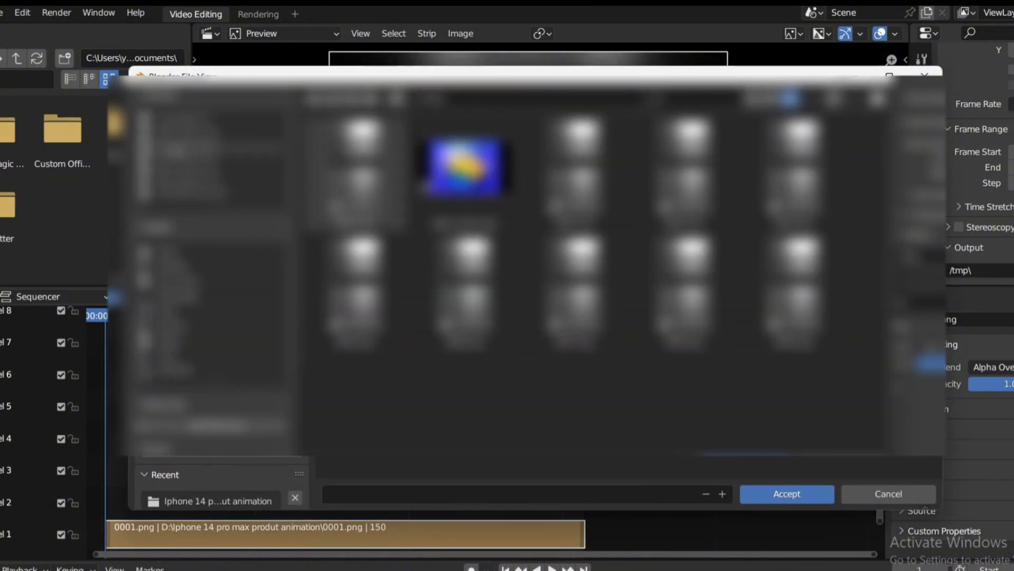
click(216, 132)
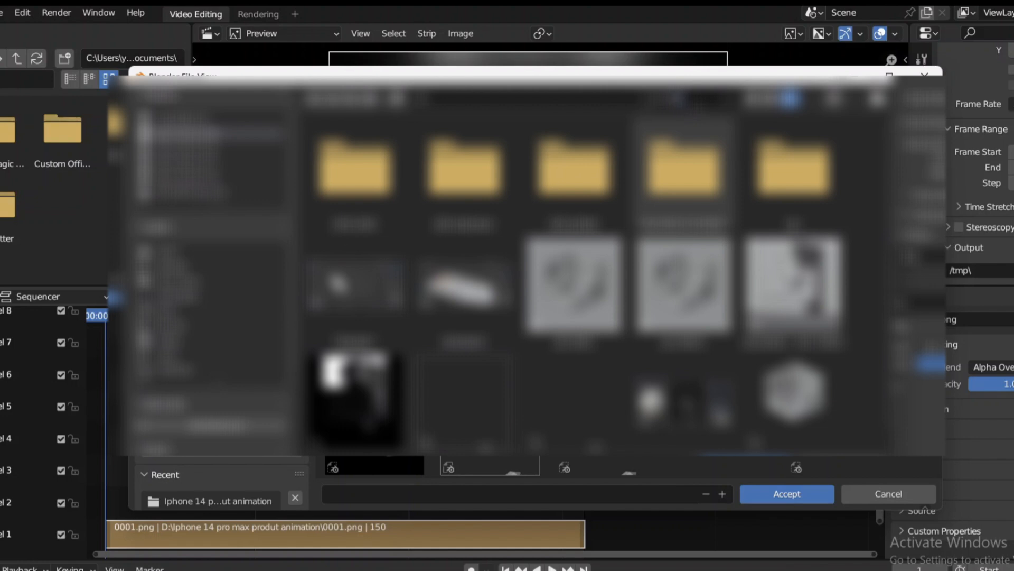
scroll(534, 468, down, 5)
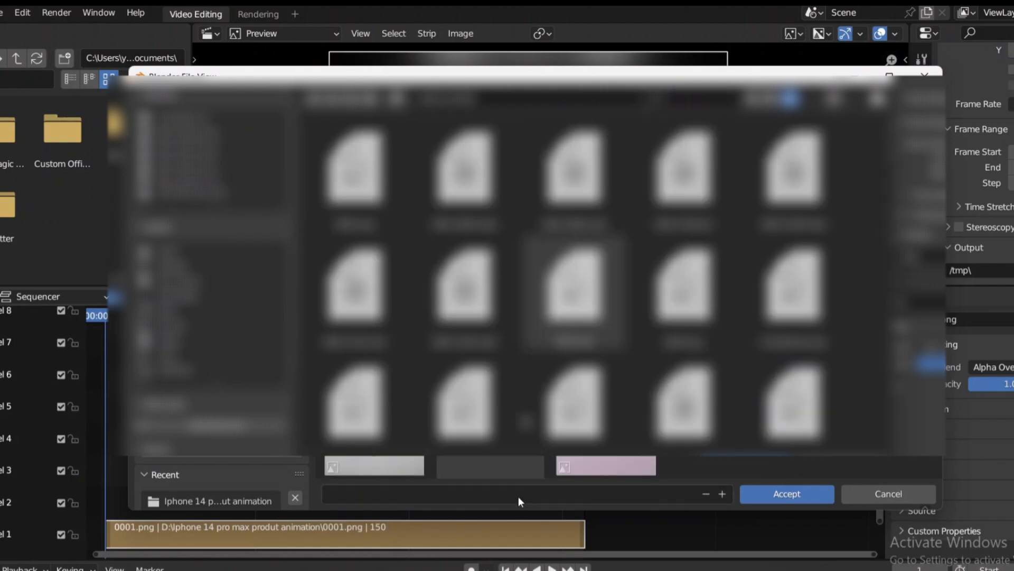
text(Ip)
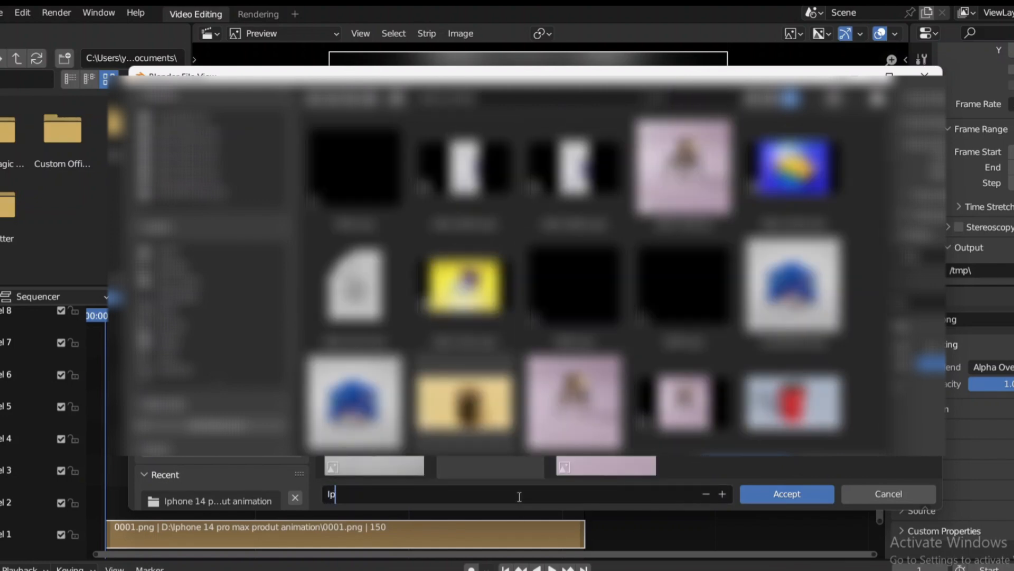
text(hone 24 pro max animation)
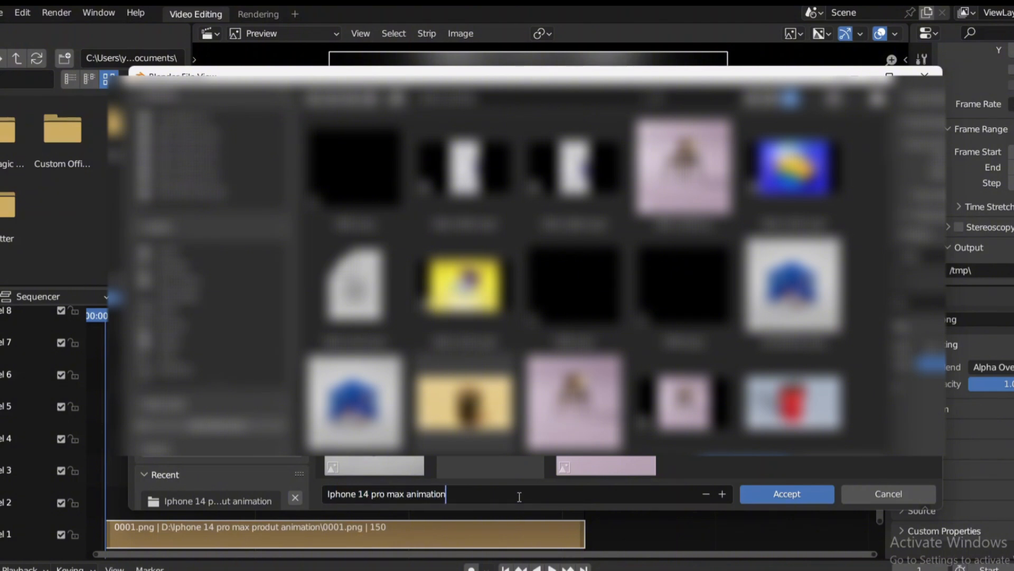
key(Return)
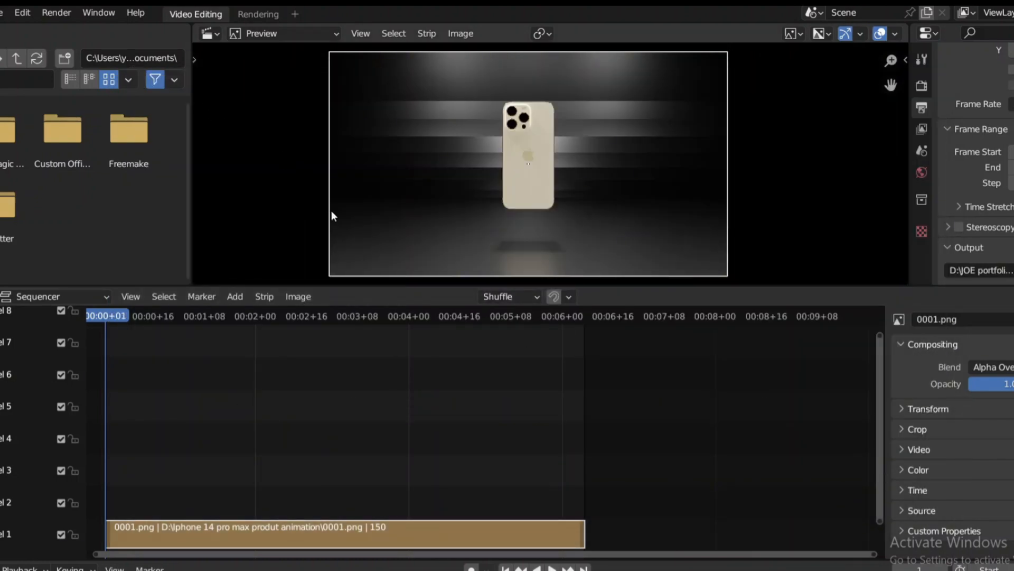
click(56, 12)
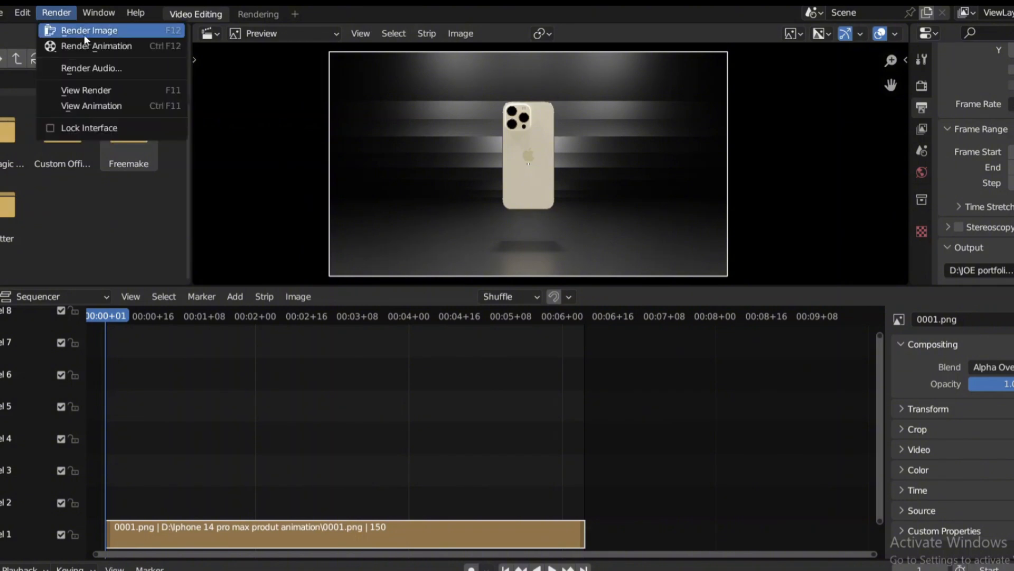